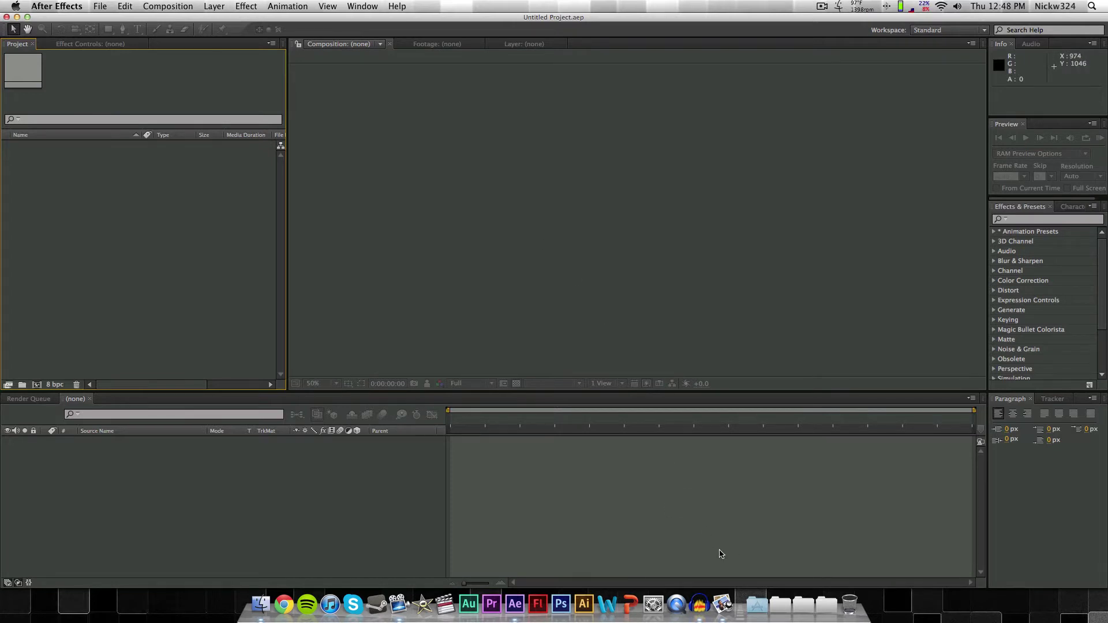
- Find Example Thingy.psd on the Desktop, preview its hand-over-orb artwork, and drag it into After Effects
left_click(723, 604)
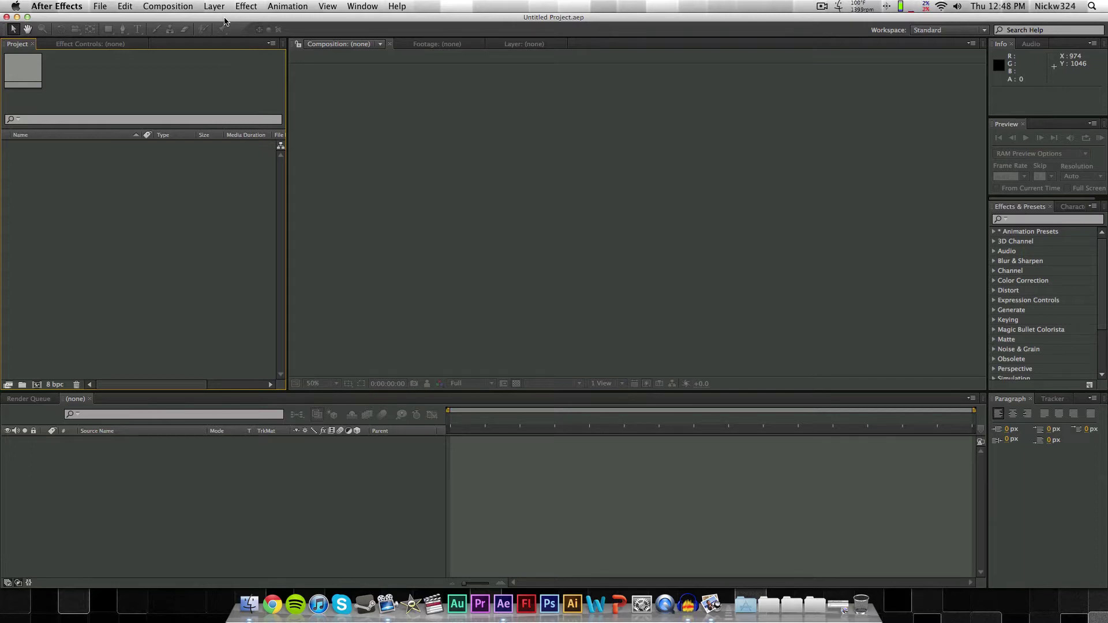
left_click(249, 604)
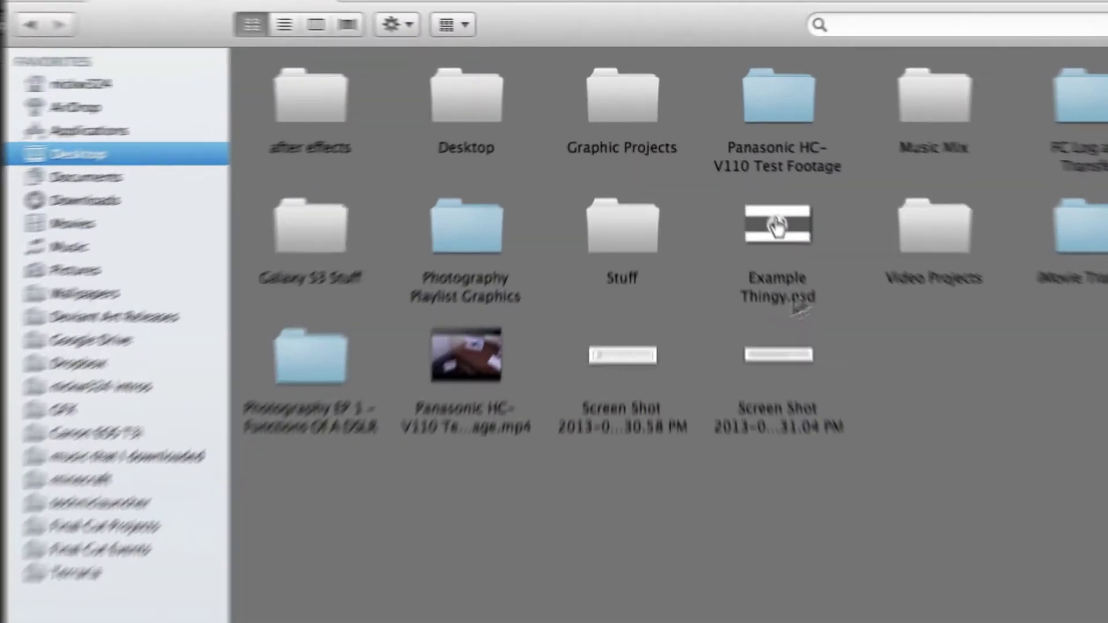
left_click(717, 144)
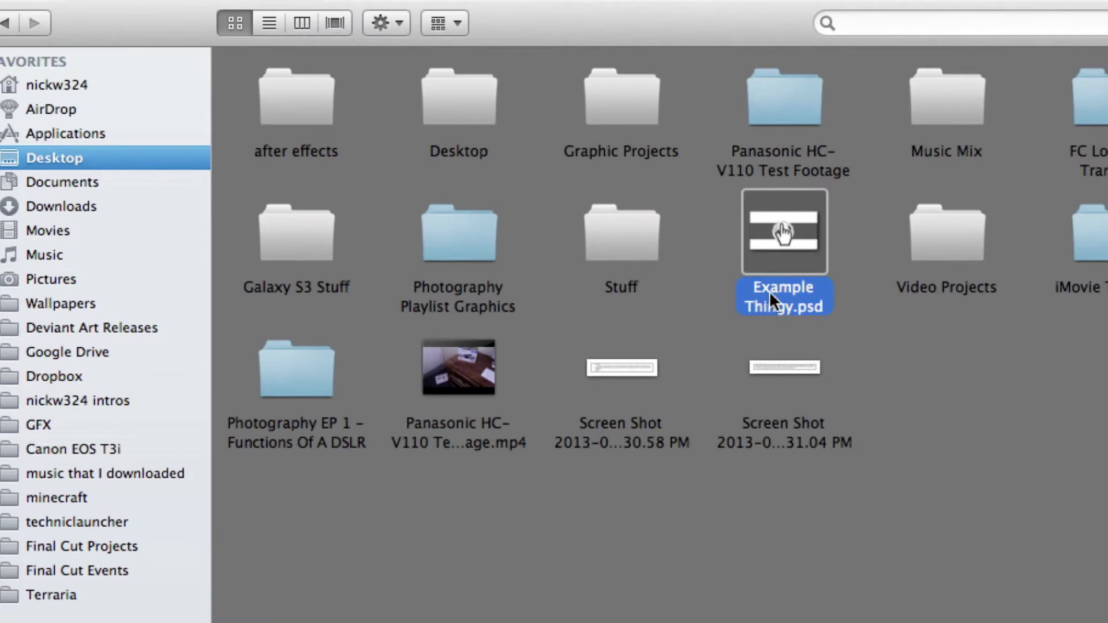
key("space")
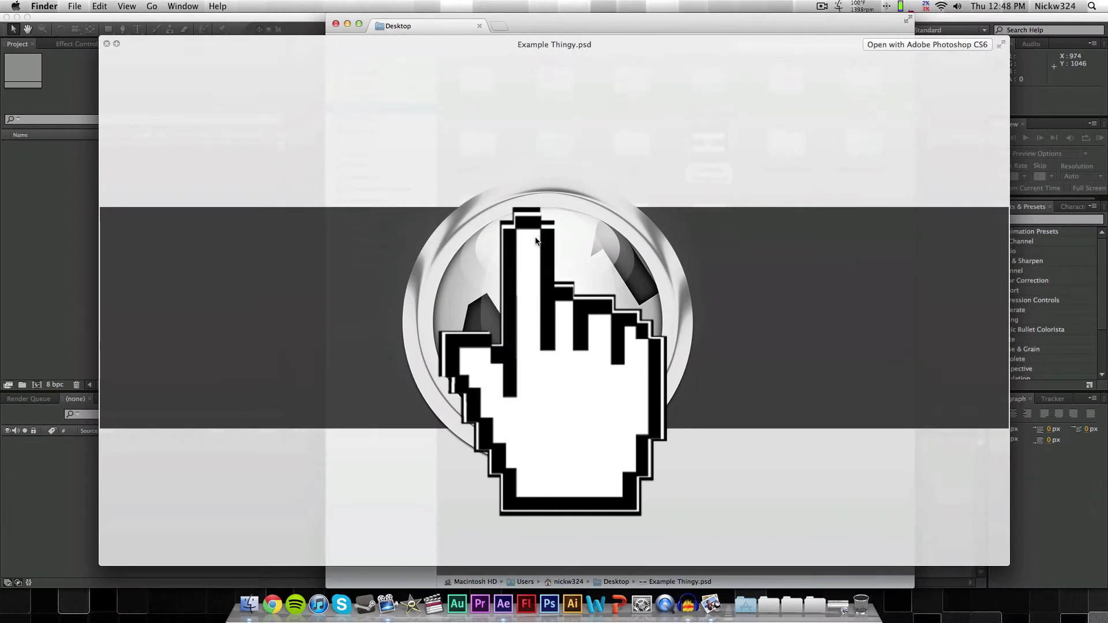
key("space")
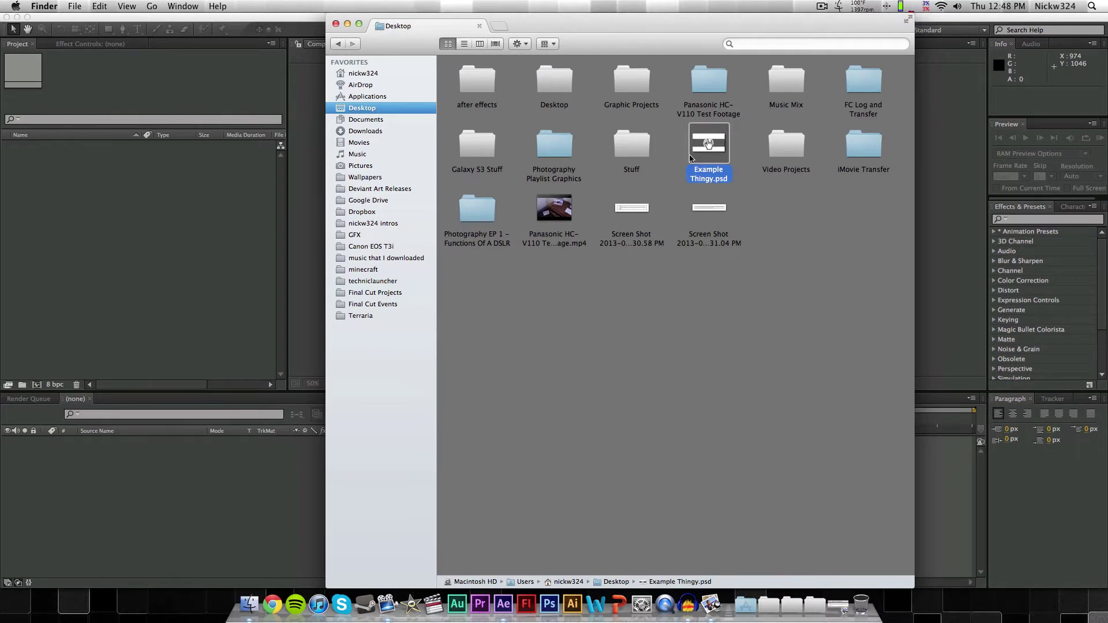
left_click_drag(697, 142, 161, 193)
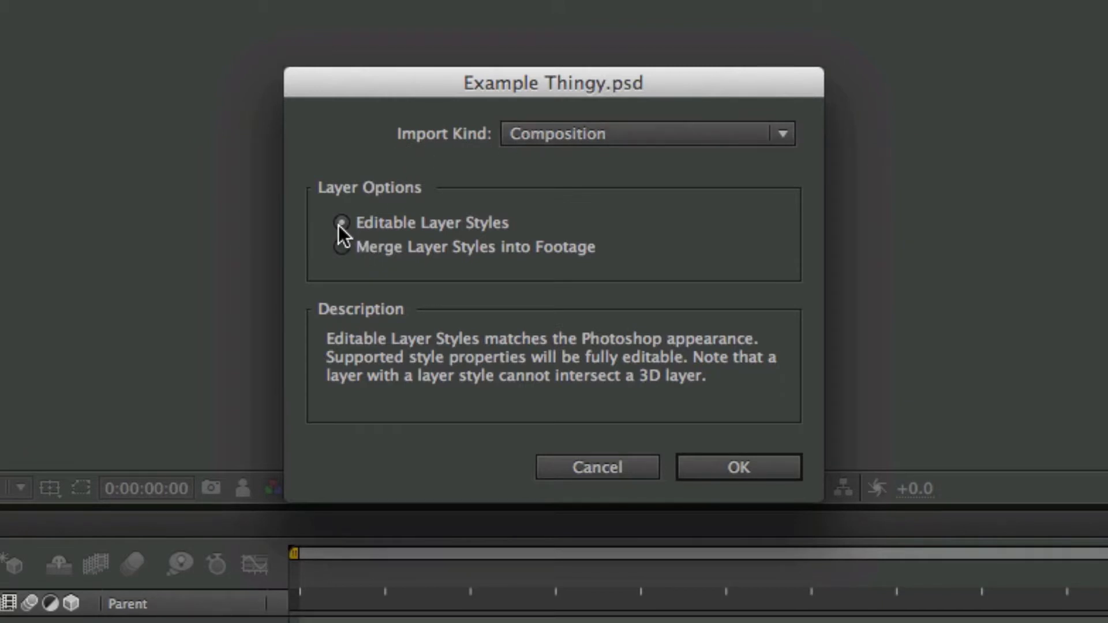
- Import the PSD as a Composition and expand its Example Thingy Layers folder
left_click(757, 459)
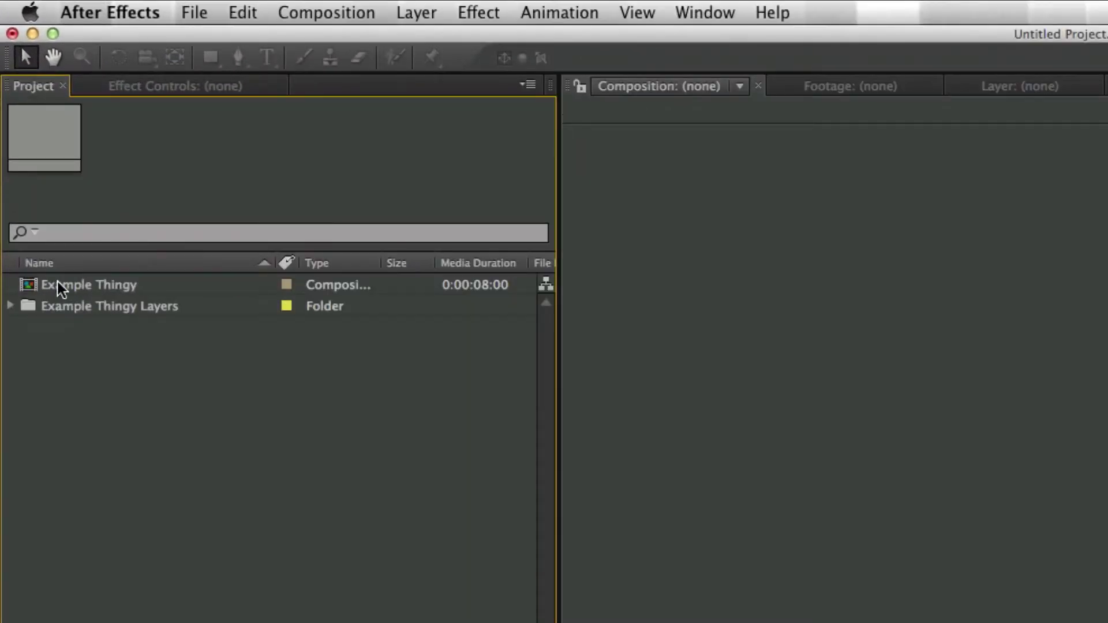
left_click(57, 283)
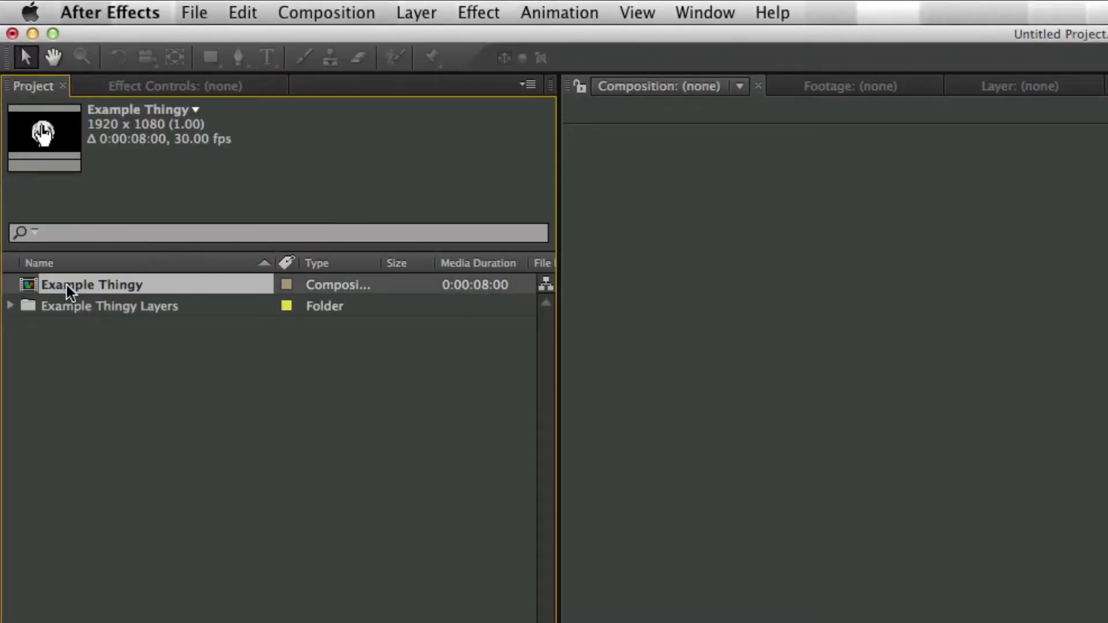
left_click(88, 363)
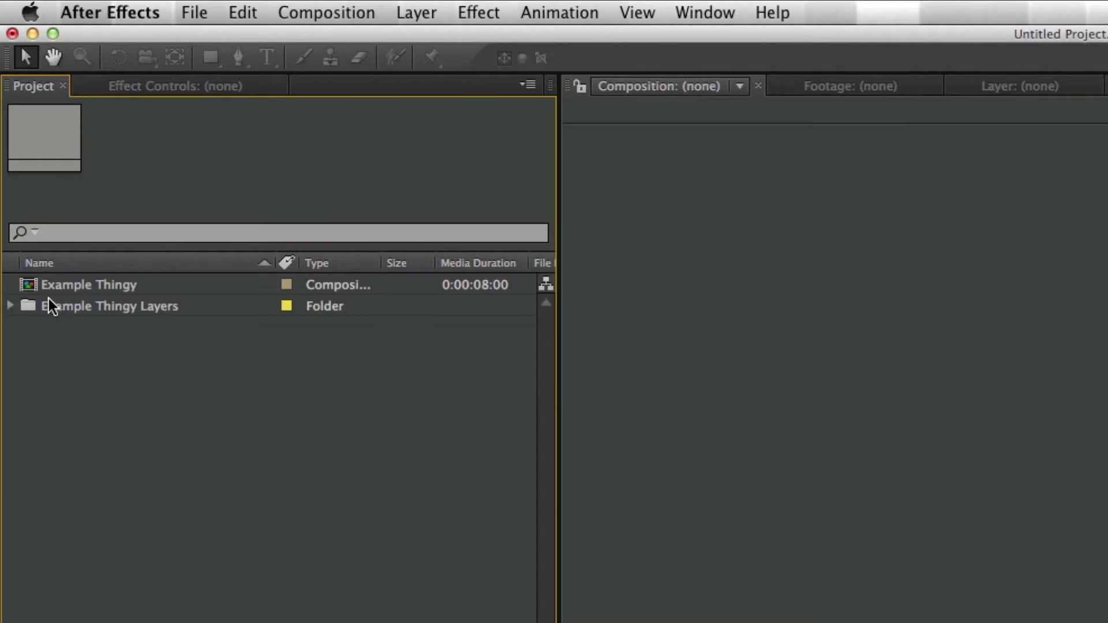
left_click(49, 300)
left_click(12, 305)
- Inspect the Rectangle 1, White Orb and Large Mouse Pointer layers, then open the Example Thingy comp
left_click(51, 349)
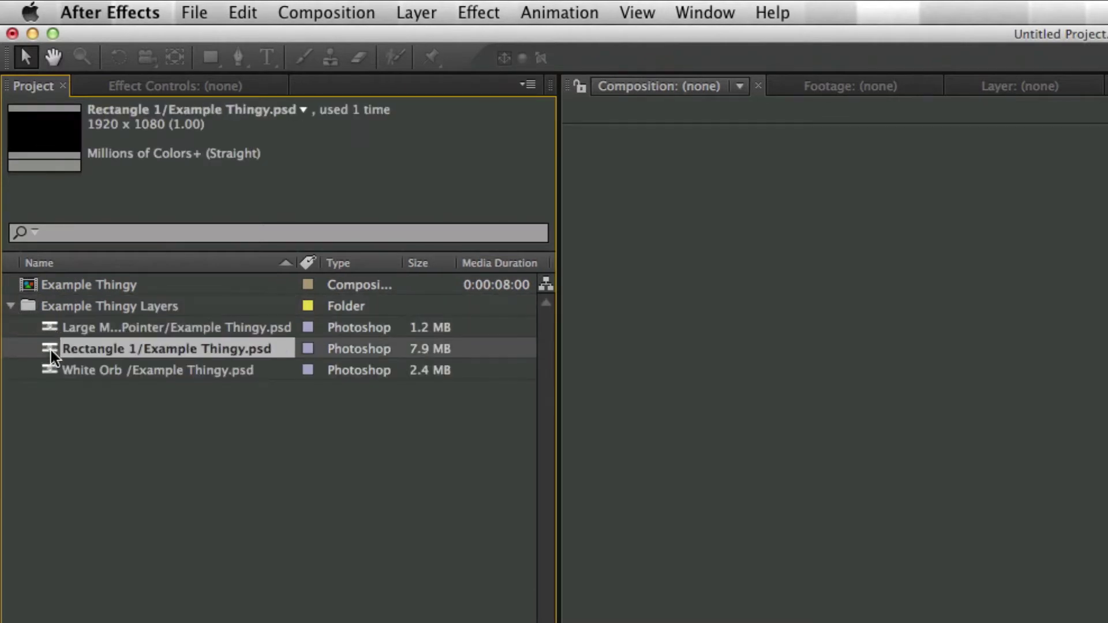
left_click(53, 370)
left_click(57, 401)
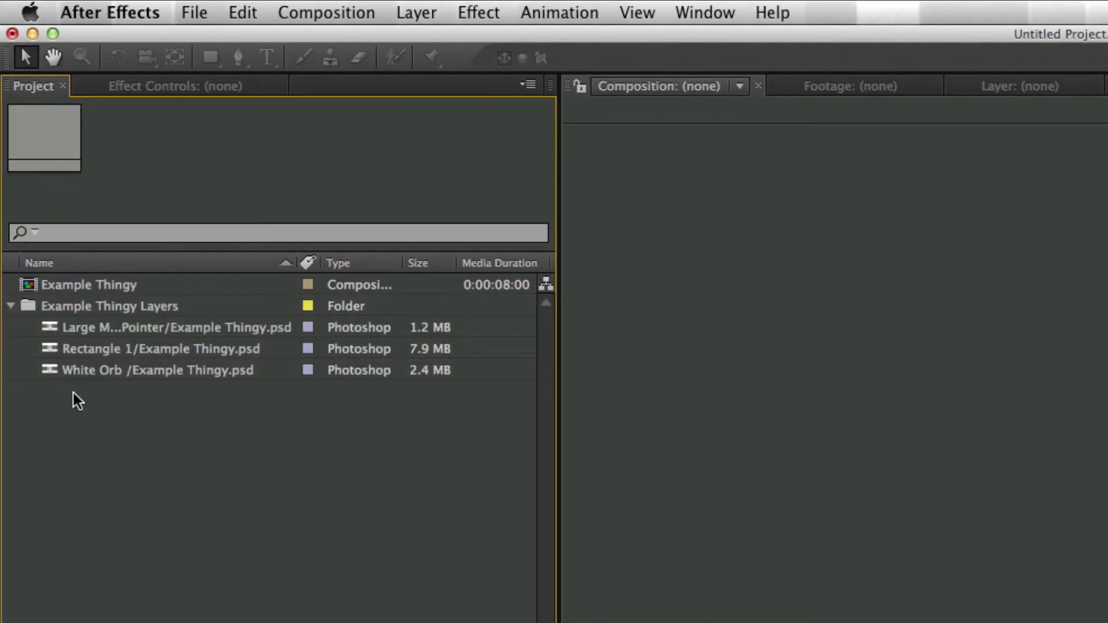
left_click(80, 364)
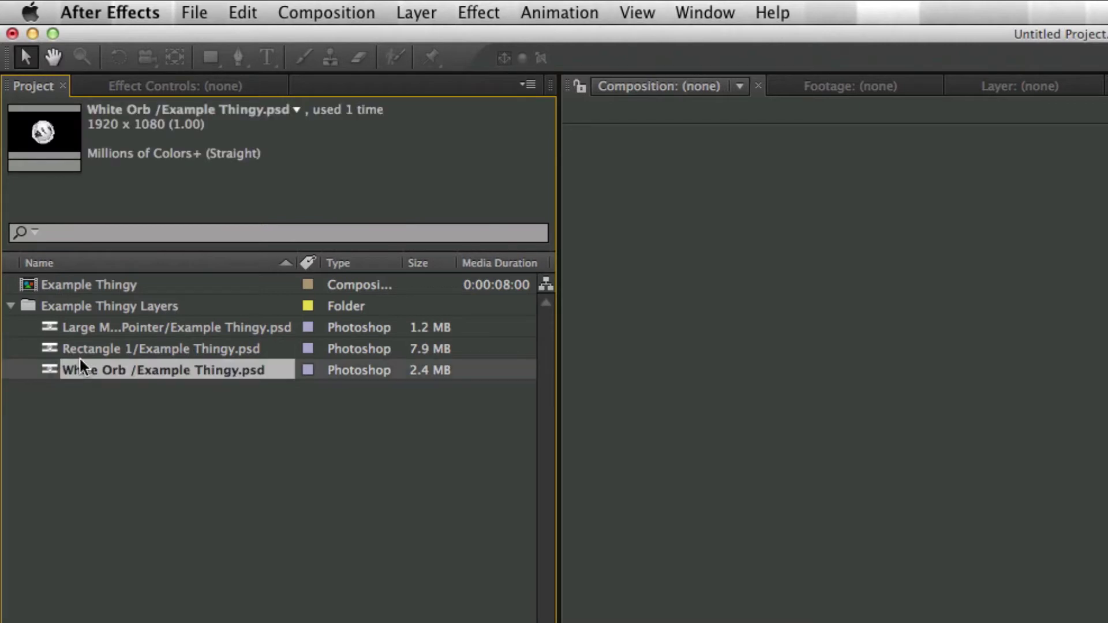
left_click(81, 353)
left_click(84, 330)
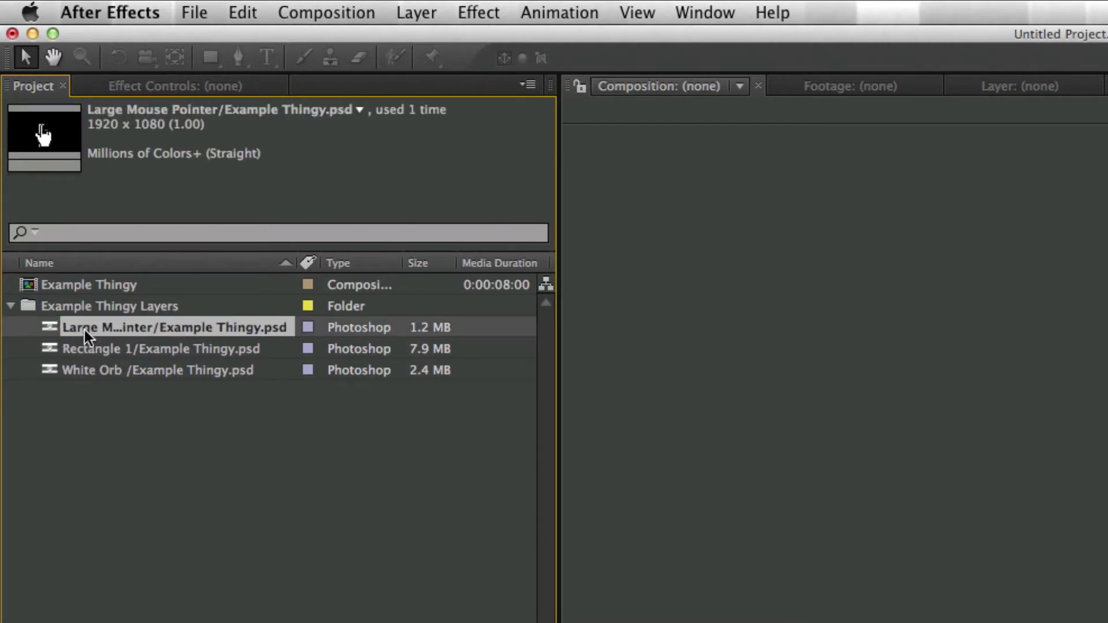
left_click(84, 433)
double_click(64, 283)
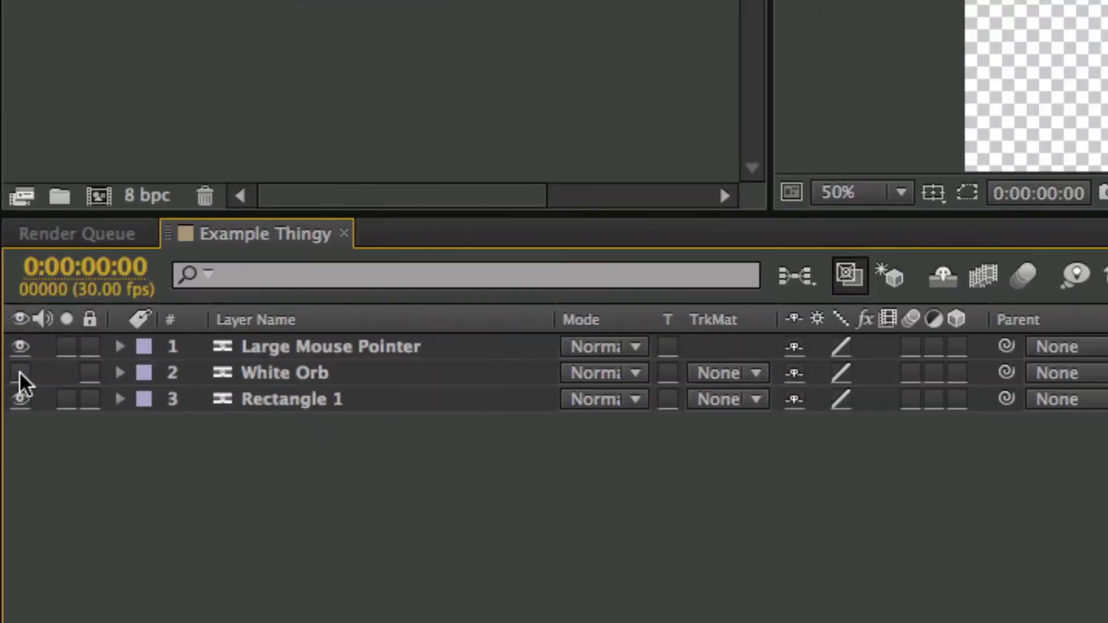
- Turn on White Orb and Large Mouse Pointer visibility so the hand sits over the orb
left_click(19, 371)
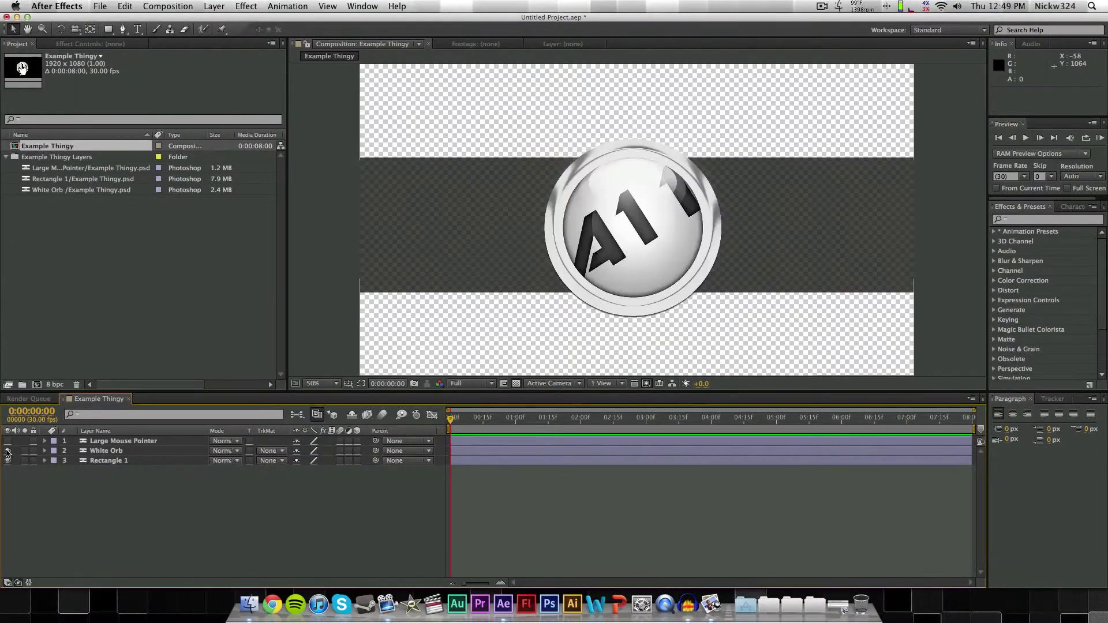
left_click(8, 452)
left_click(7, 451)
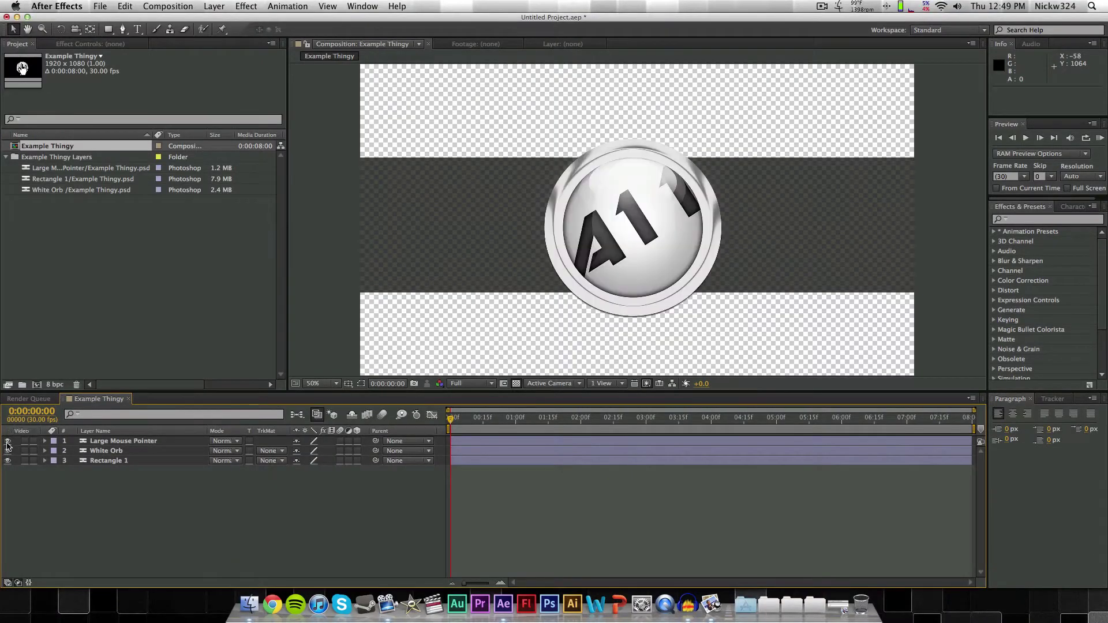
left_click(8, 441)
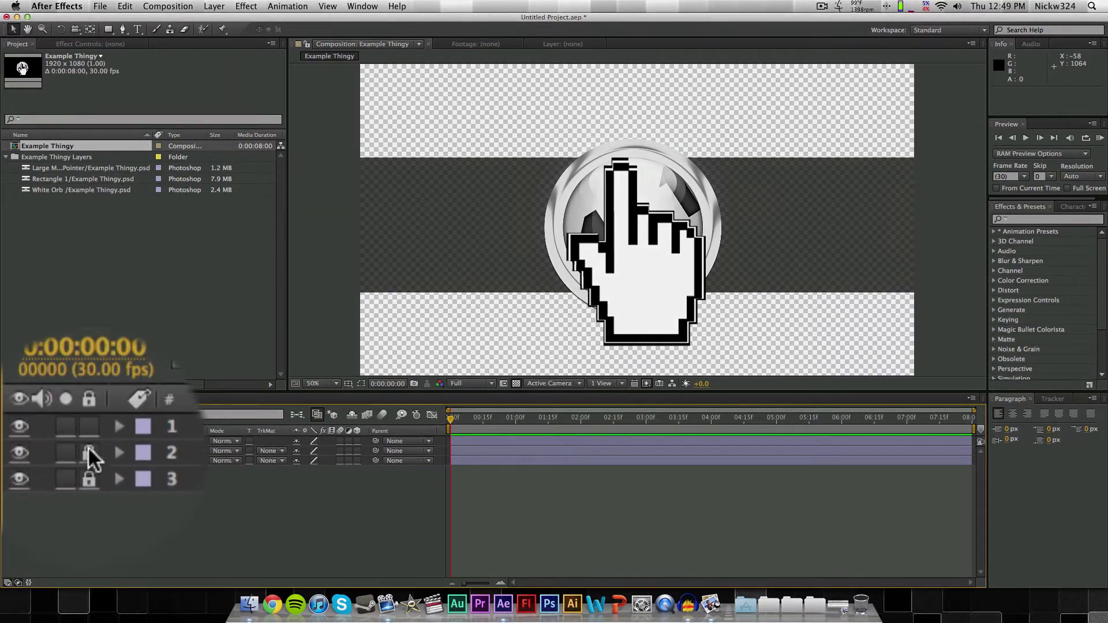
- Lock all three layers, then unlock them again
left_click_drag(88, 446, 89, 411)
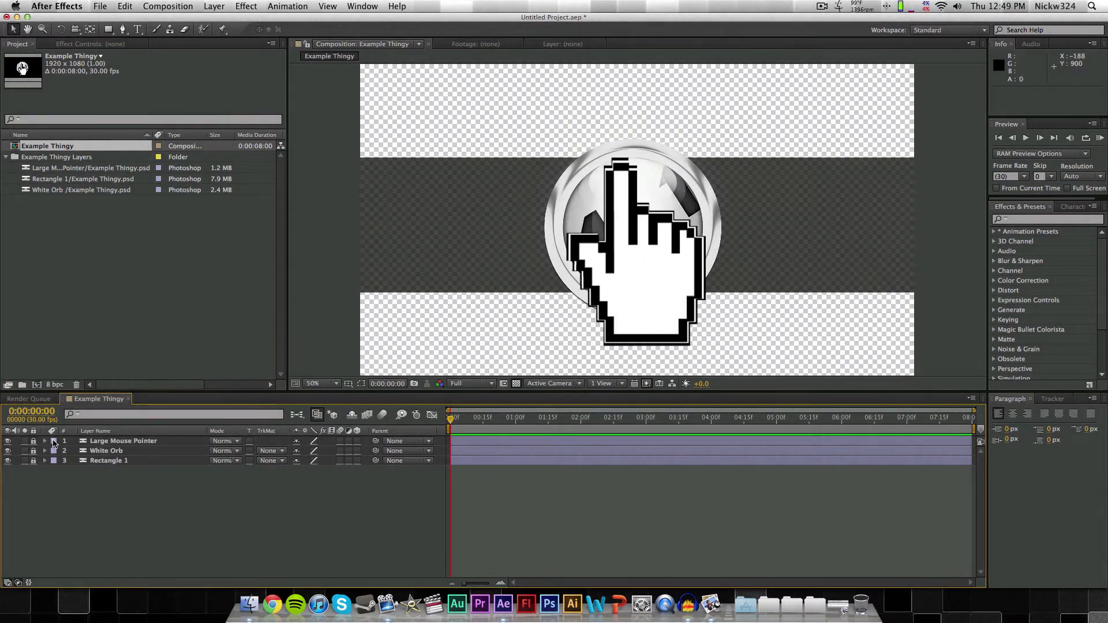
left_click(634, 209)
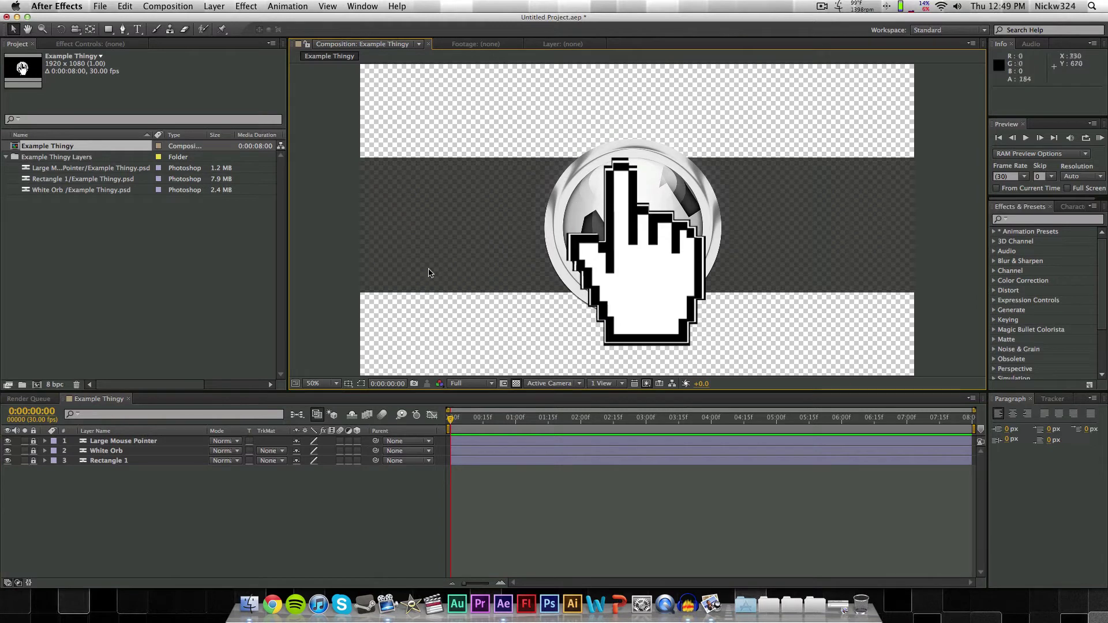
left_click(34, 460)
left_click_drag(34, 460, 34, 441)
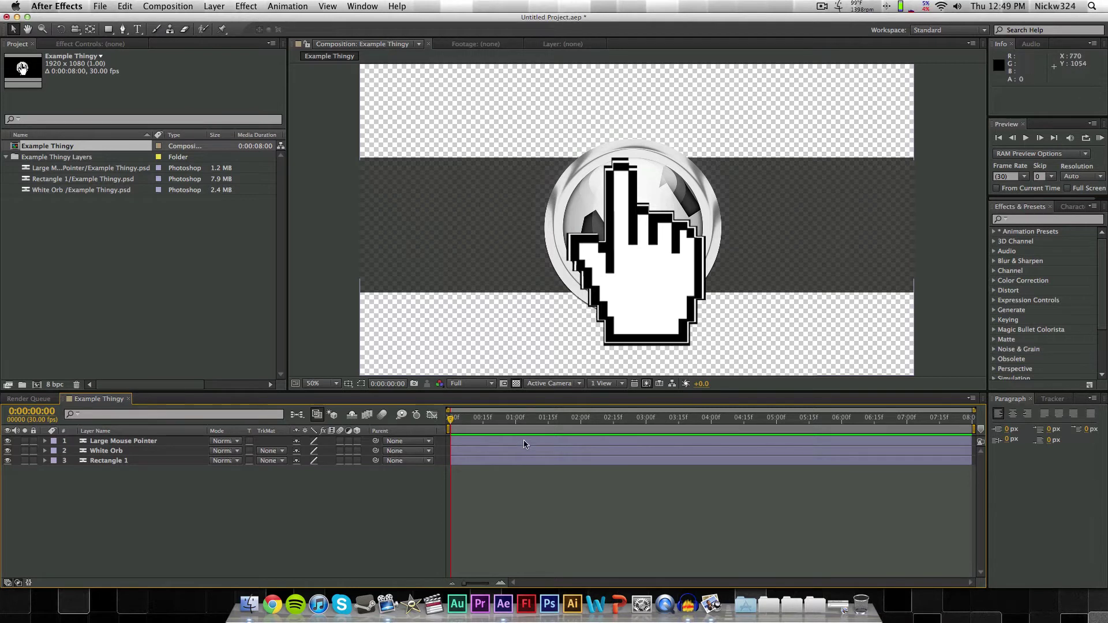
left_click(173, 4)
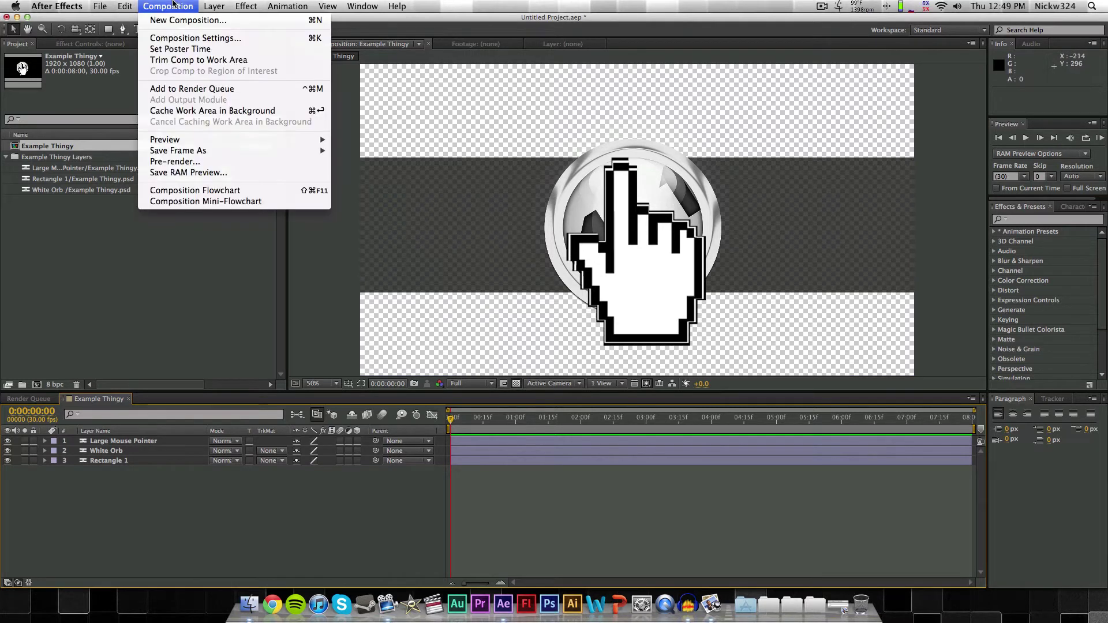
left_click(180, 38)
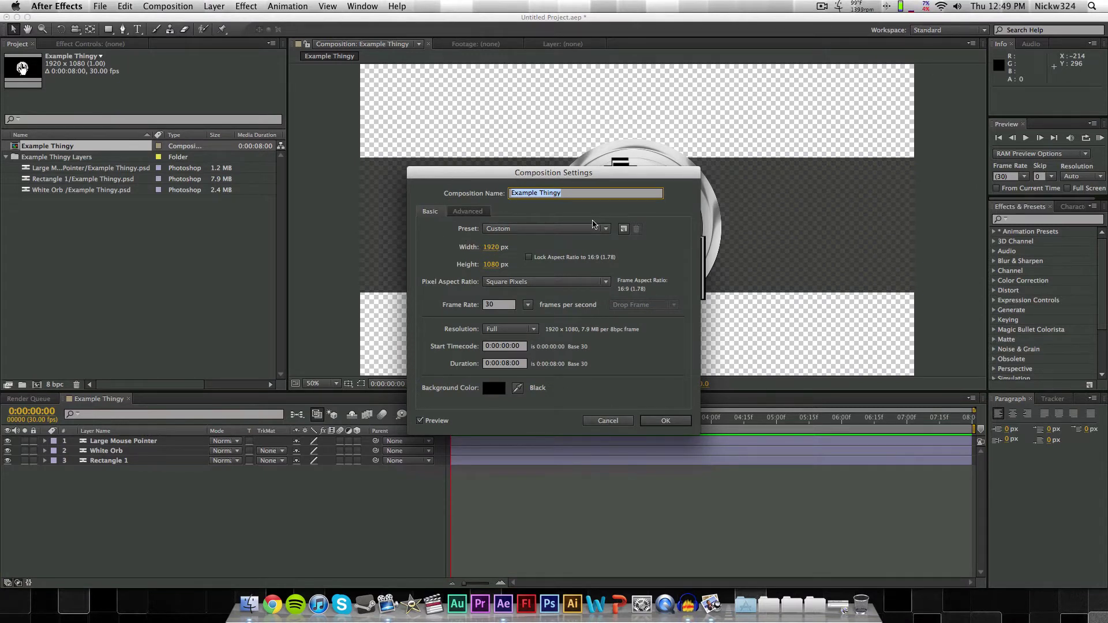
left_click(614, 422)
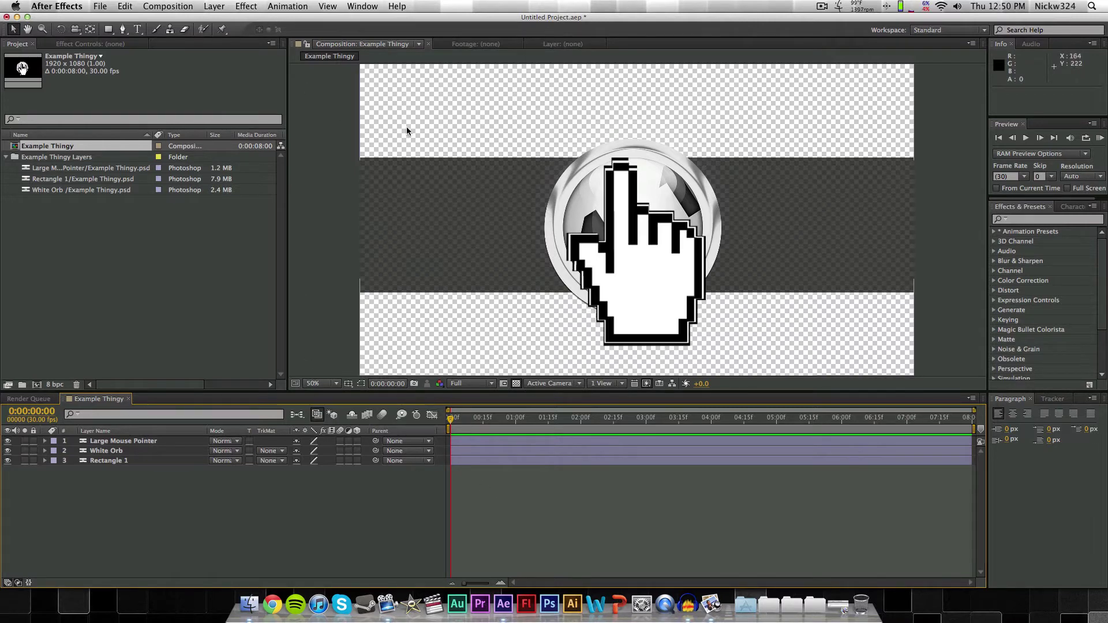
- Add a new blue solid layer to the composition
left_click(246, 6)
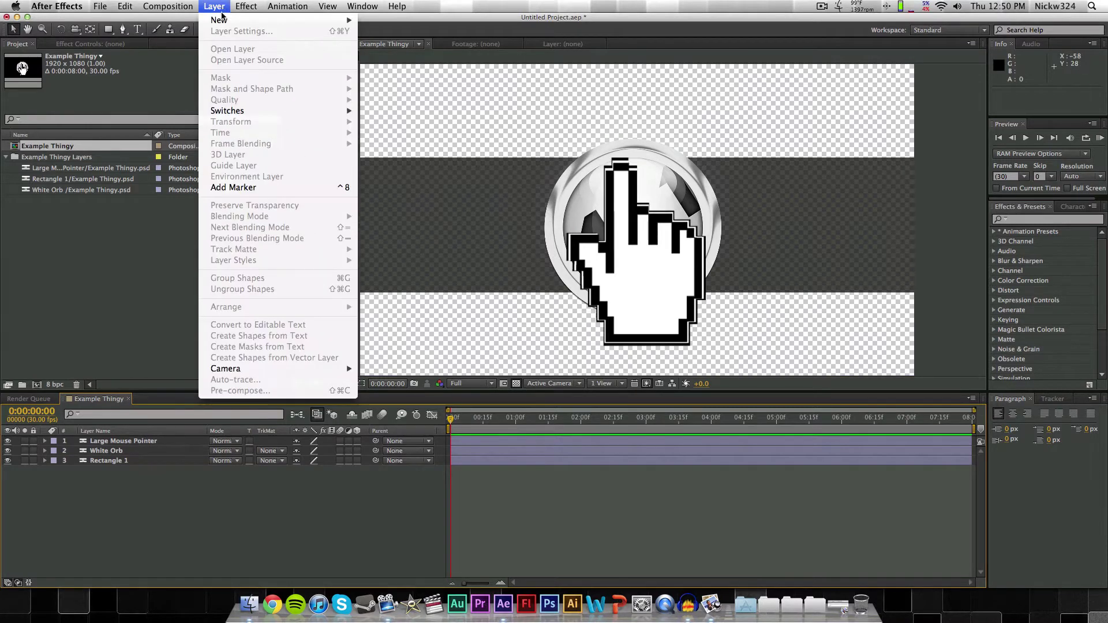
mouse_move(231, 20)
left_click(398, 36)
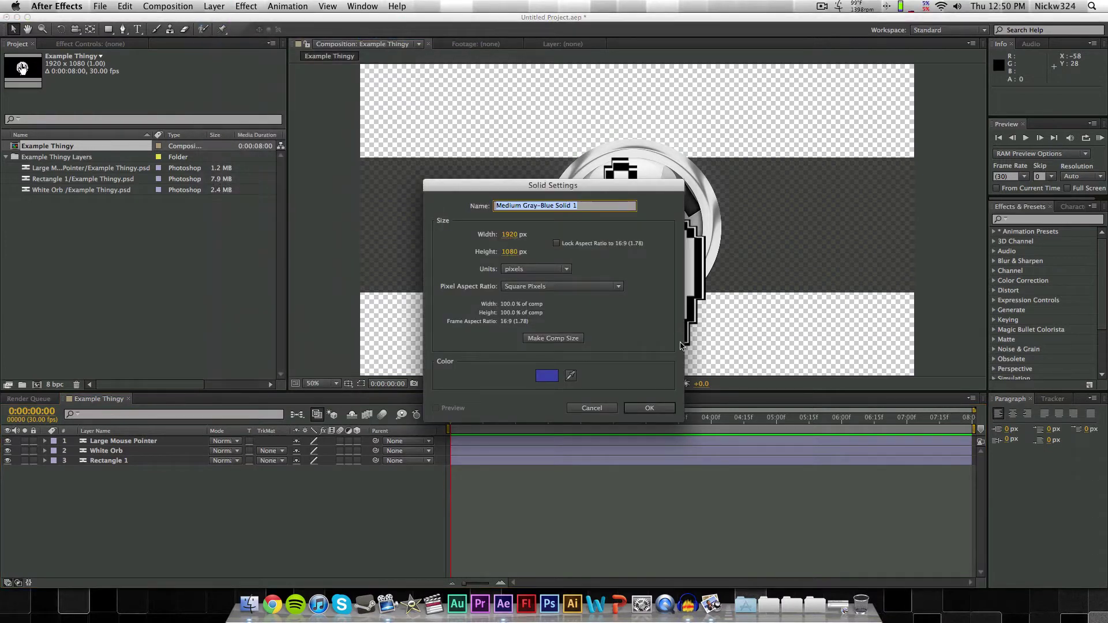
left_click(657, 407)
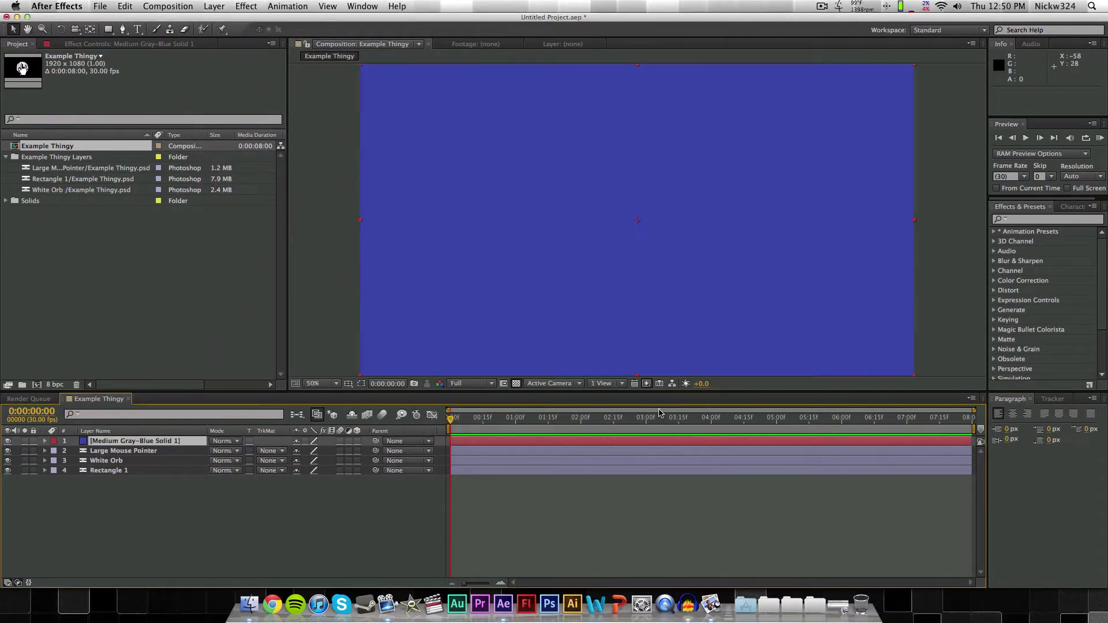
- Apply a Ramp gradient to the solid with a blue start colour
left_click(246, 7)
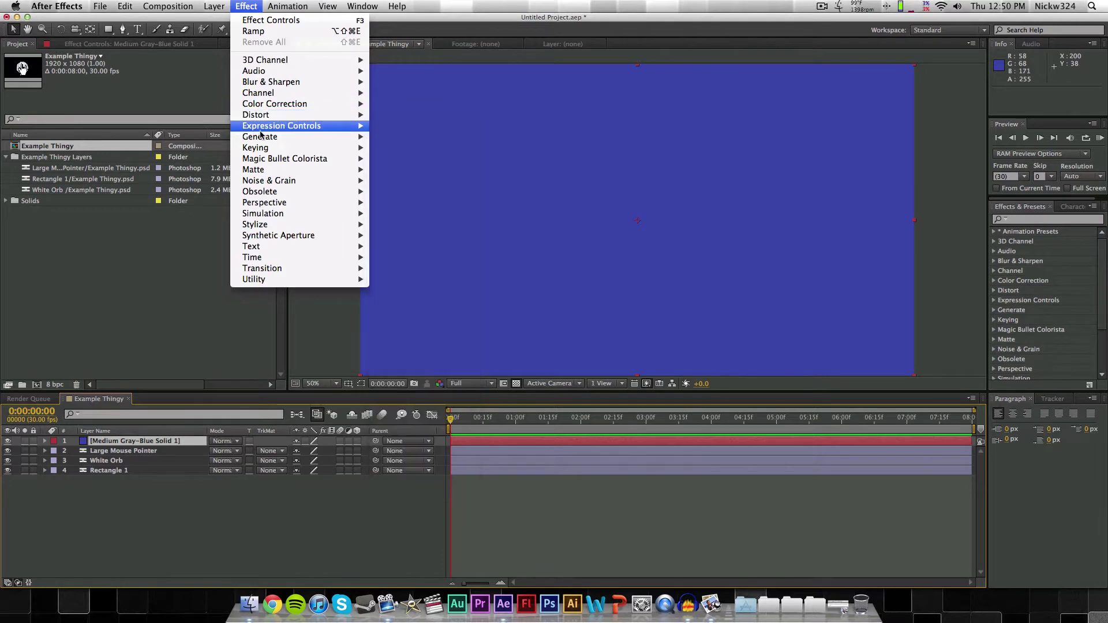
mouse_move(261, 137)
left_click(413, 368)
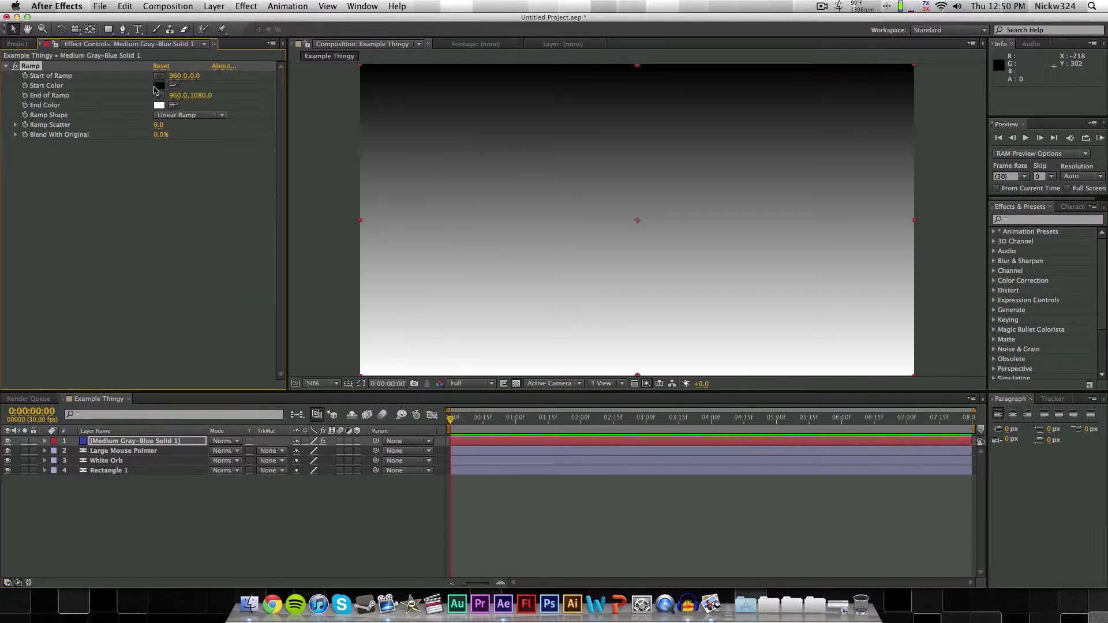
left_click(158, 86)
left_click(735, 288)
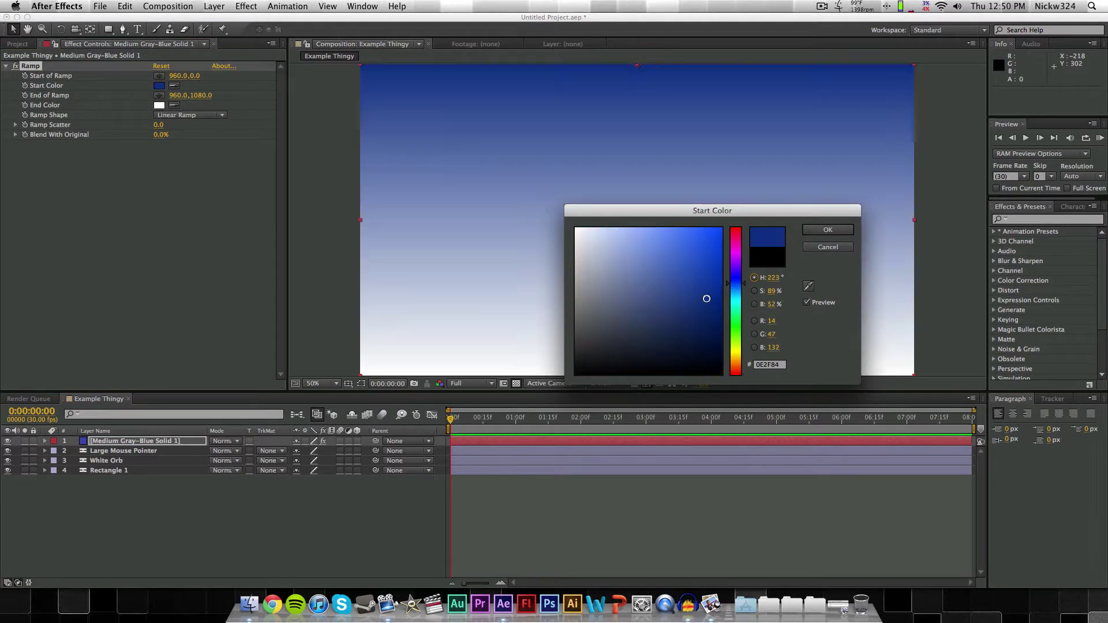
left_click(736, 293)
left_click(827, 230)
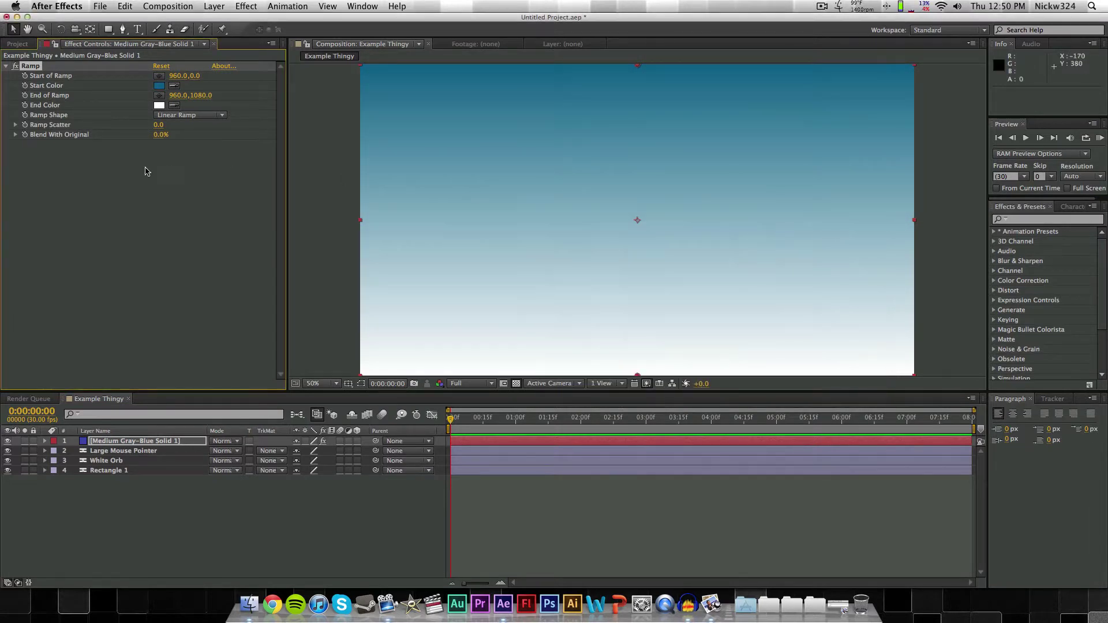
- Set the Ramp end colour to deep blue and move the solid to the bottom of the stack
left_click(159, 105)
left_click(735, 300)
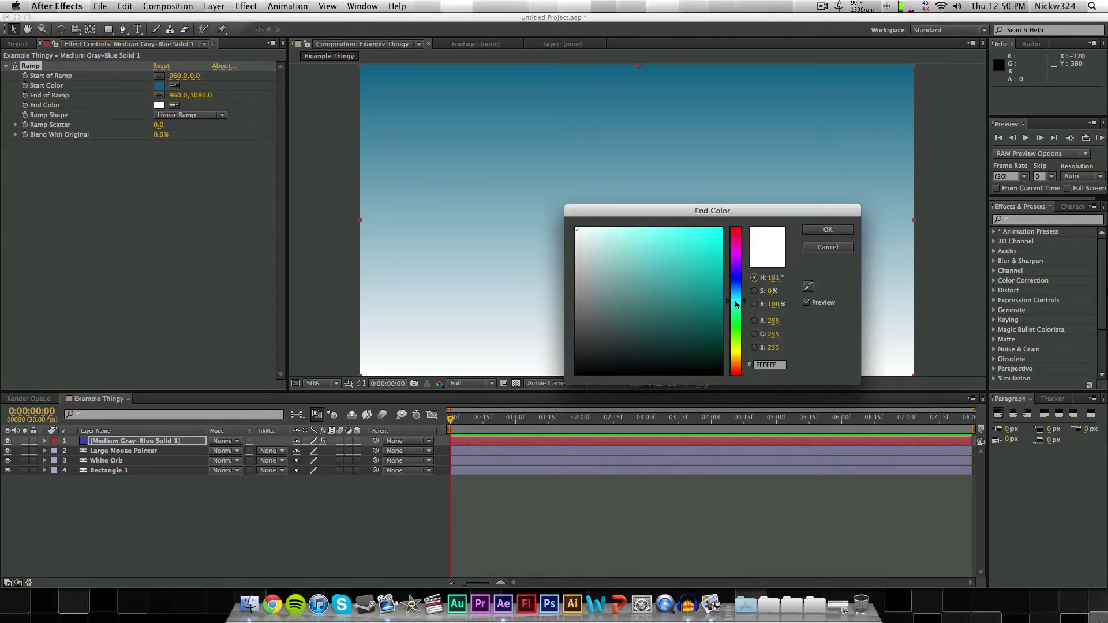
left_click(710, 316)
left_click(716, 301)
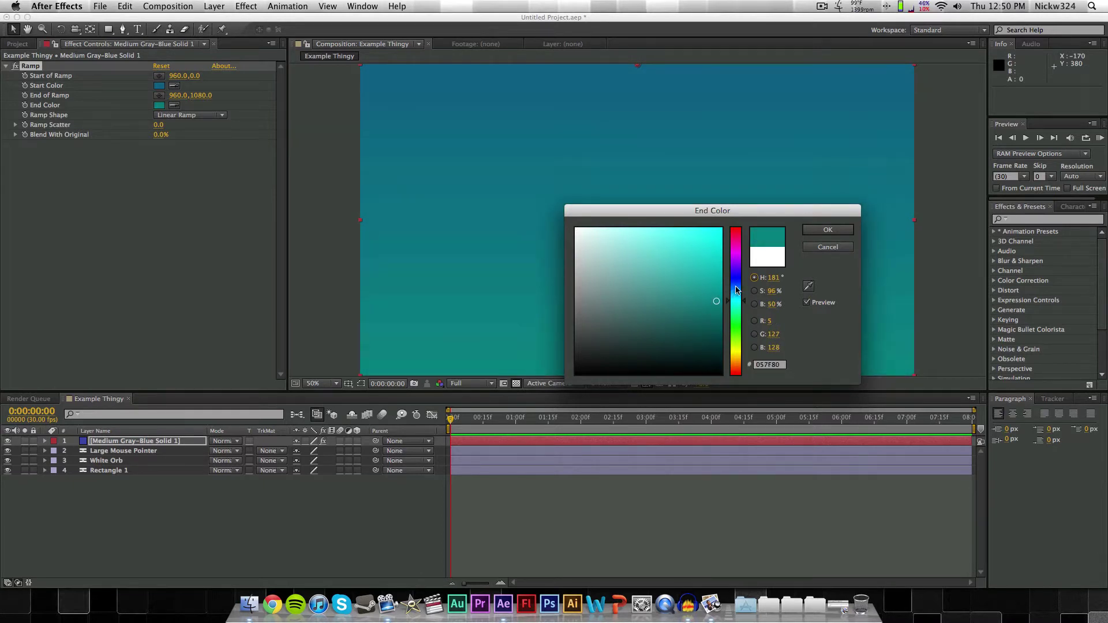
left_click_drag(736, 296, 736, 287)
left_click(828, 230)
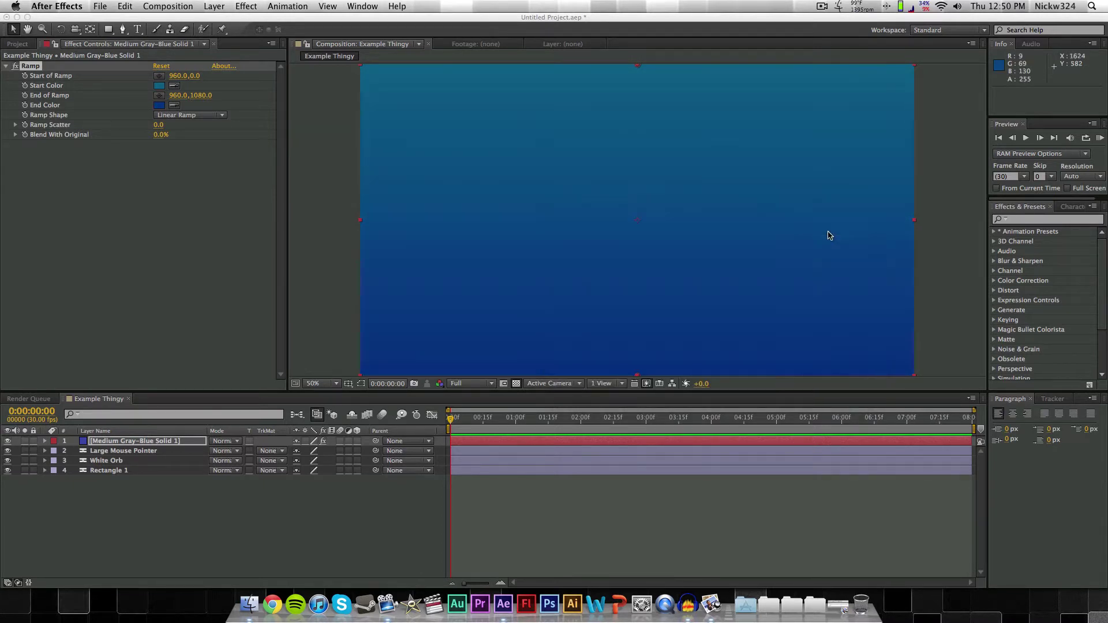
left_click(132, 443)
left_click_drag(132, 443, 124, 478)
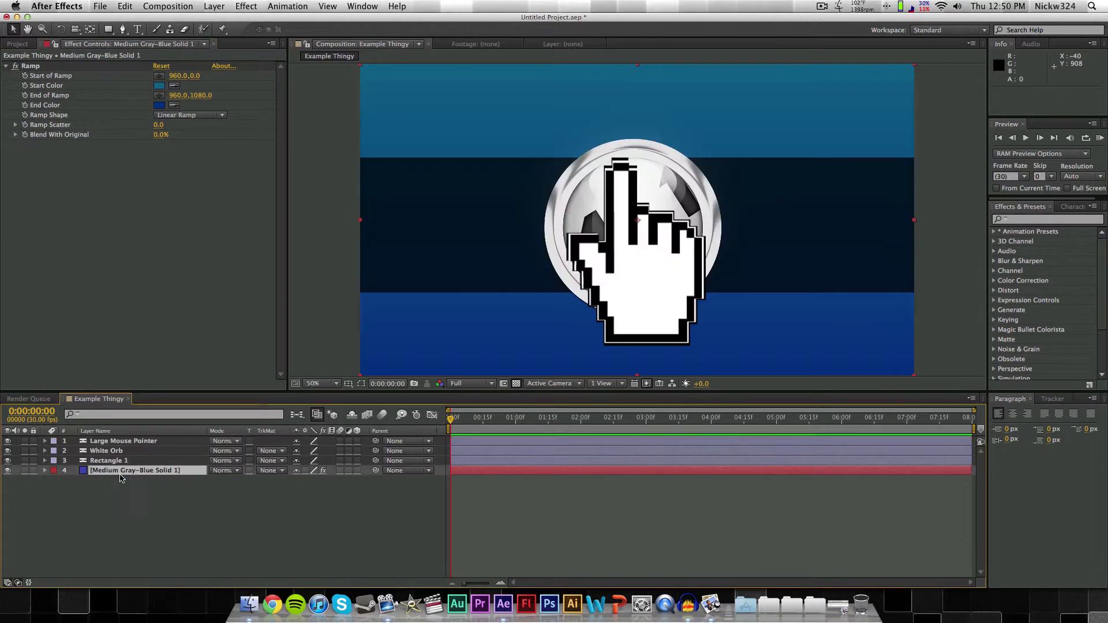
- Lock the background solid, hide White Orb and Large Mouse Pointer, and expand Rectangle 1
left_click(34, 470)
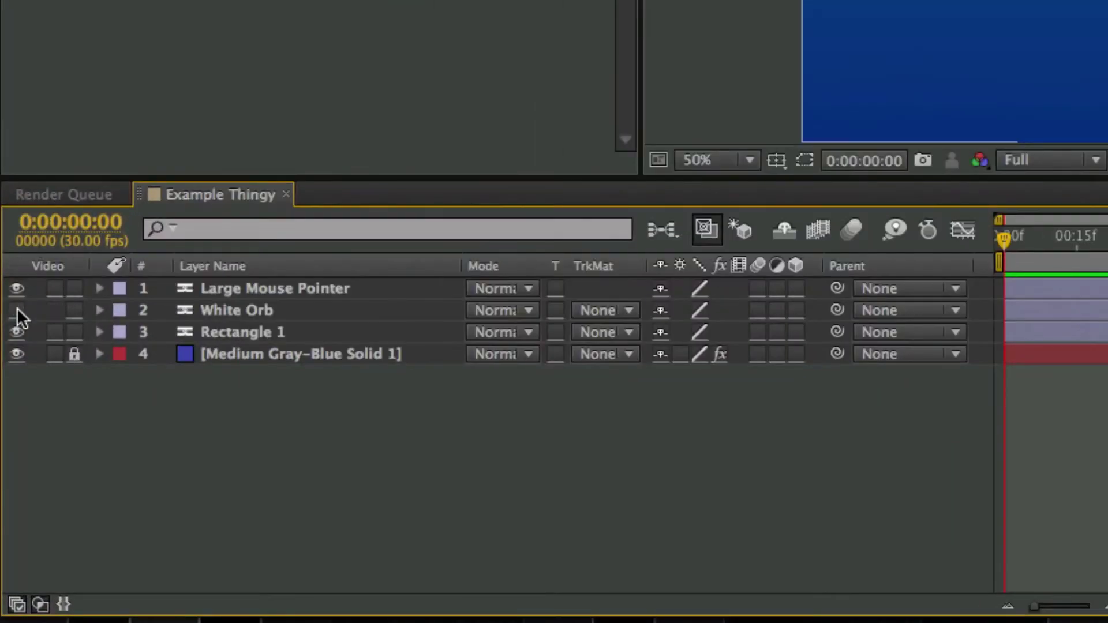
left_click(16, 307)
left_click(16, 289)
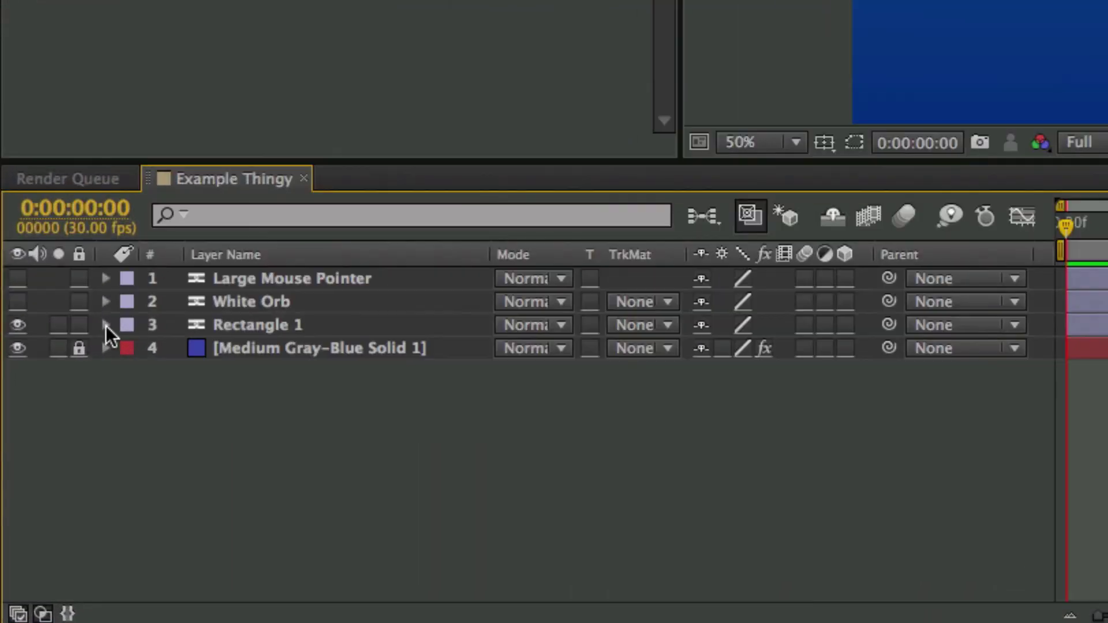
left_click(106, 325)
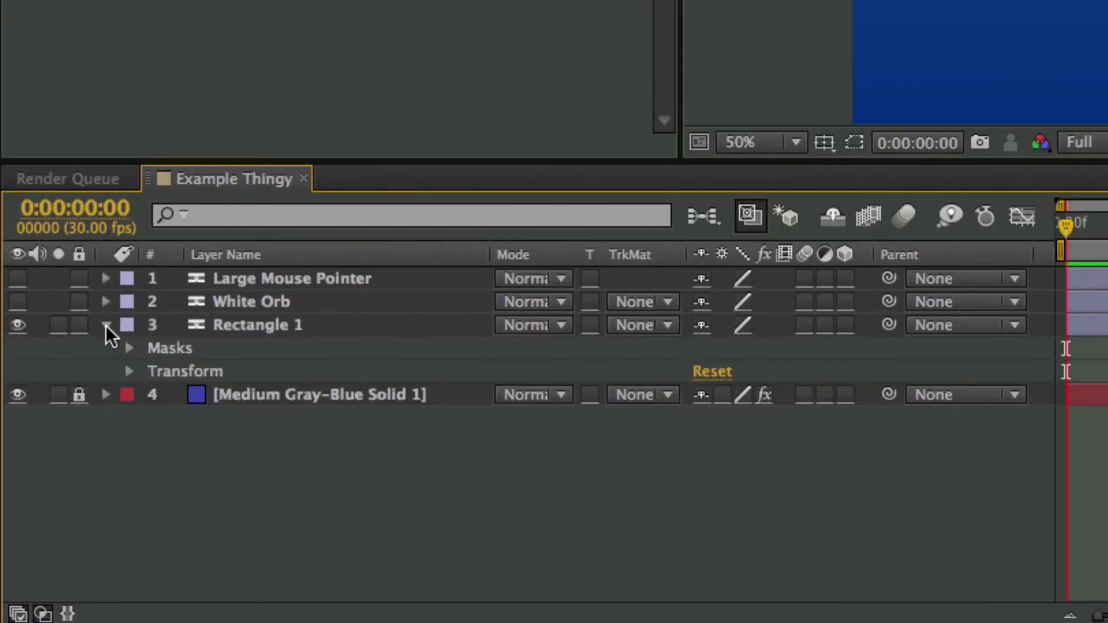
- Expand Rectangle 1's Transform group and select Anchor Point, Position, Scale, Rotation and Opacity in turn
left_click(128, 371)
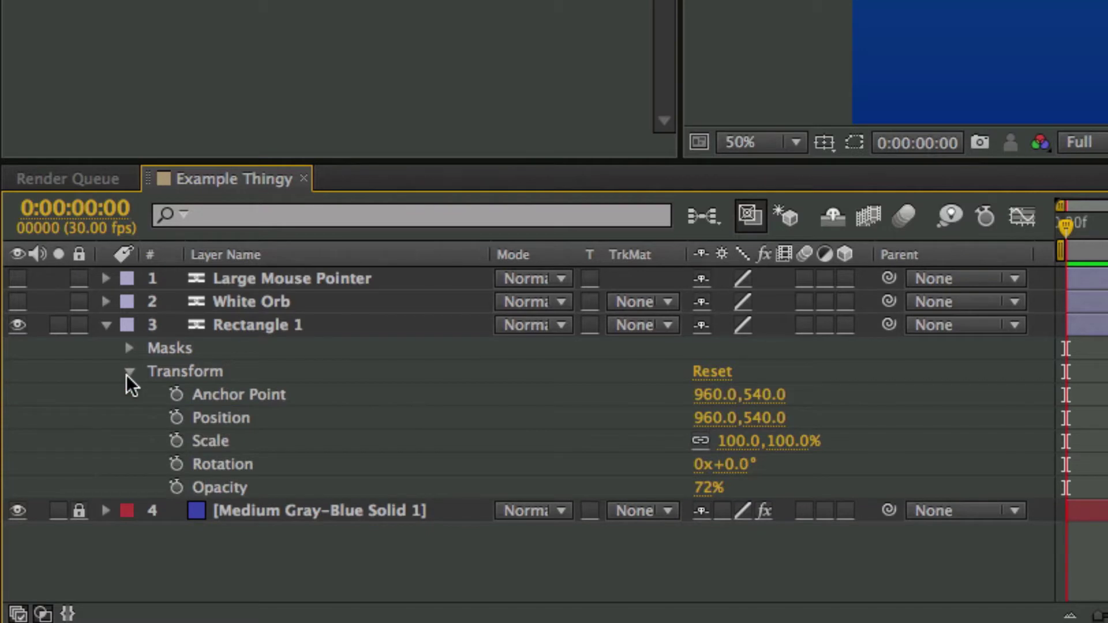
left_click(254, 396)
left_click(234, 417)
left_click(233, 439)
left_click(234, 465)
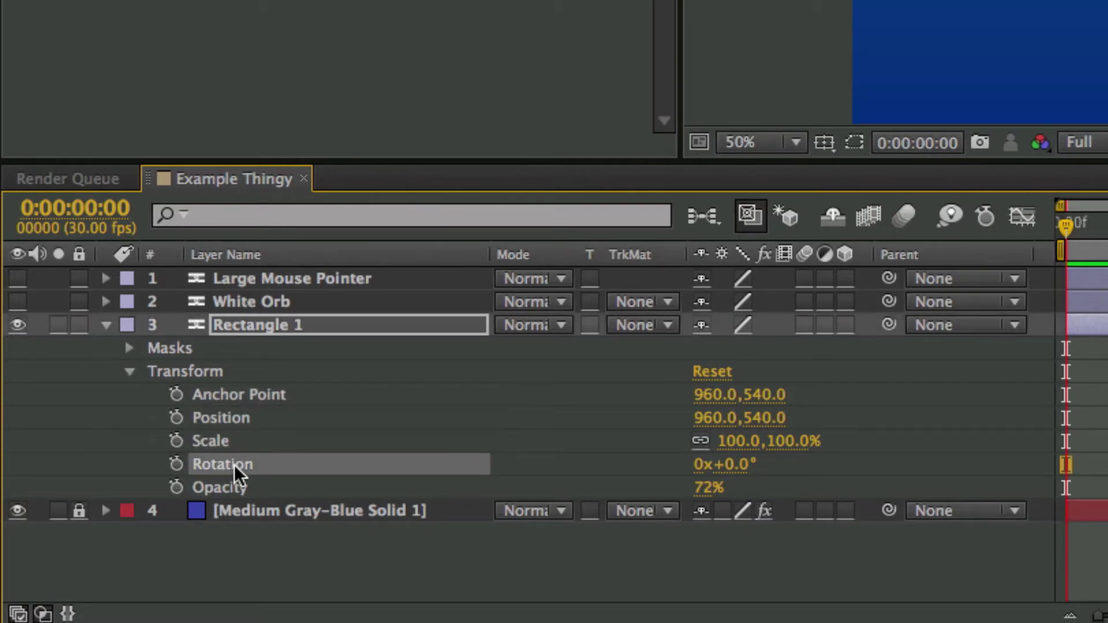
left_click(234, 489)
left_click(233, 395)
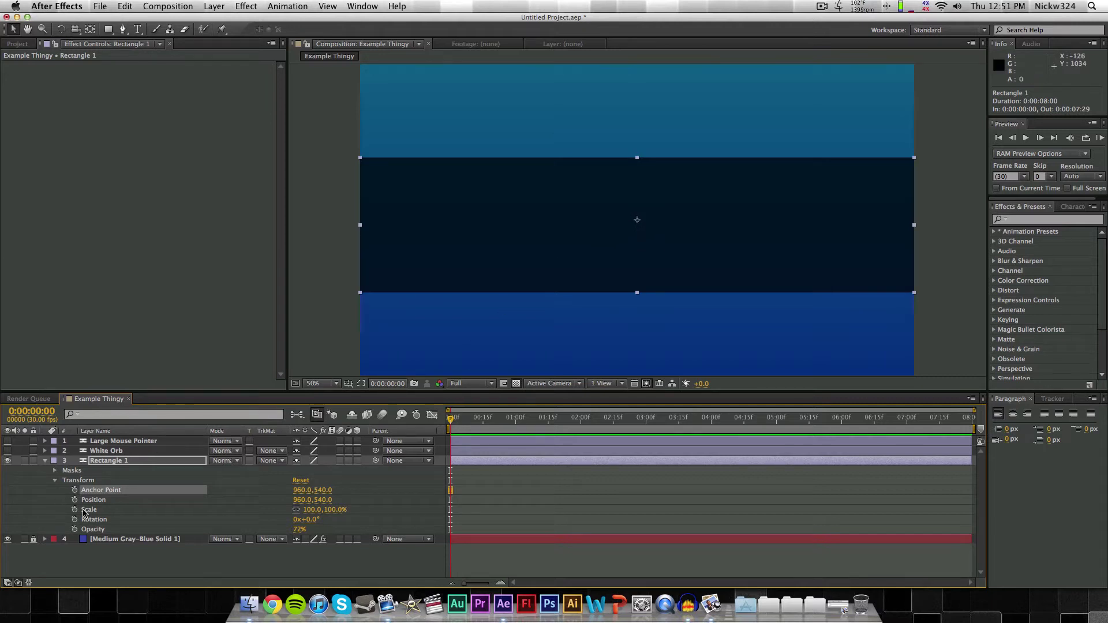
- Try Rectangle 1's Position, Scale to 65% and Rotation to about 103°, undoing each change
left_click(106, 501)
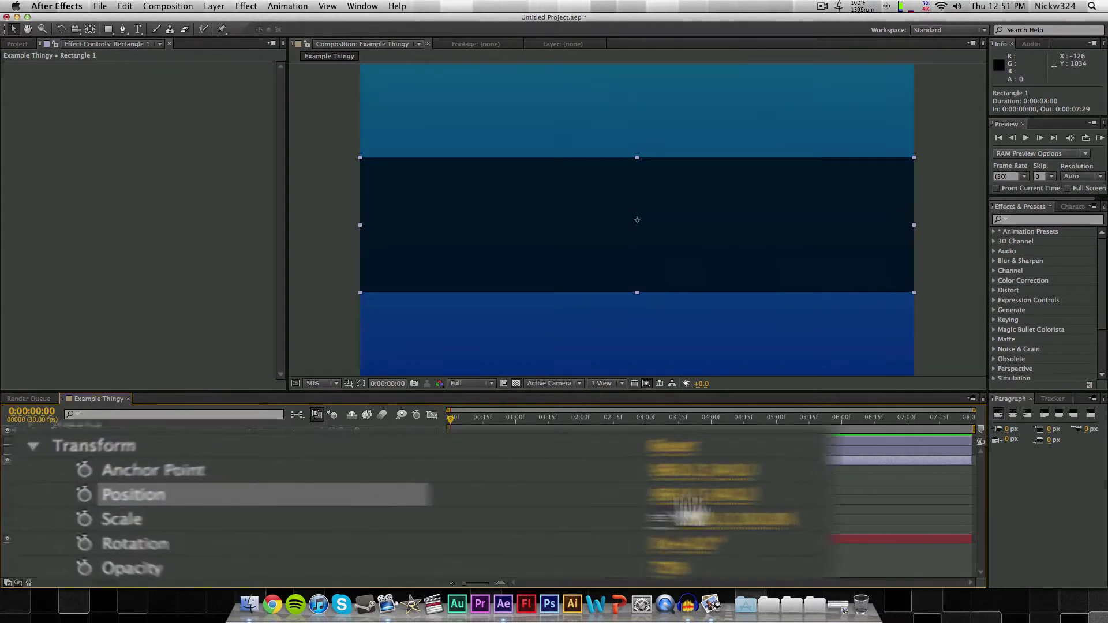
left_click_drag(300, 501, 167, 500)
left_click_drag(818, 453, 699, 454)
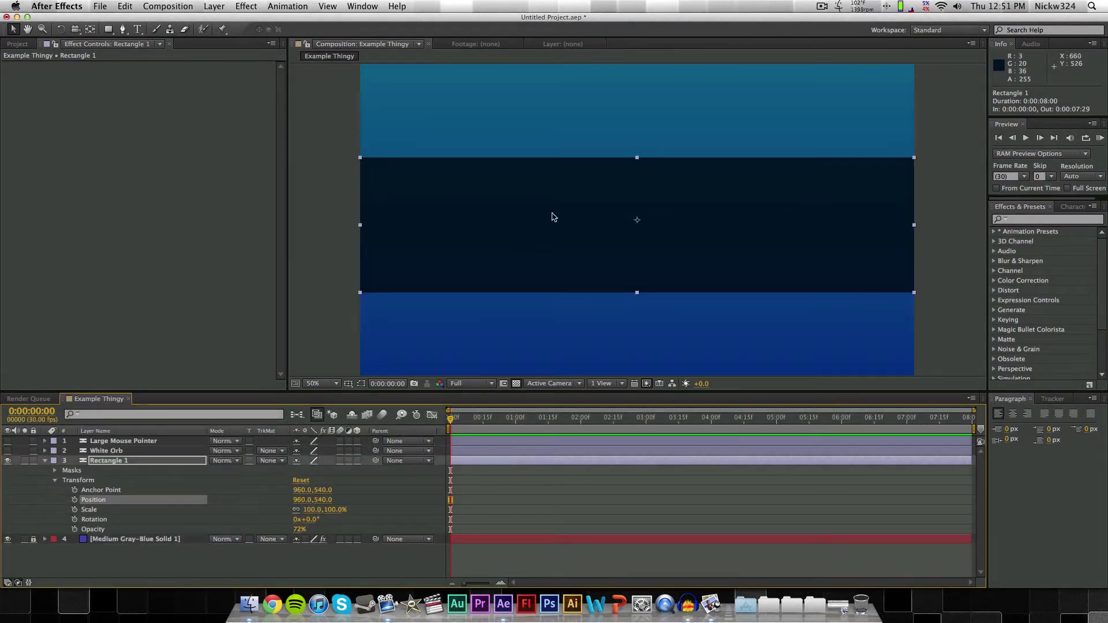
mouse_move(552, 217)
left_mouse_down()
mouse_move(499, 233)
mouse_move(594, 205)
mouse_move(568, 209)
left_mouse_up()
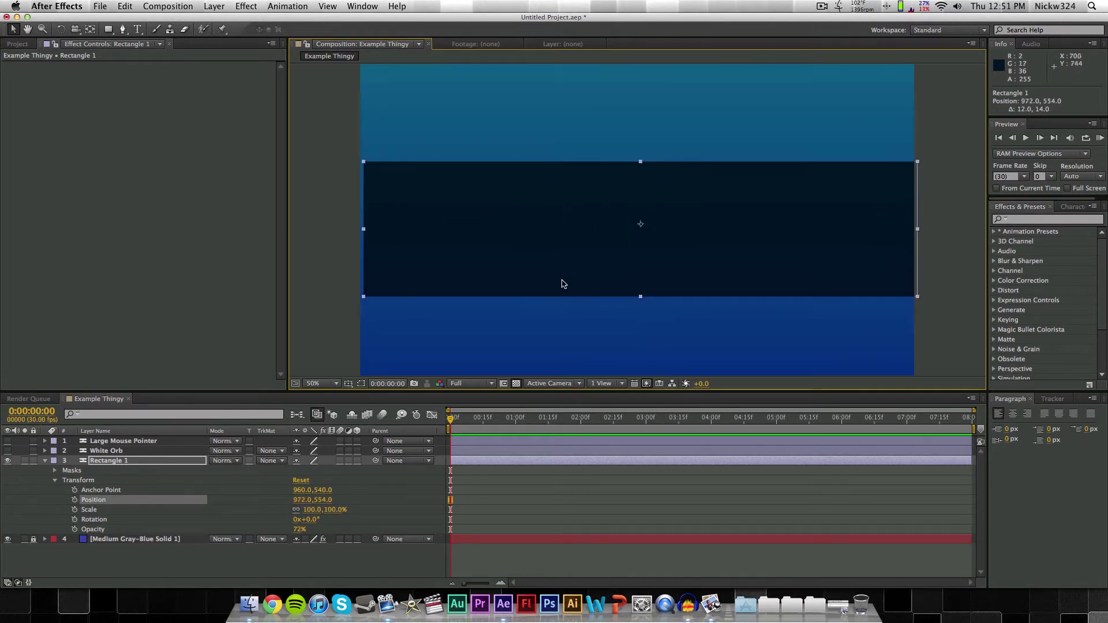
key("ctrl+z")
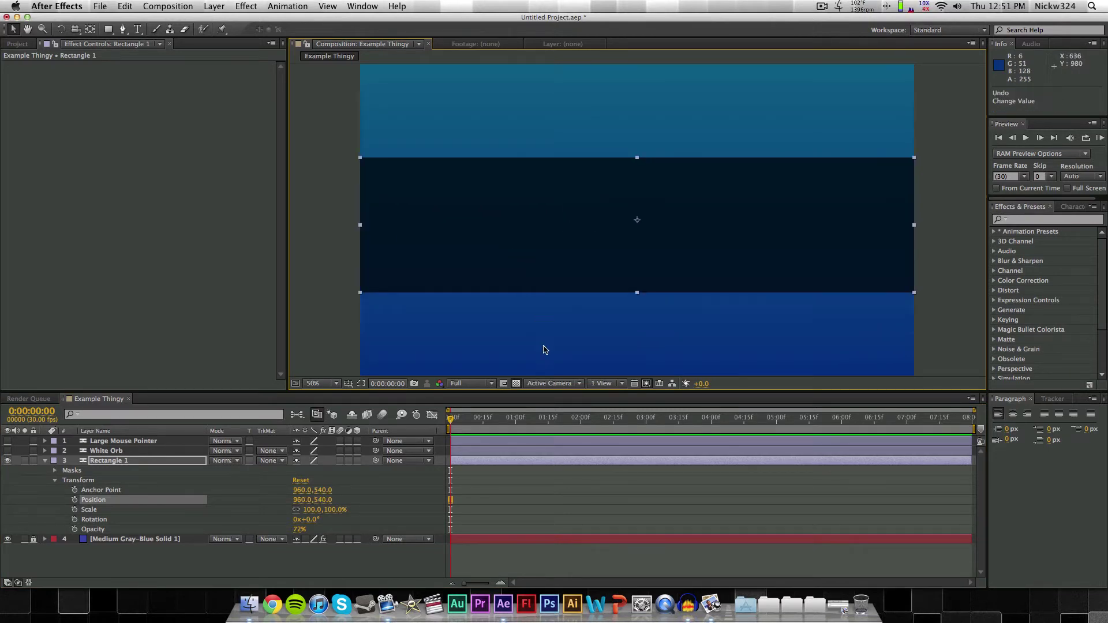
left_click(140, 512)
left_click_drag(317, 513, 291, 509)
key("ctrl+z")
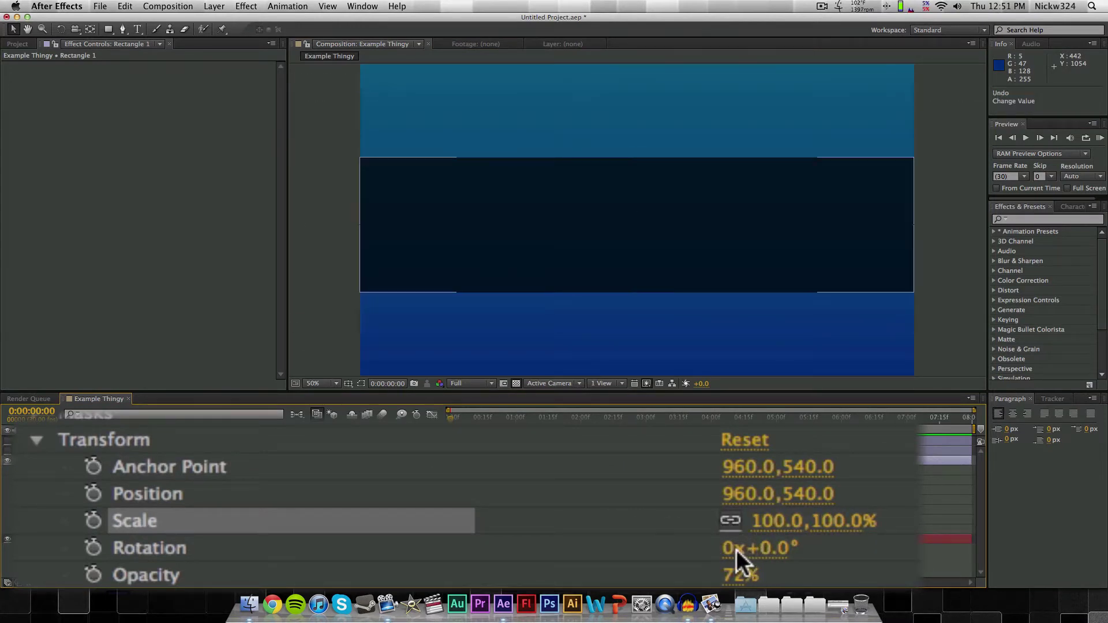
left_click_drag(773, 550, 730, 527)
key("ctrl+z")
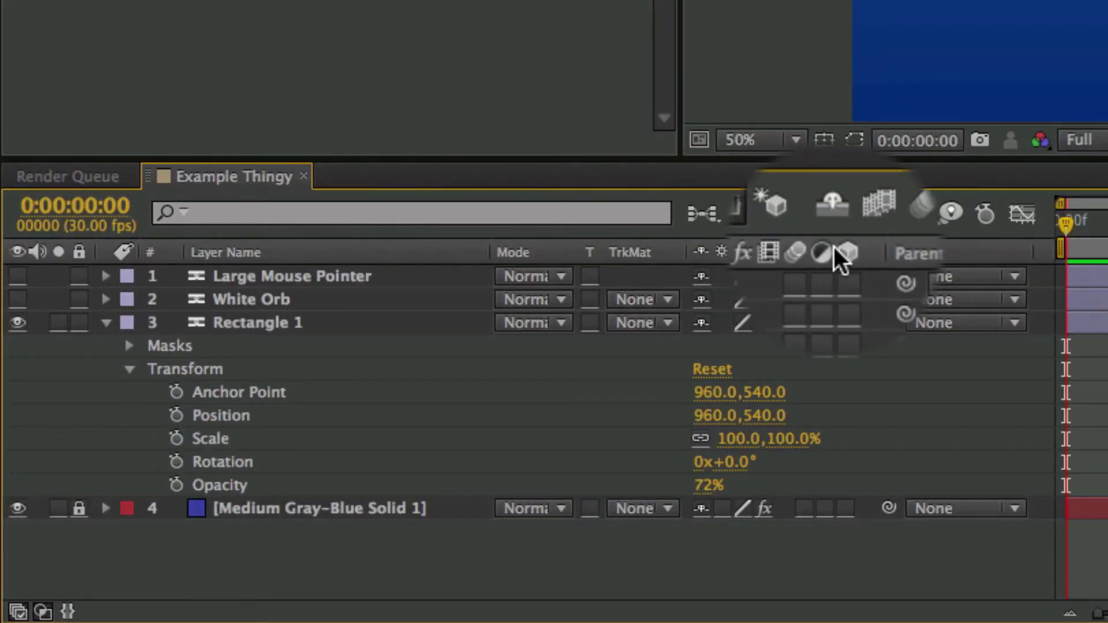
left_click(844, 323)
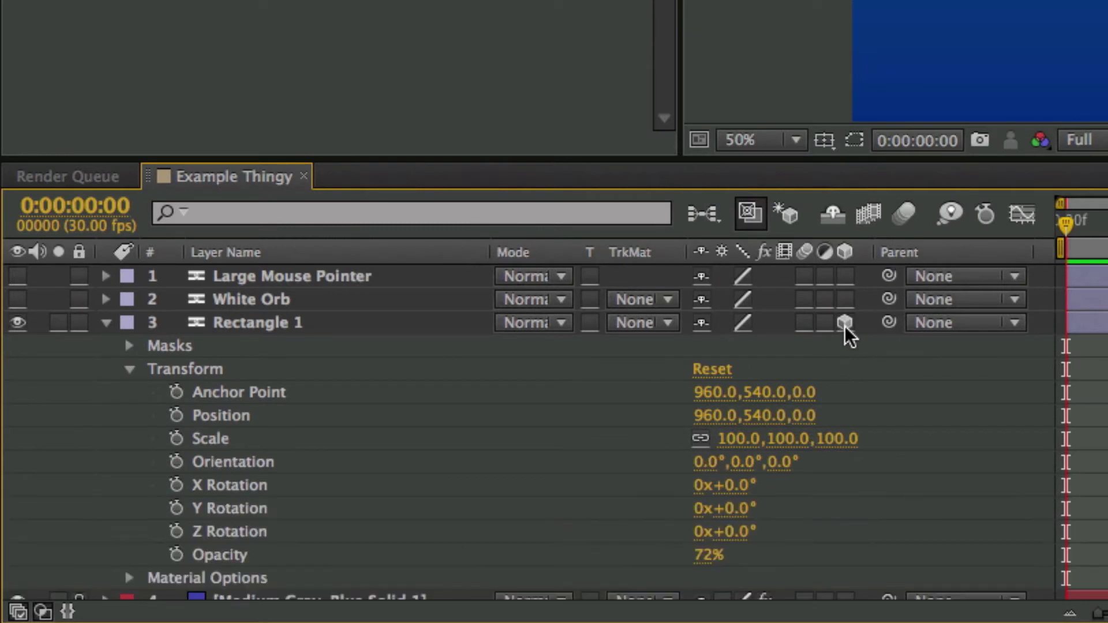
left_click(240, 461)
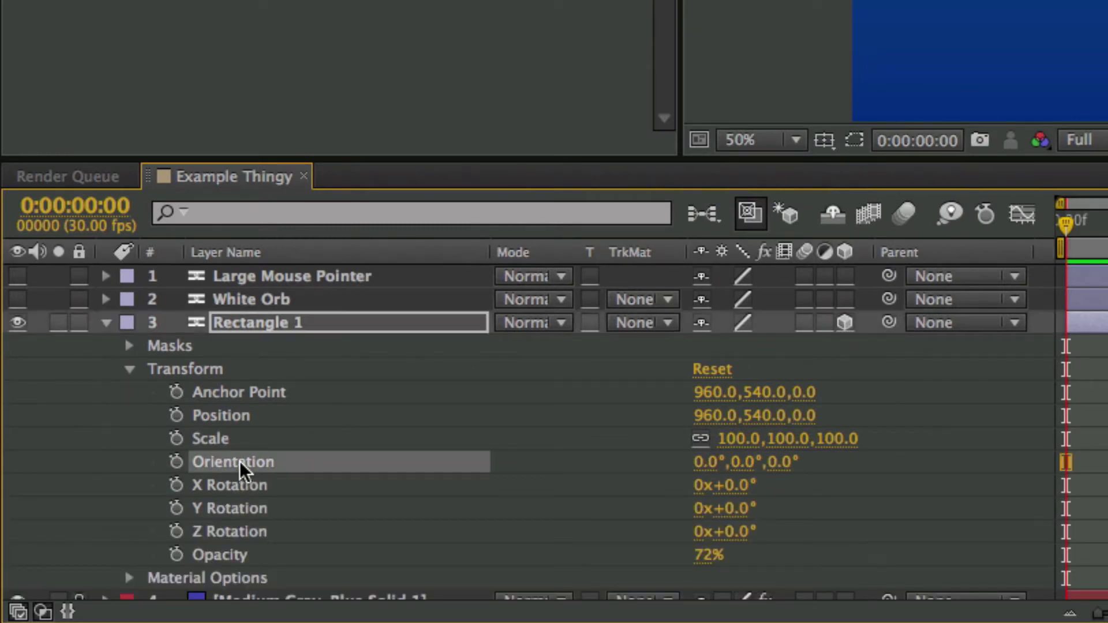
left_click(232, 484)
left_click(230, 508)
left_click(229, 532)
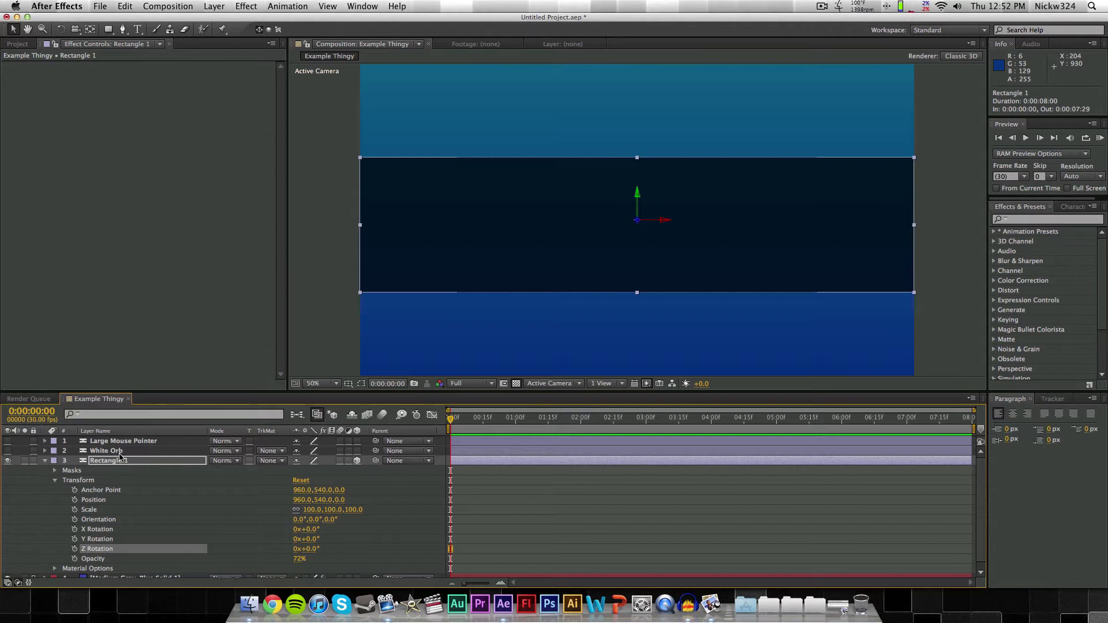
left_click(105, 539)
left_click(105, 549)
left_click(357, 461)
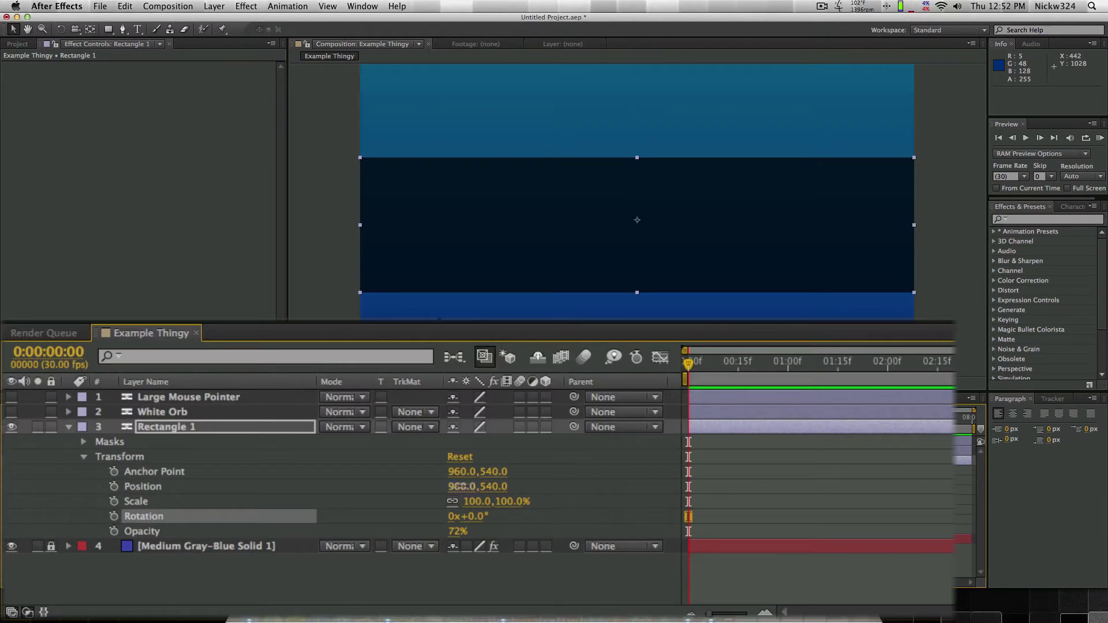
- Drag Rectangle 1 off the left edge, then start Position keyframing at frame 12
left_click_drag(462, 486, 15, 451)
left_click_drag(462, 488, 137, 502)
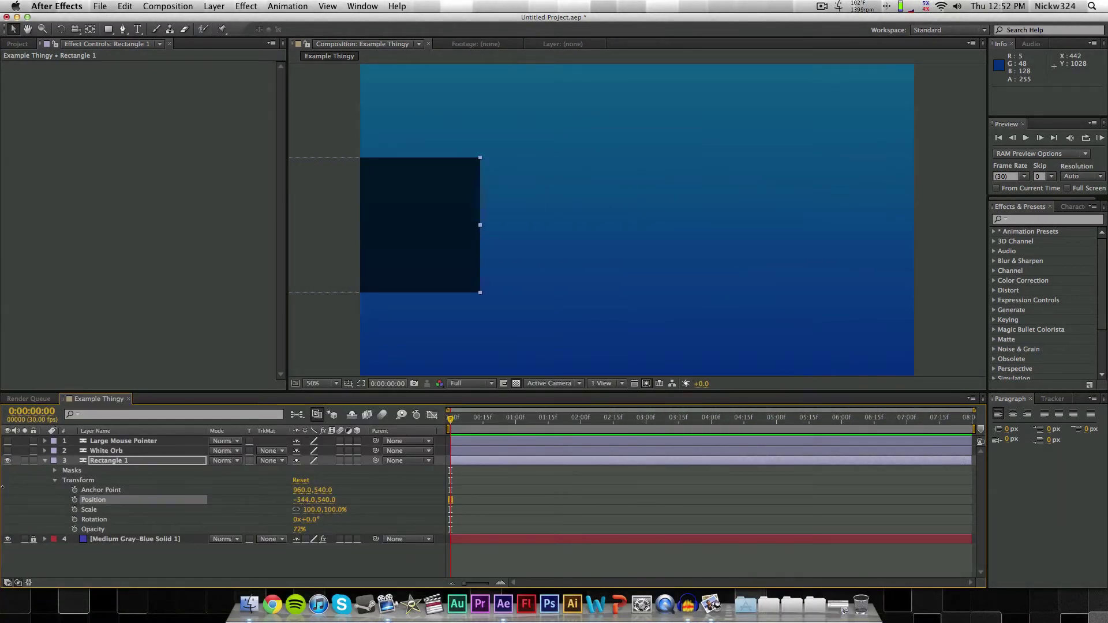
left_click_drag(306, 507, 2, 497)
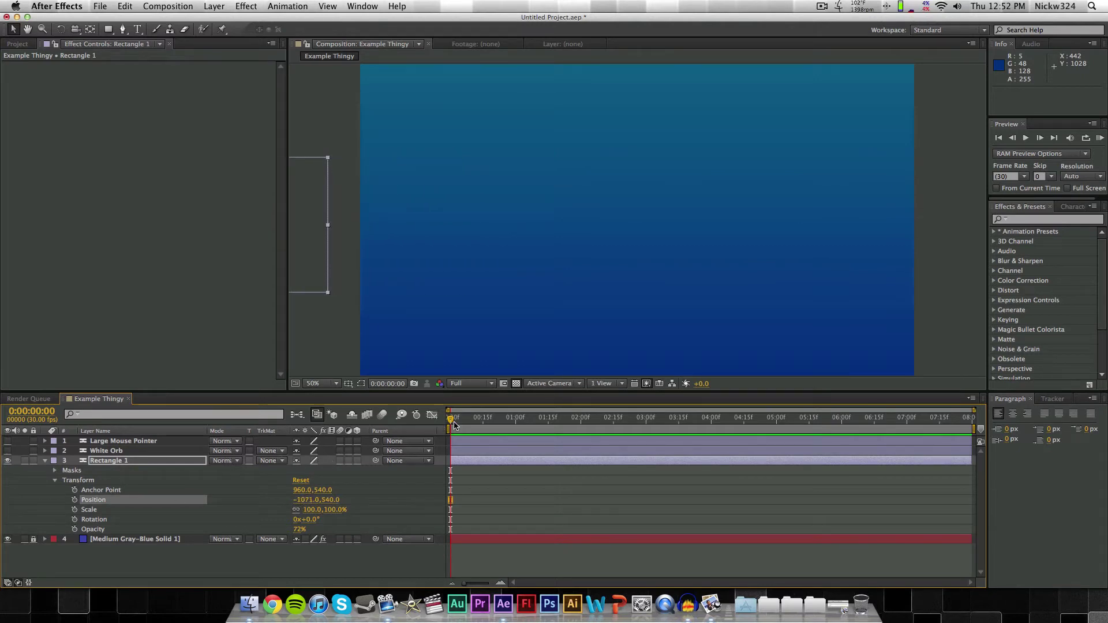
left_click_drag(450, 422, 474, 420)
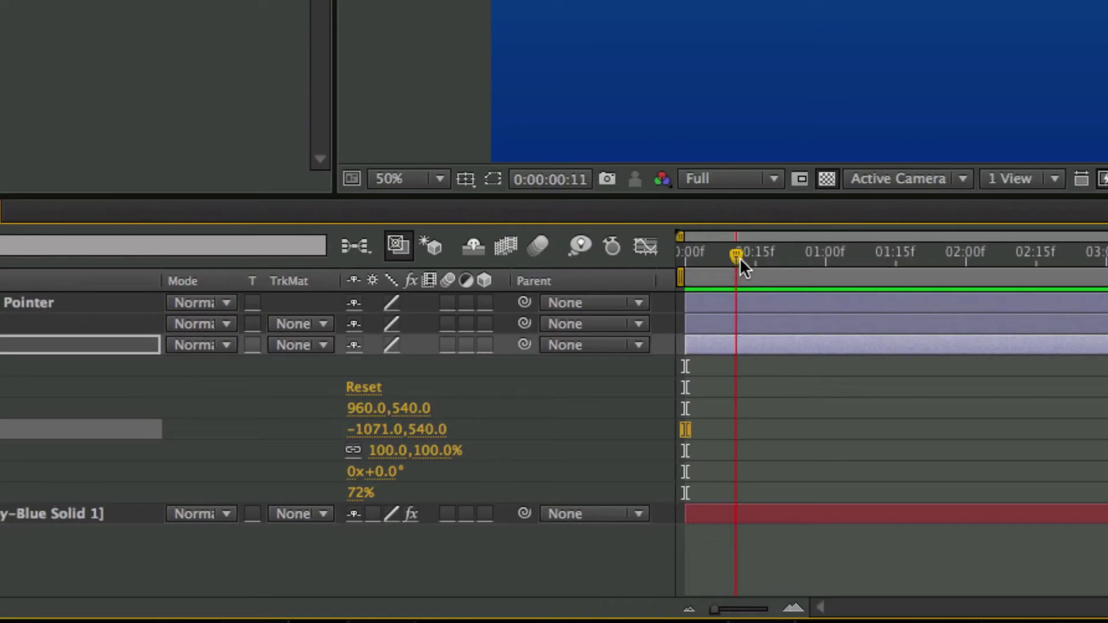
left_click_drag(739, 258, 742, 258)
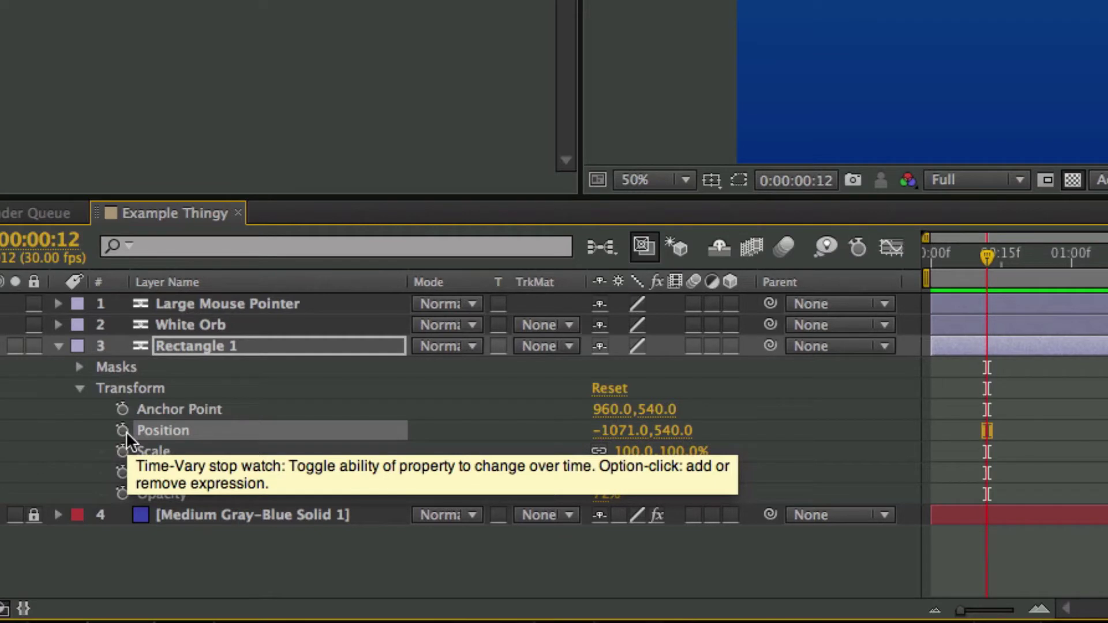
left_click(123, 431)
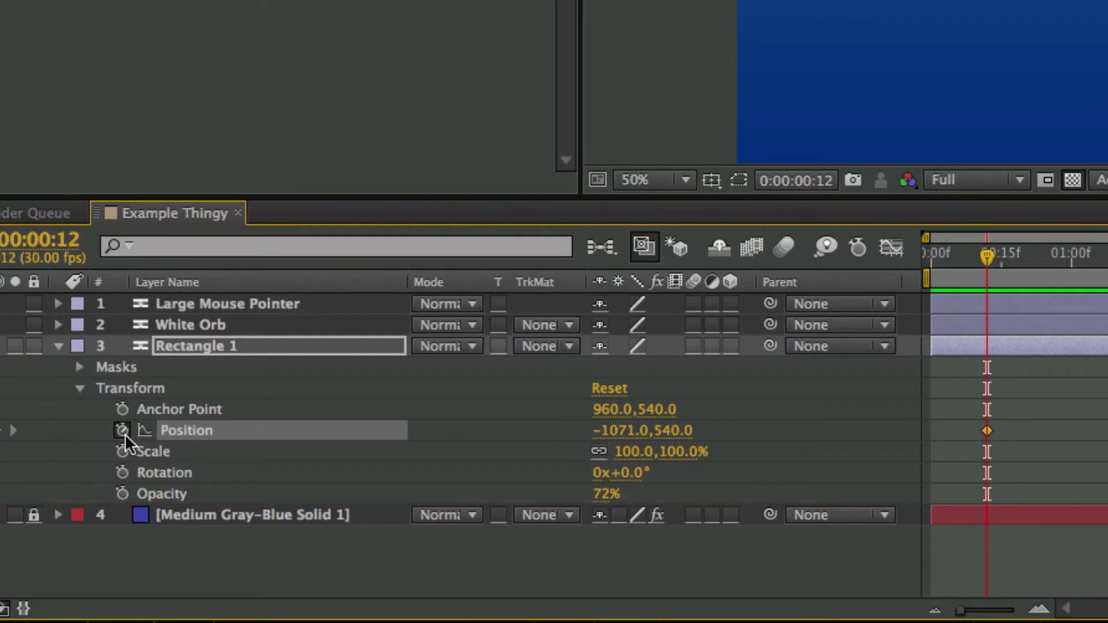
- At frame 12, slide the band right to the centre and preview the animation
left_click_drag(1006, 286, 1101, 277)
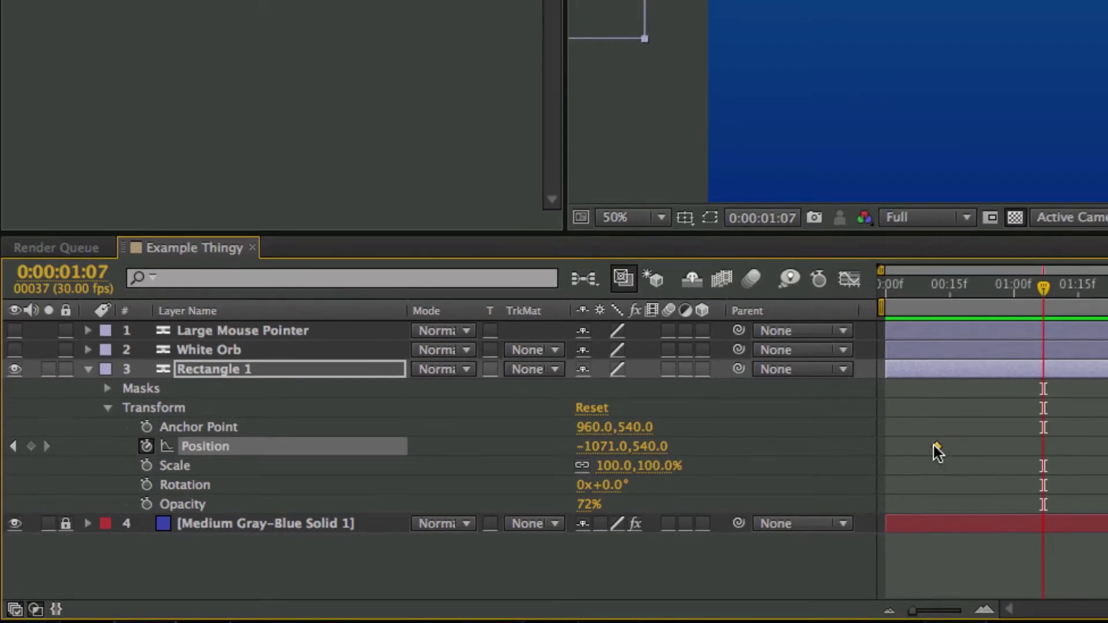
left_click(937, 286)
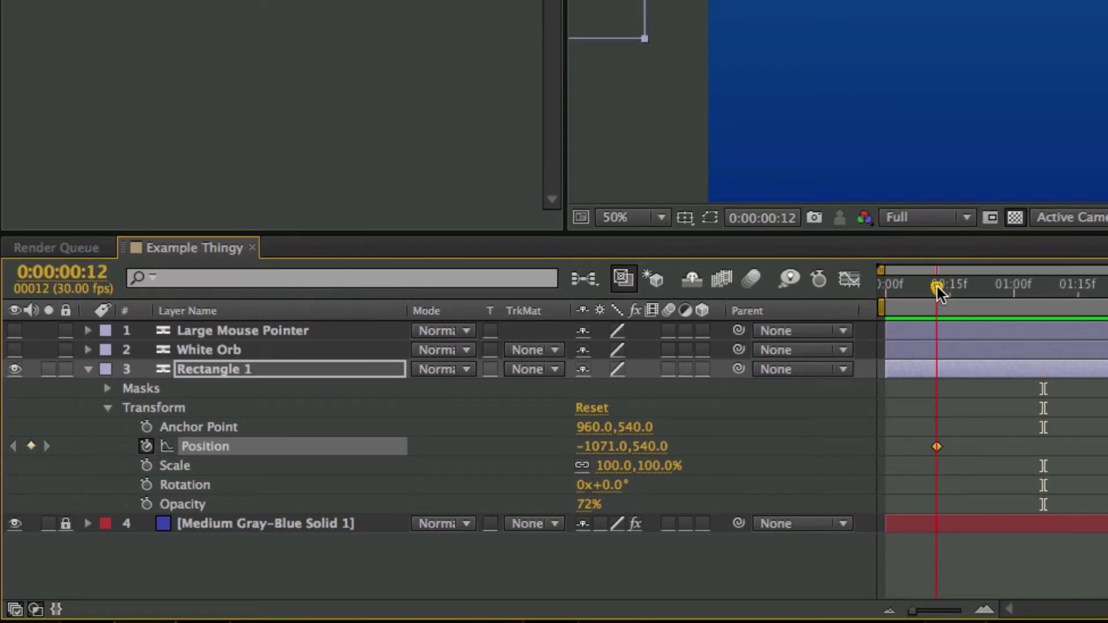
mouse_move(936, 448)
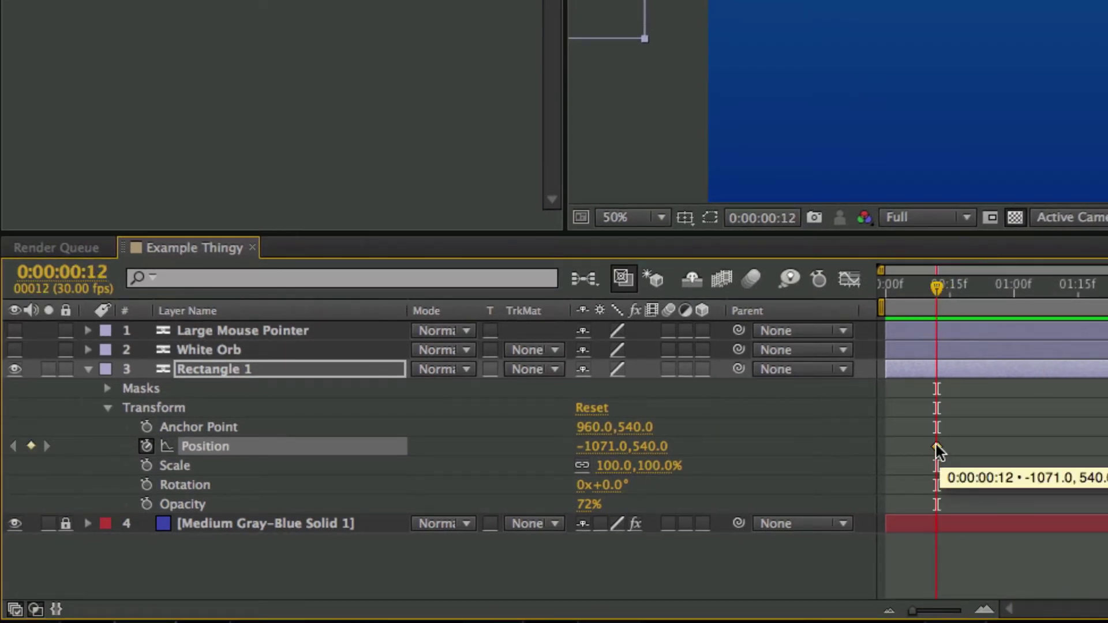
left_click_drag(608, 449, 1002, 449)
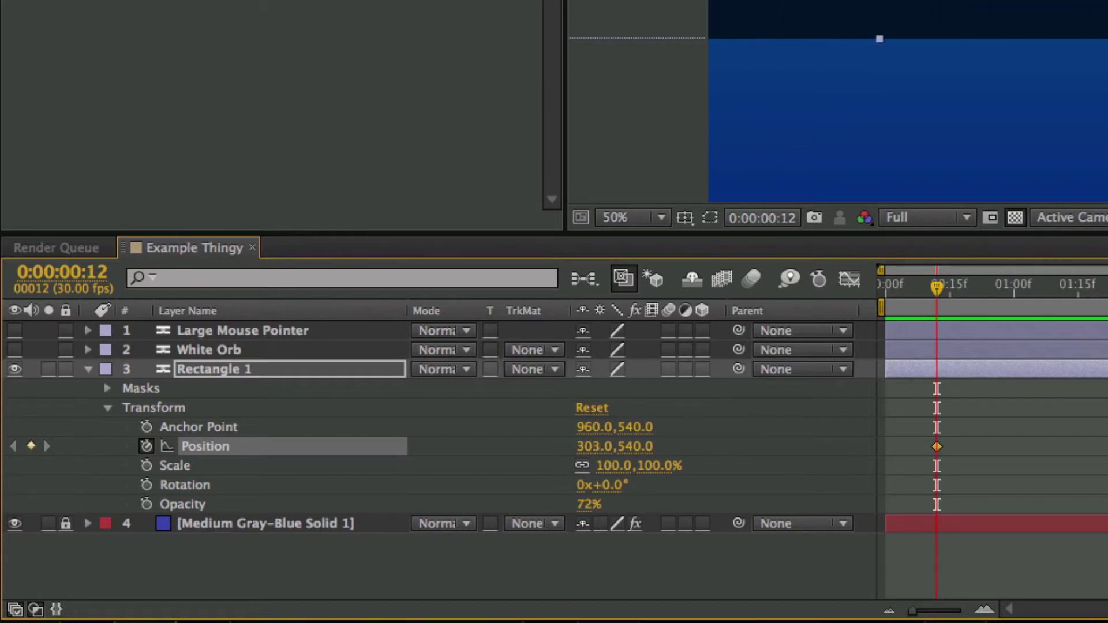
left_click_drag(588, 447, 898, 446)
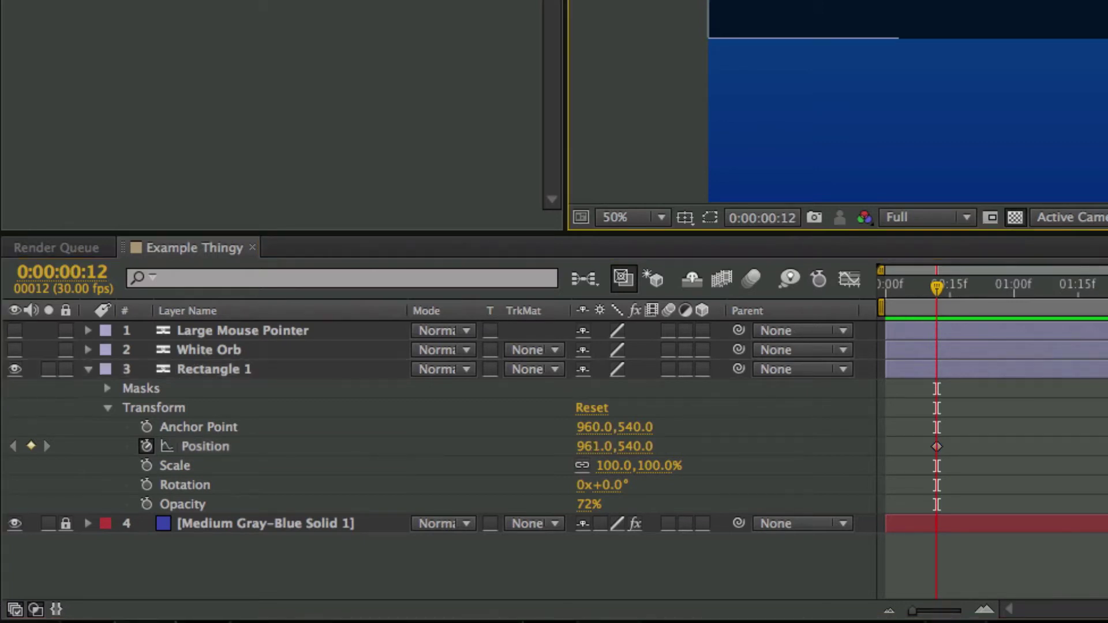
left_click(896, 286)
key("KP_0")
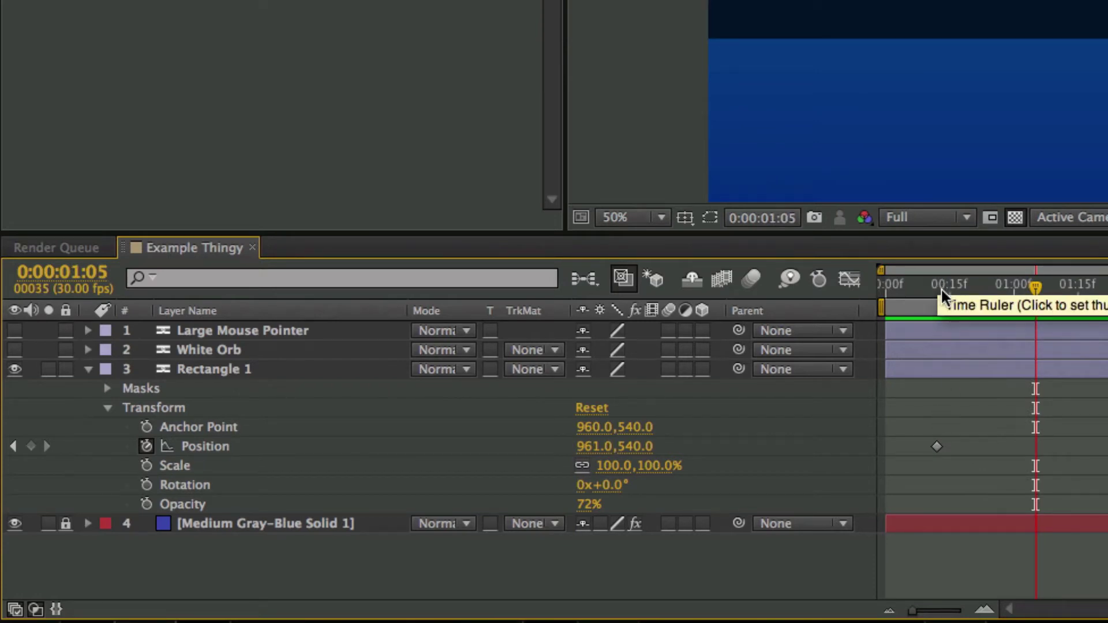
- Keyframe the band off-screen at X -986 at frame 0, then scrub back to frame 12
left_click_drag(941, 287, 863, 292)
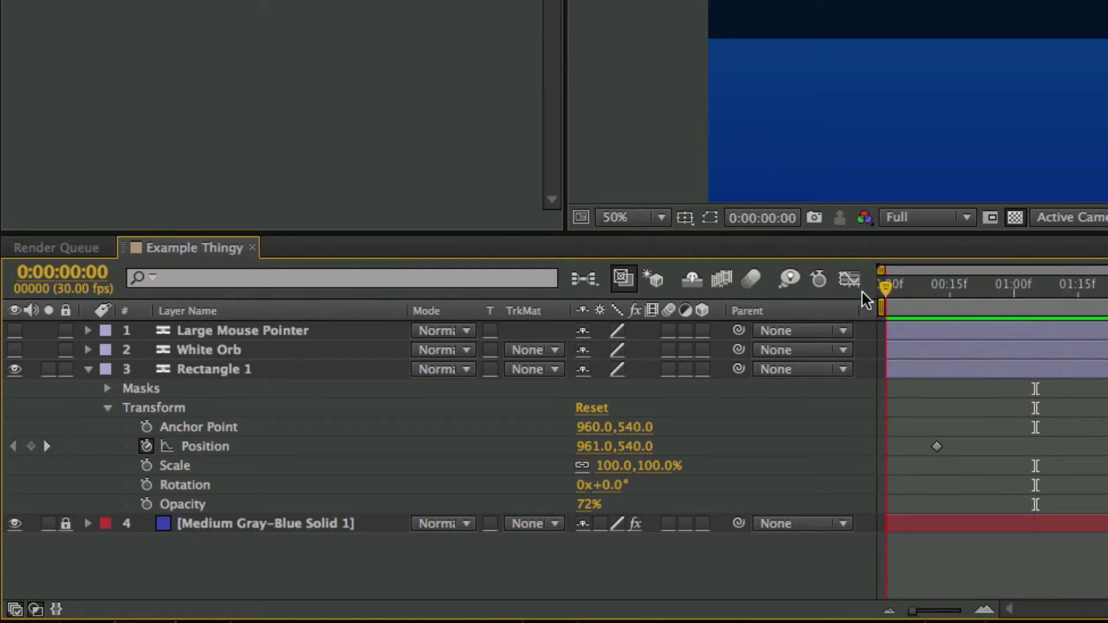
left_click(30, 447)
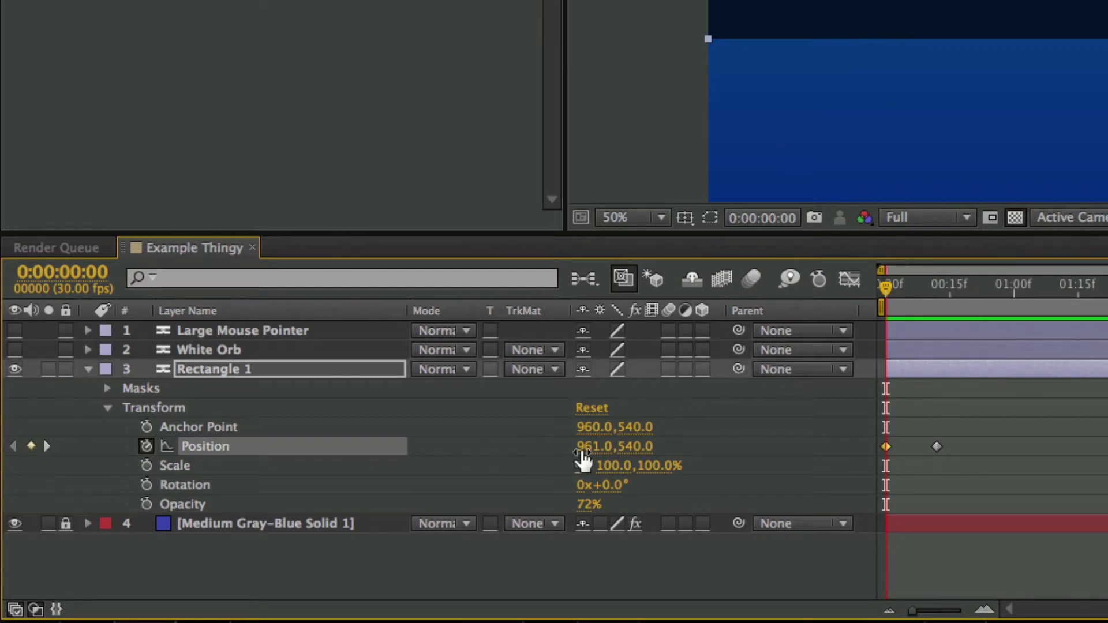
left_click_drag(583, 453, 211, 438)
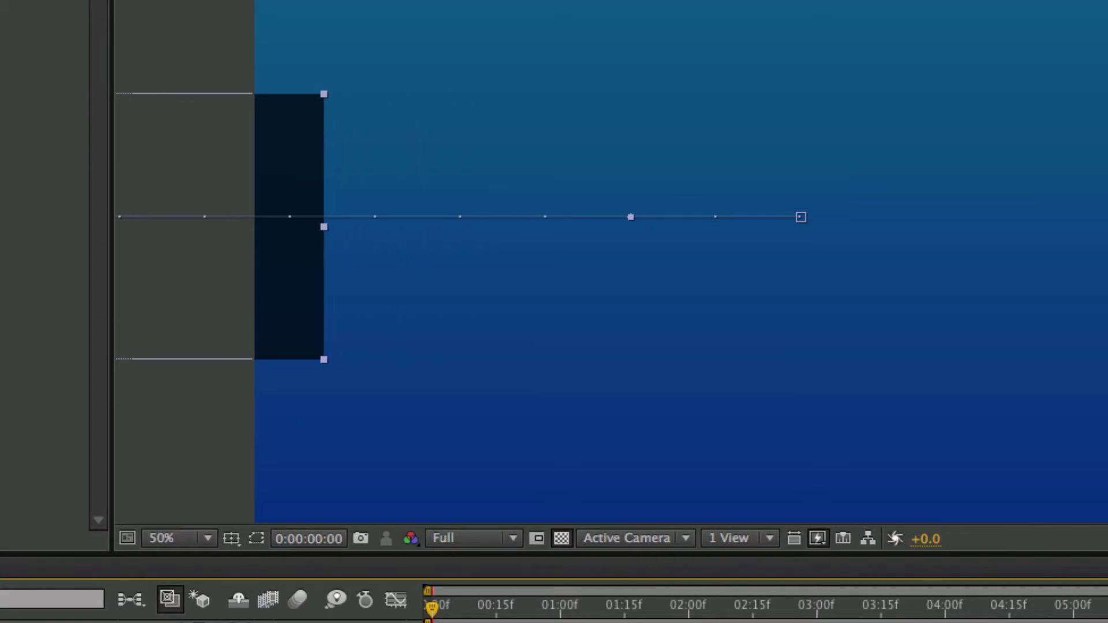
left_click_drag(432, 609, 469, 616)
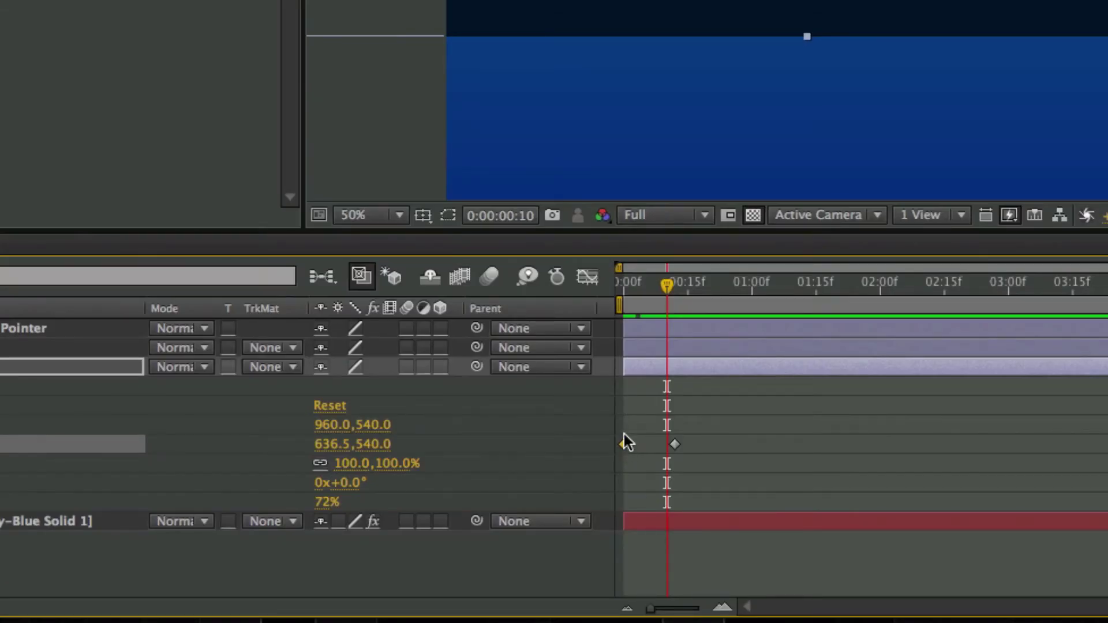
left_click(674, 445)
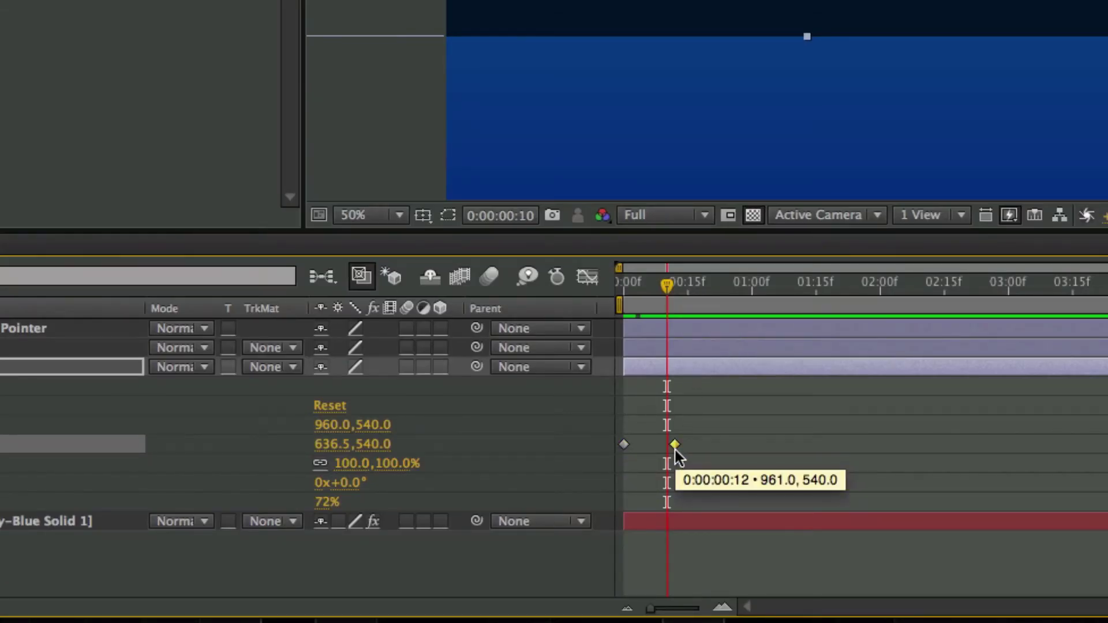
left_click_drag(671, 285, 617, 295)
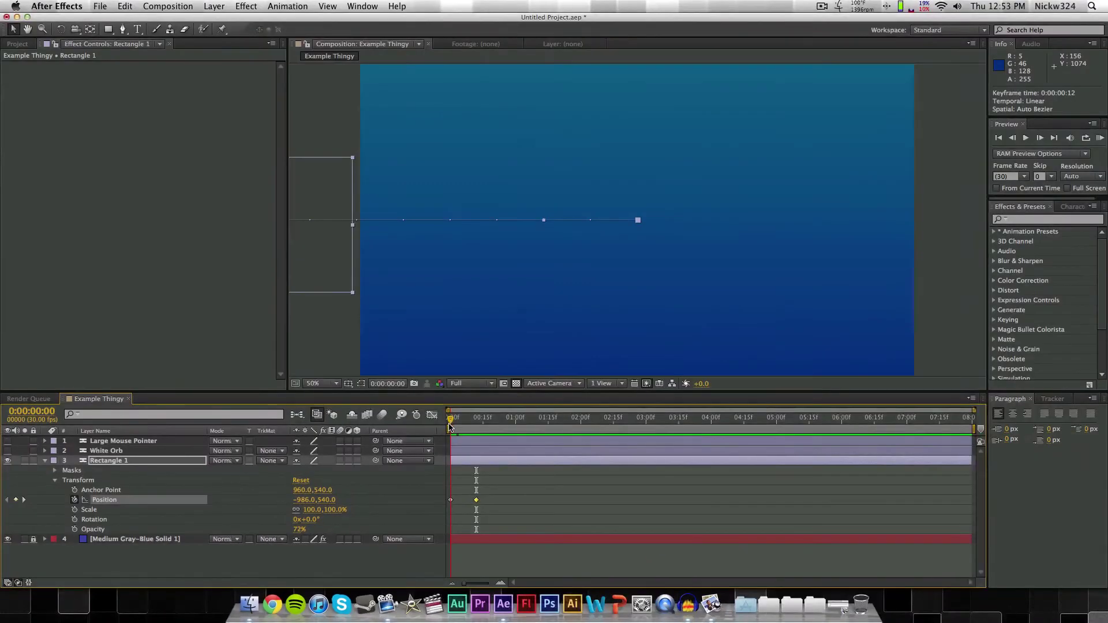
- Scrub around frame 12 to check the band settling at its centred end keyframe
left_click_drag(450, 426, 486, 427)
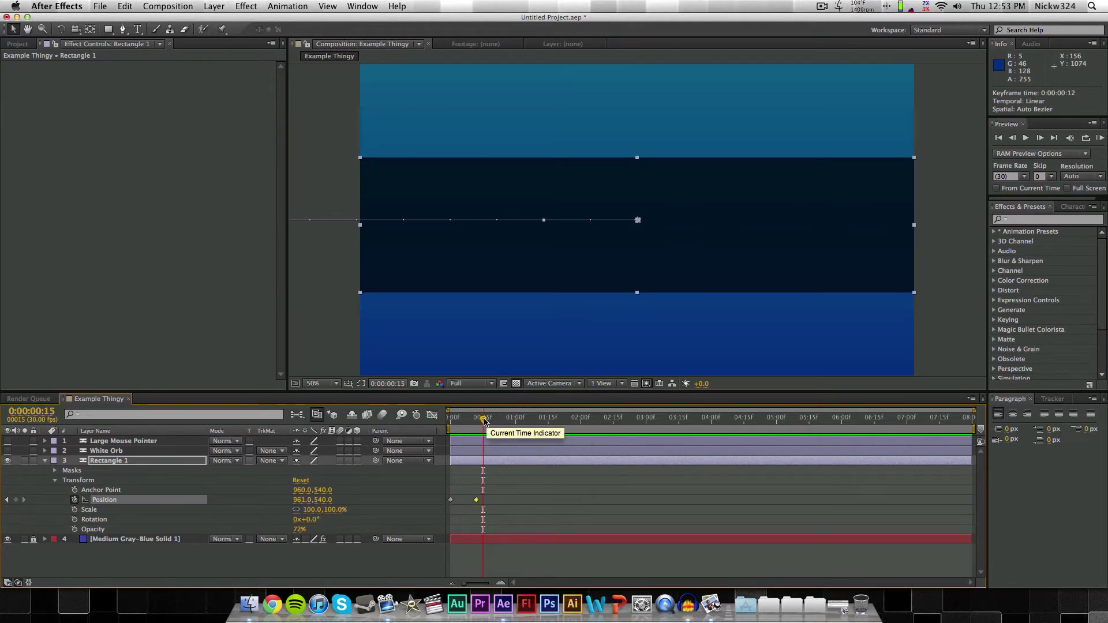
left_click_drag(489, 421, 478, 421)
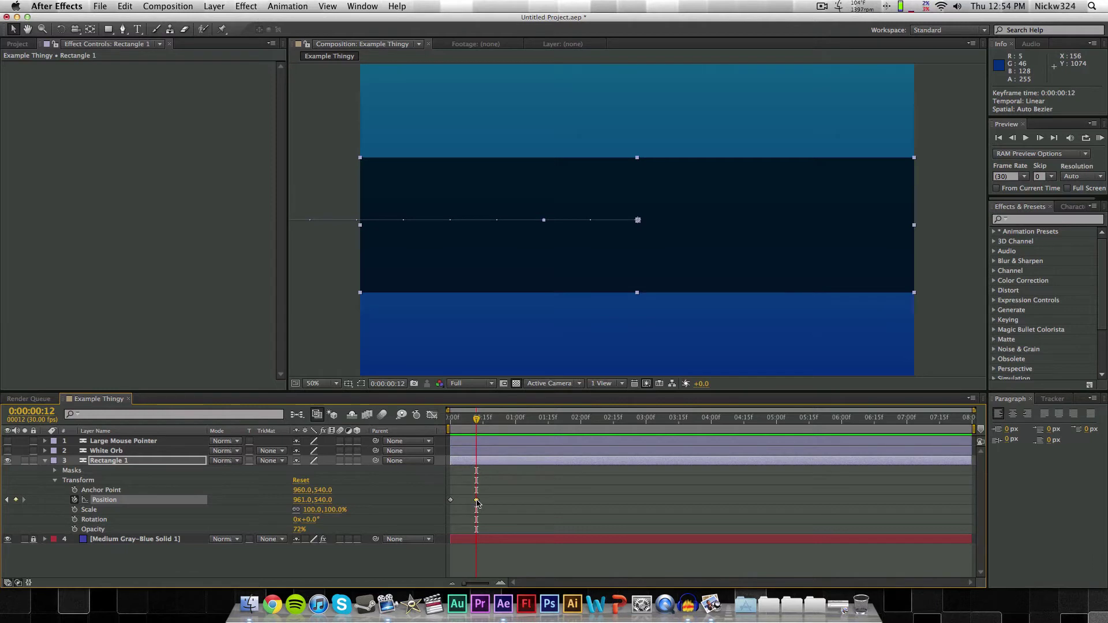
left_click_drag(480, 421, 483, 421)
- Expand White Orb's Transform, add a Scale keyframe at frame 13, and make the layer visible
left_click(45, 461)
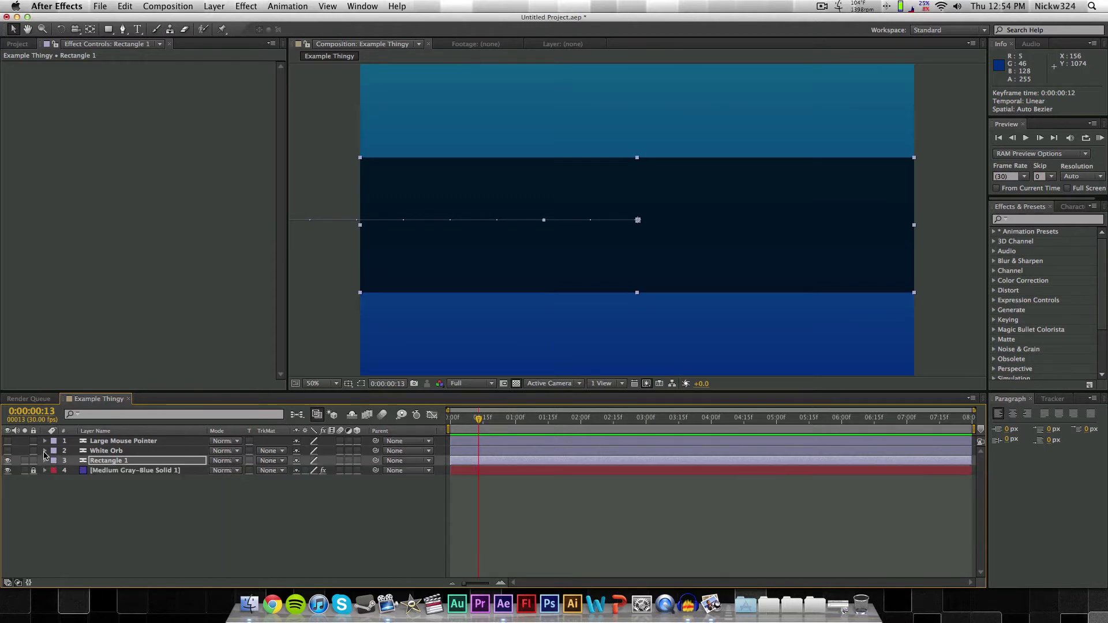
left_click(45, 451)
left_click(55, 461)
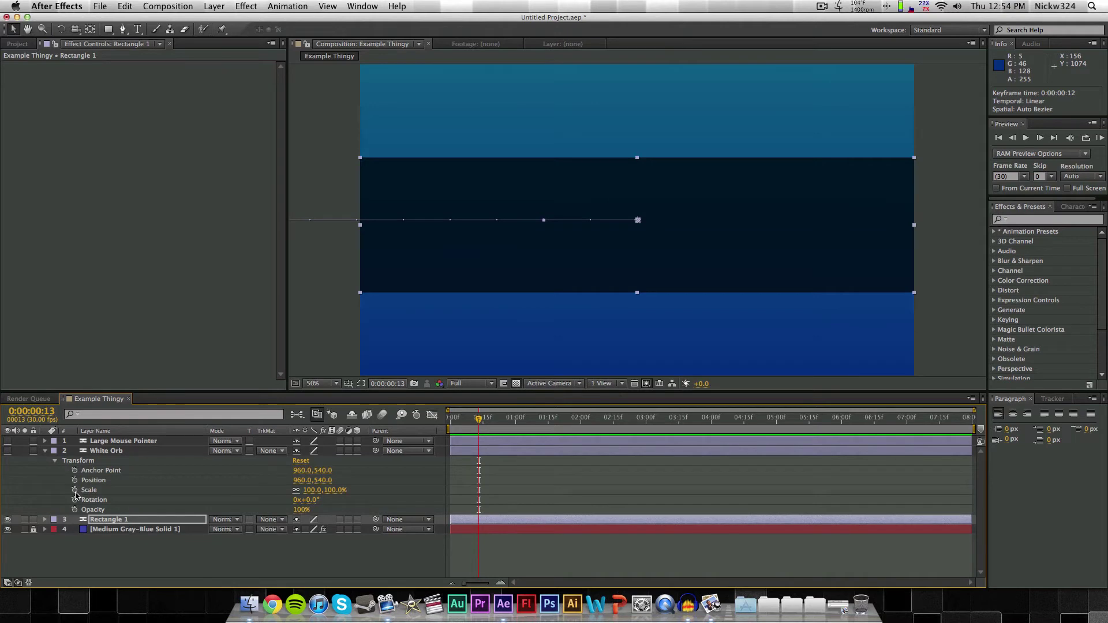
left_click(76, 491)
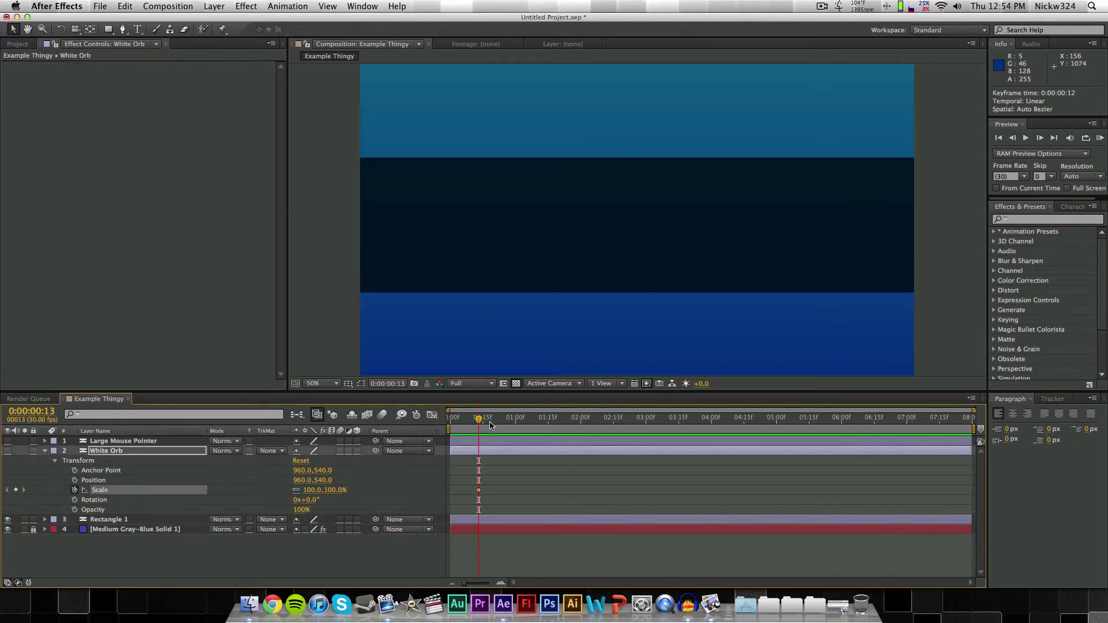
left_click_drag(489, 425, 495, 424)
left_click_drag(492, 421, 476, 420)
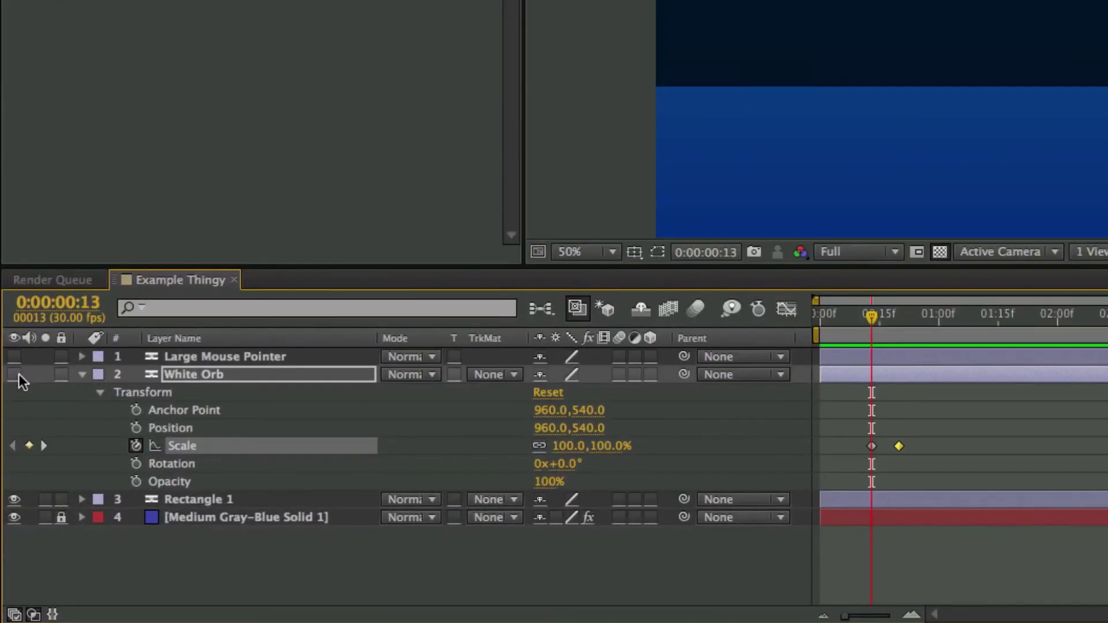
left_click(7, 450)
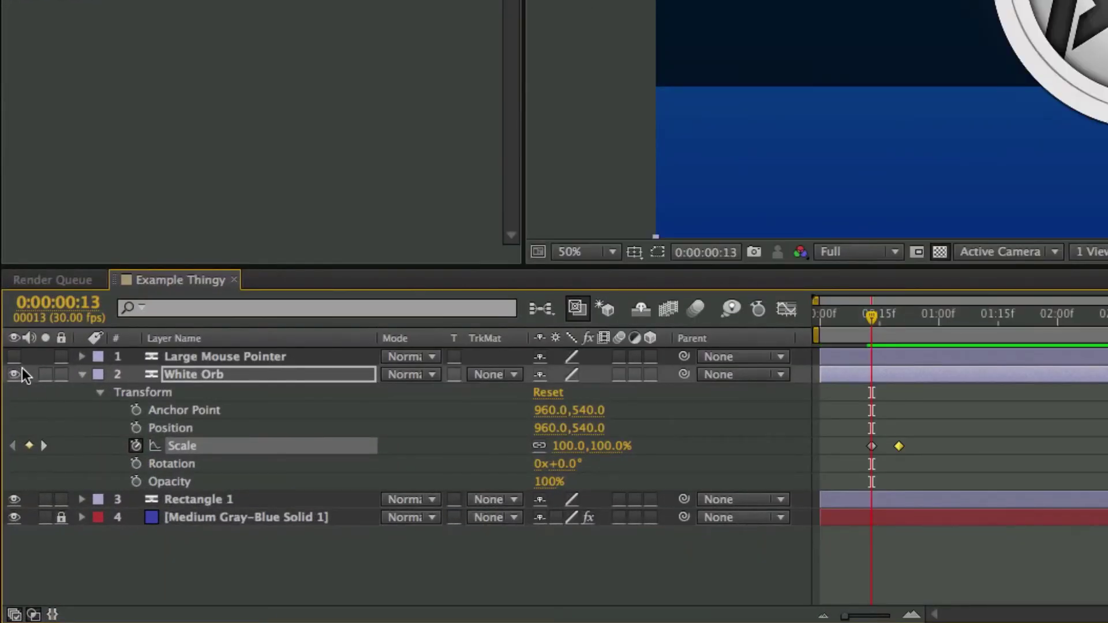
- Set the orb's Scale to 0% at frame 13, place the 100% key at frame 19, and preview
left_click(570, 445)
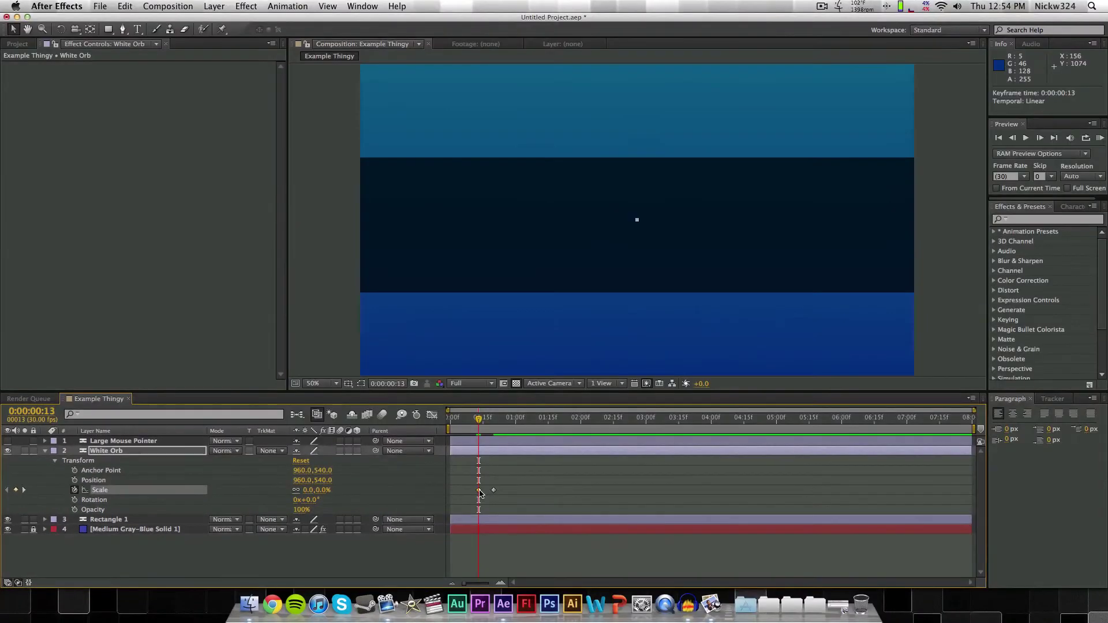
left_click_drag(479, 494, 480, 494)
left_click_drag(478, 419, 450, 425)
key("KP_0")
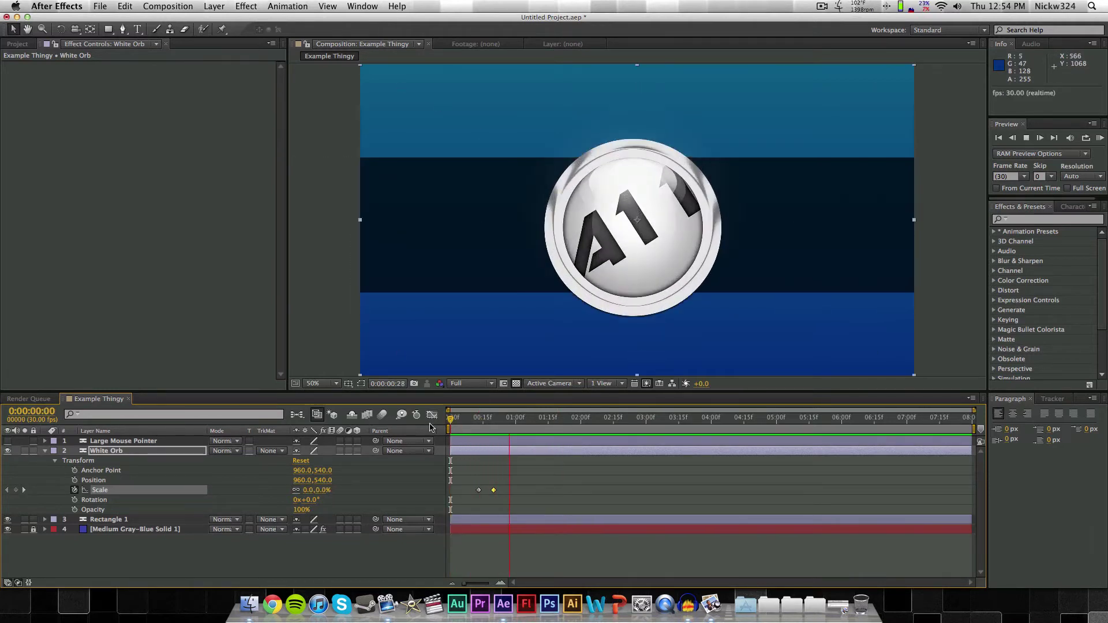
key("space")
left_click_drag(495, 490, 493, 491)
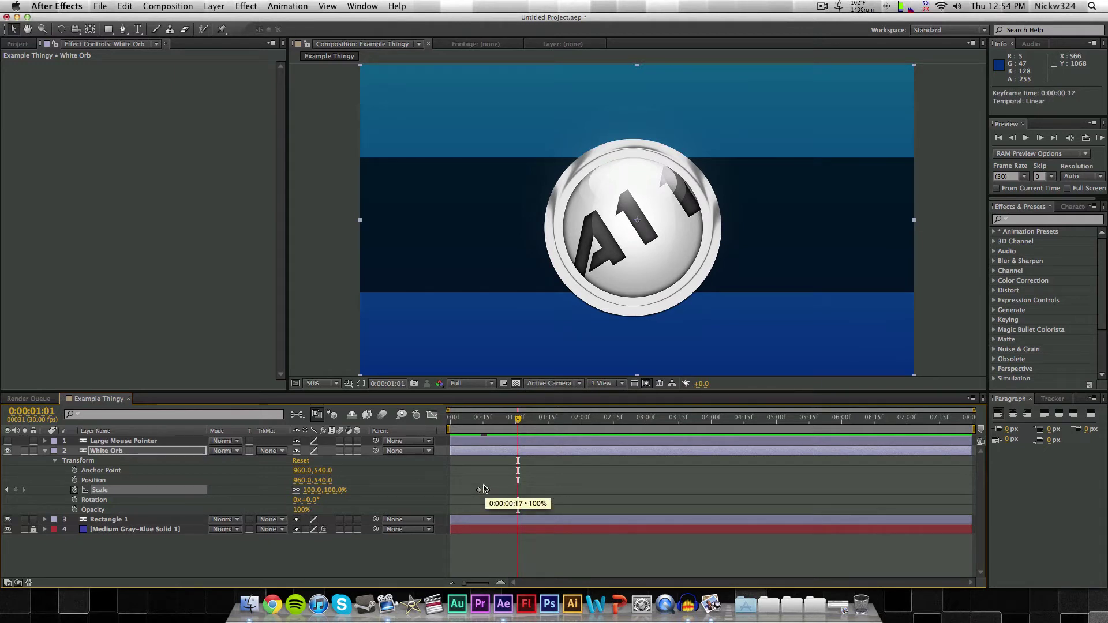
key("KP_0")
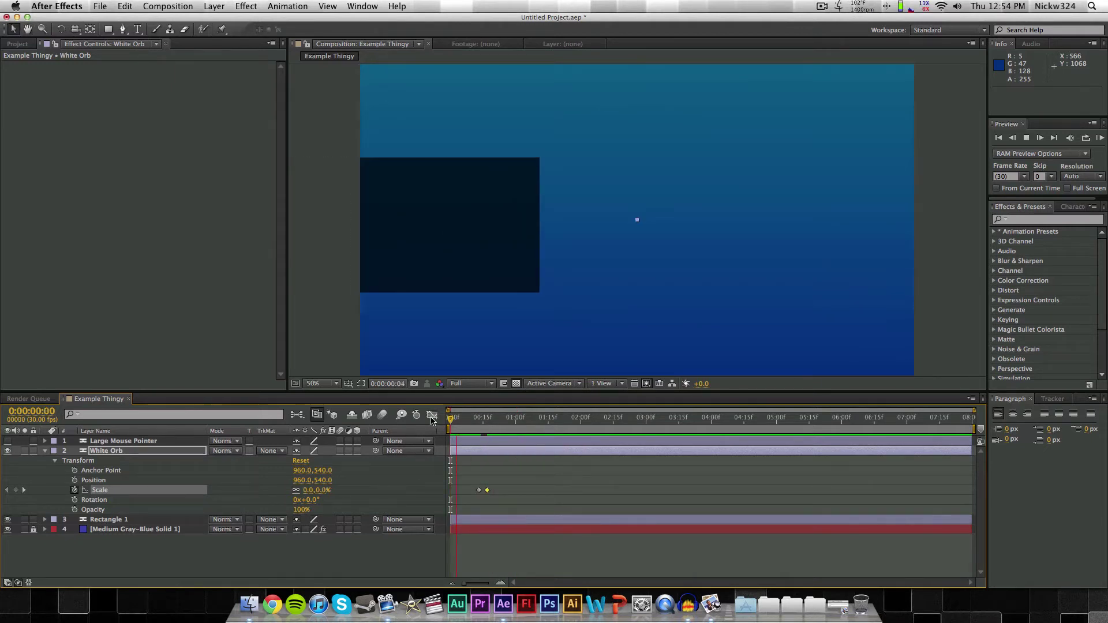
key("space")
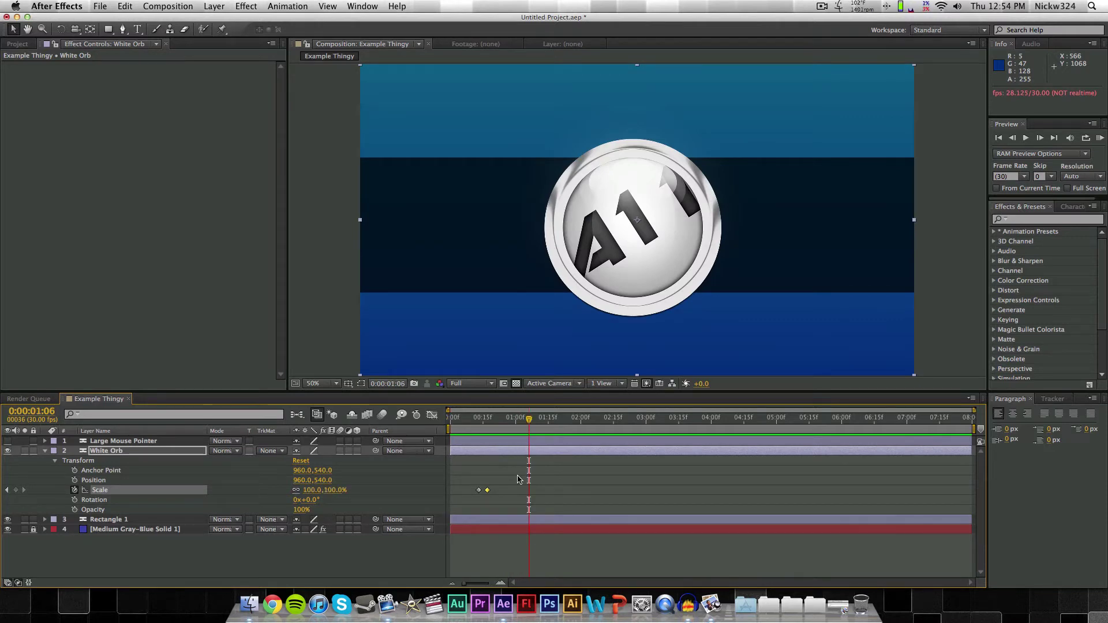
left_click(494, 494)
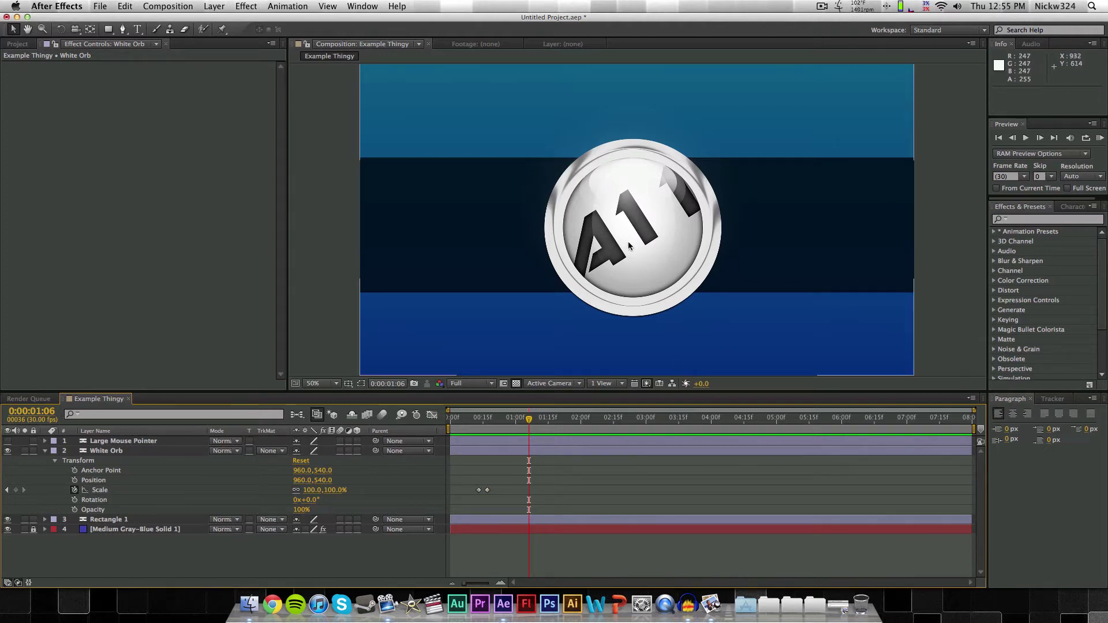
- Show the Large Mouse Pointer over the orb, expand its Transform, and make it a 3D layer
left_click(8, 441)
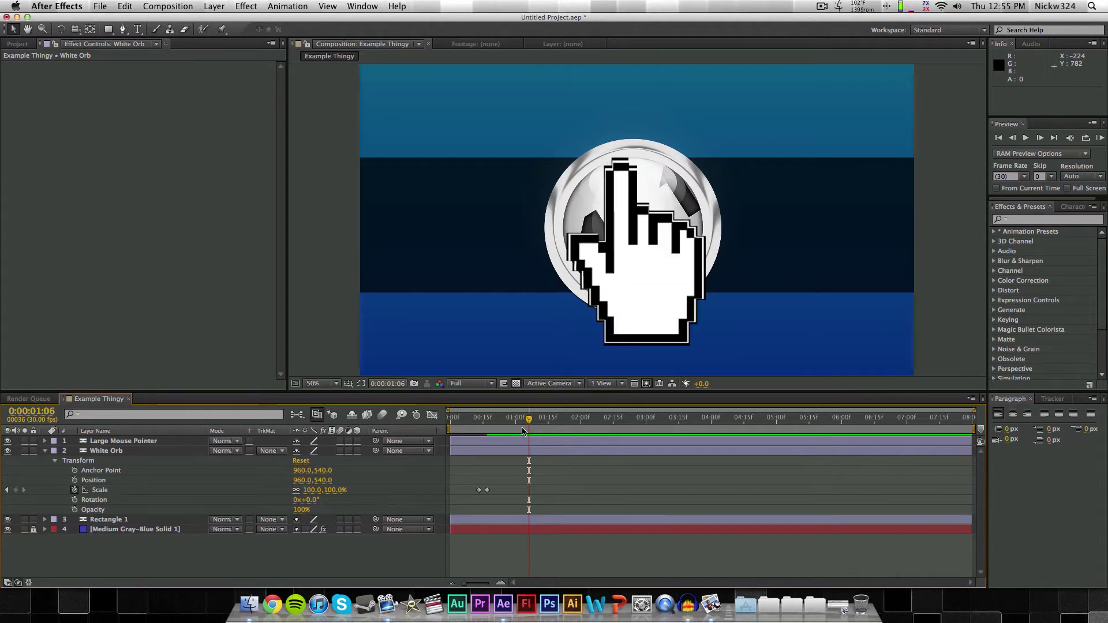
left_click_drag(515, 428, 493, 428)
left_click(44, 441)
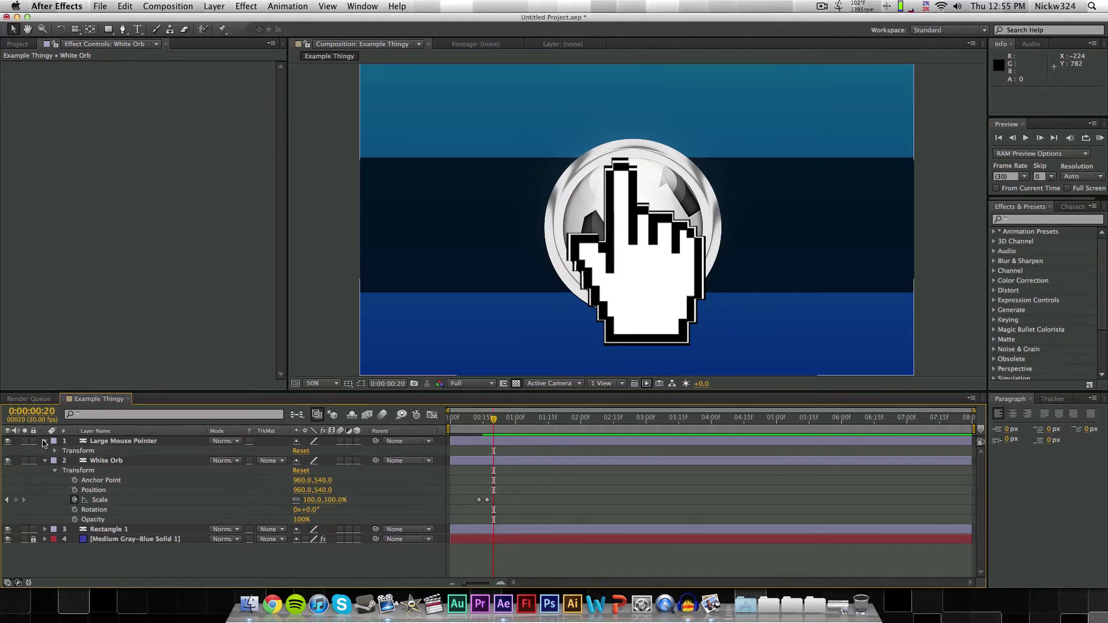
left_click(54, 451)
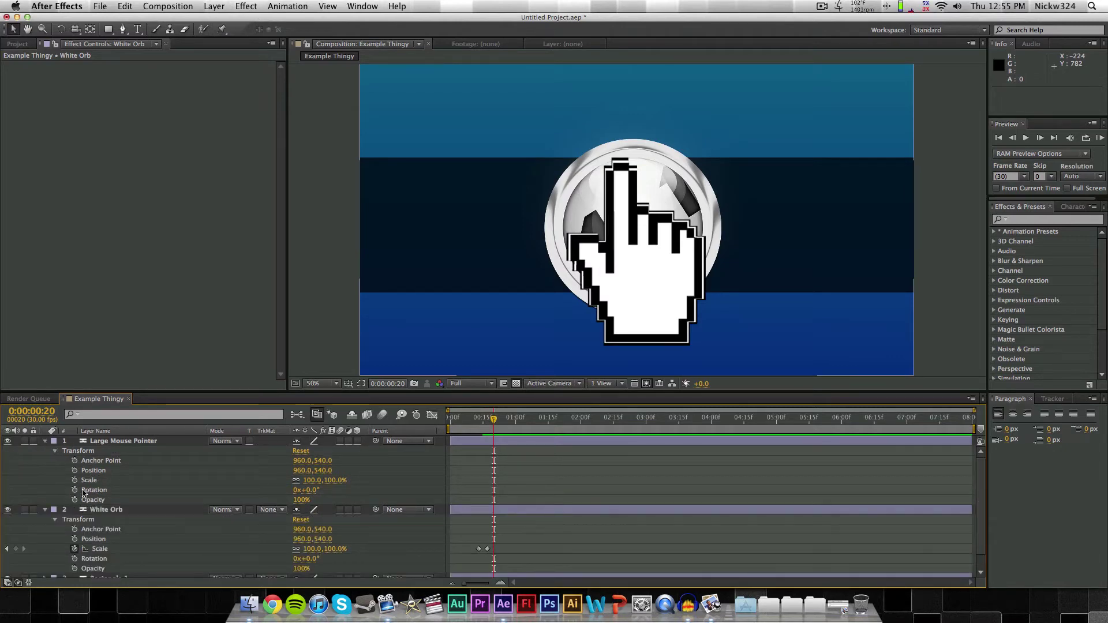
left_click(357, 441)
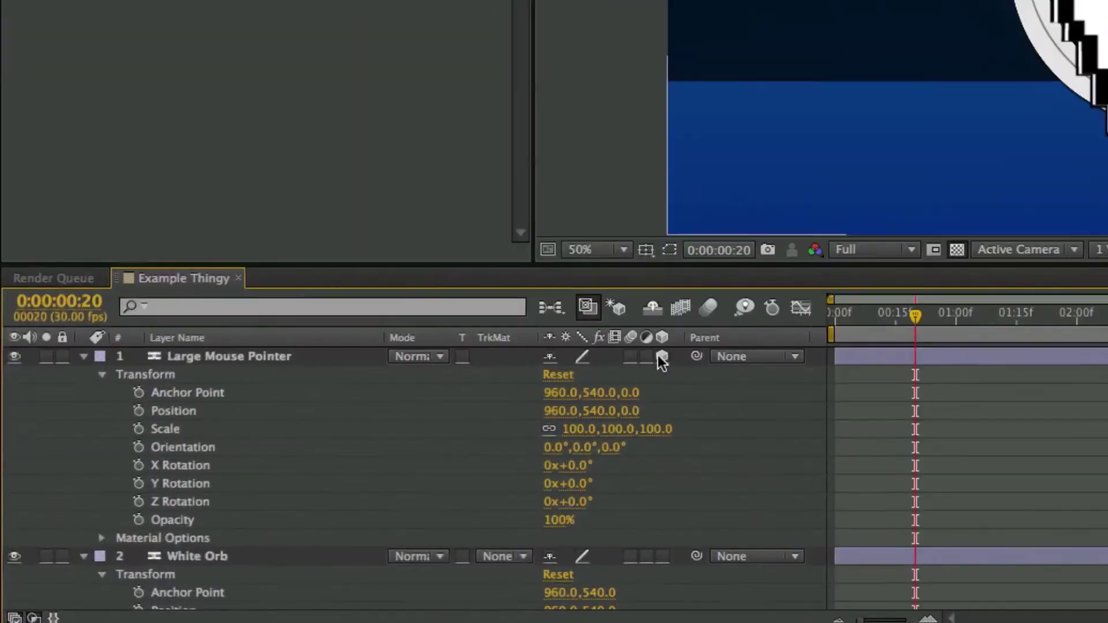
left_click(855, 173)
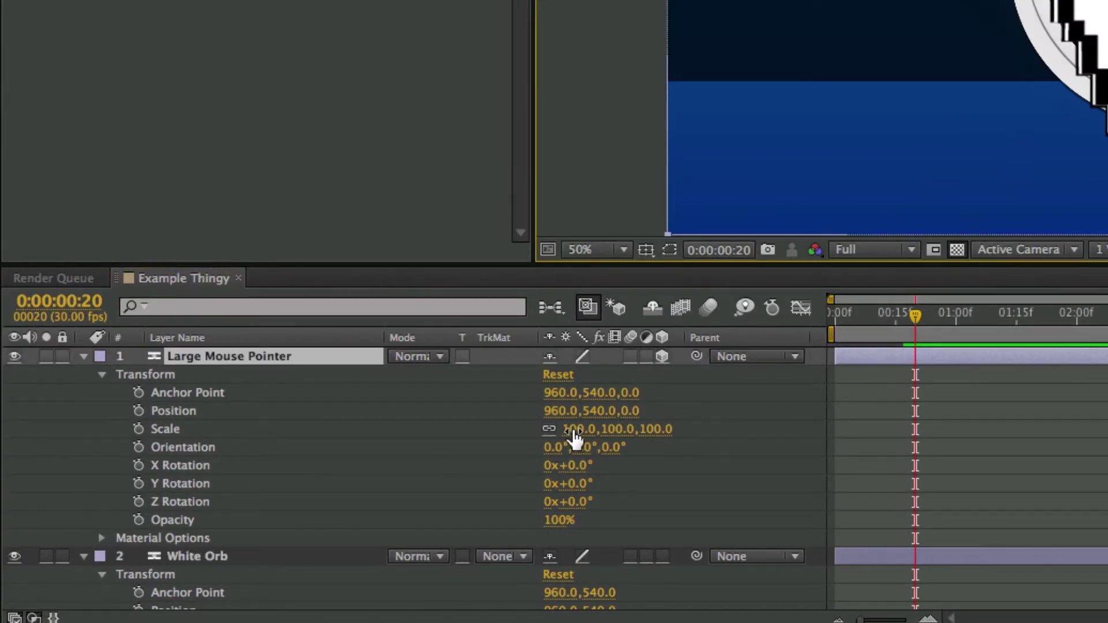
- Shrink the hand pointer, drop it below the frame at 1058, 1262, 0, and key its Position
left_click_drag(580, 429, 548, 431)
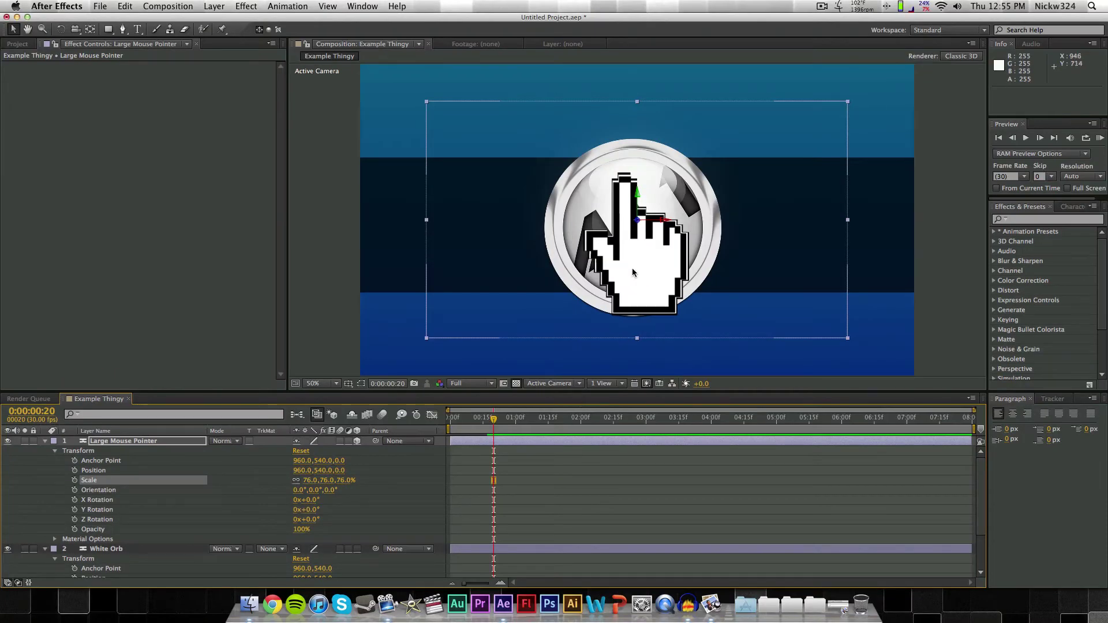
left_click_drag(623, 250, 656, 453)
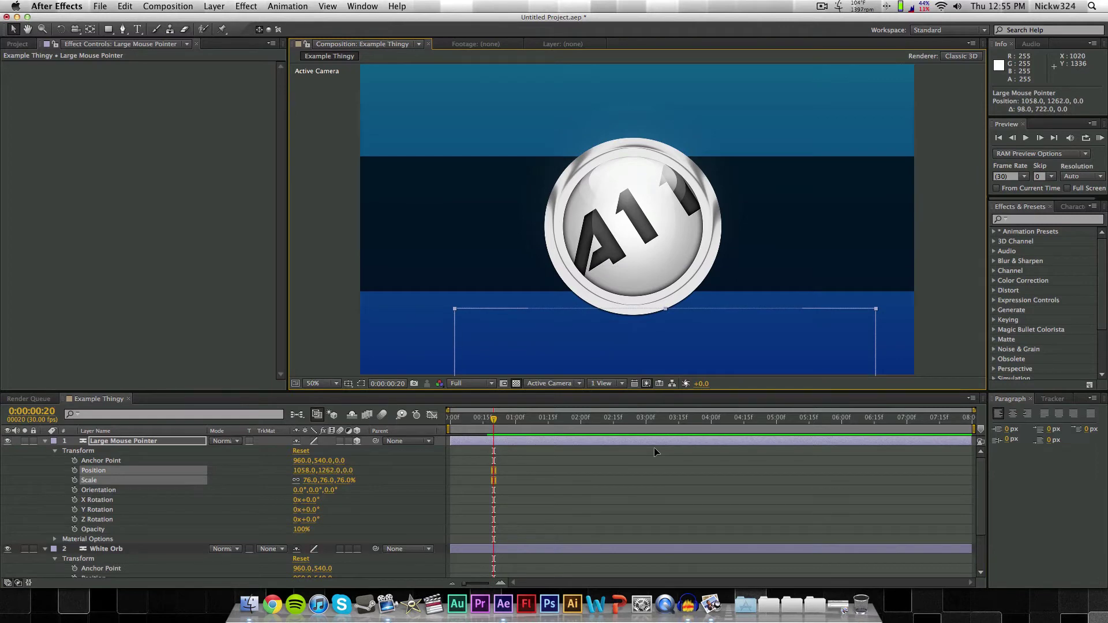
left_click(75, 471)
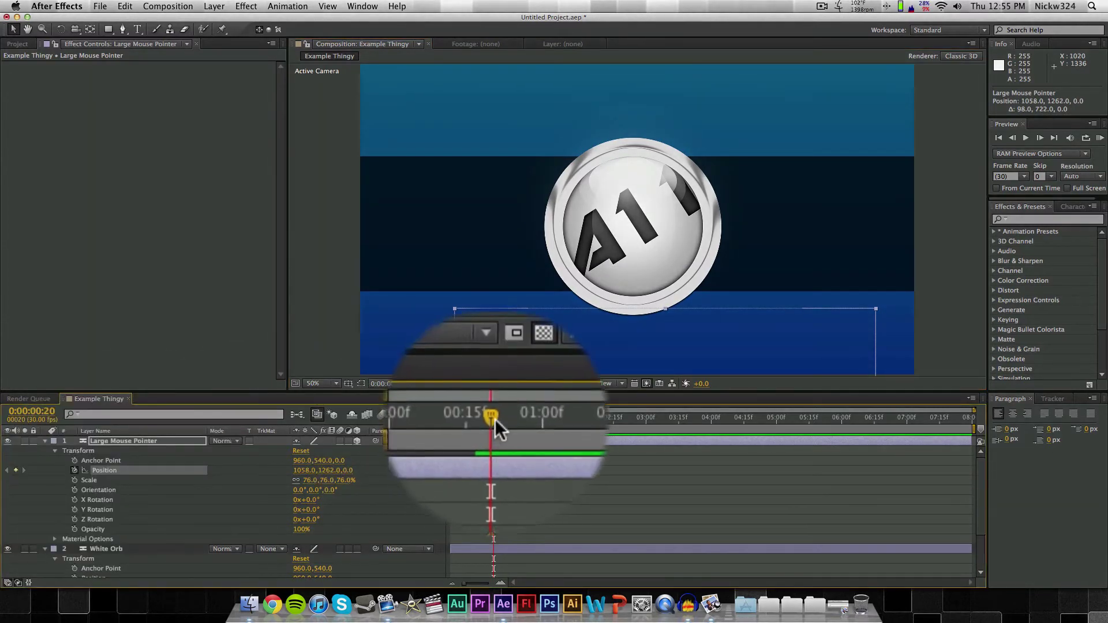
- At frame 26, raise the hand onto the orb at 961, 552, -5
left_click_drag(496, 419, 506, 417)
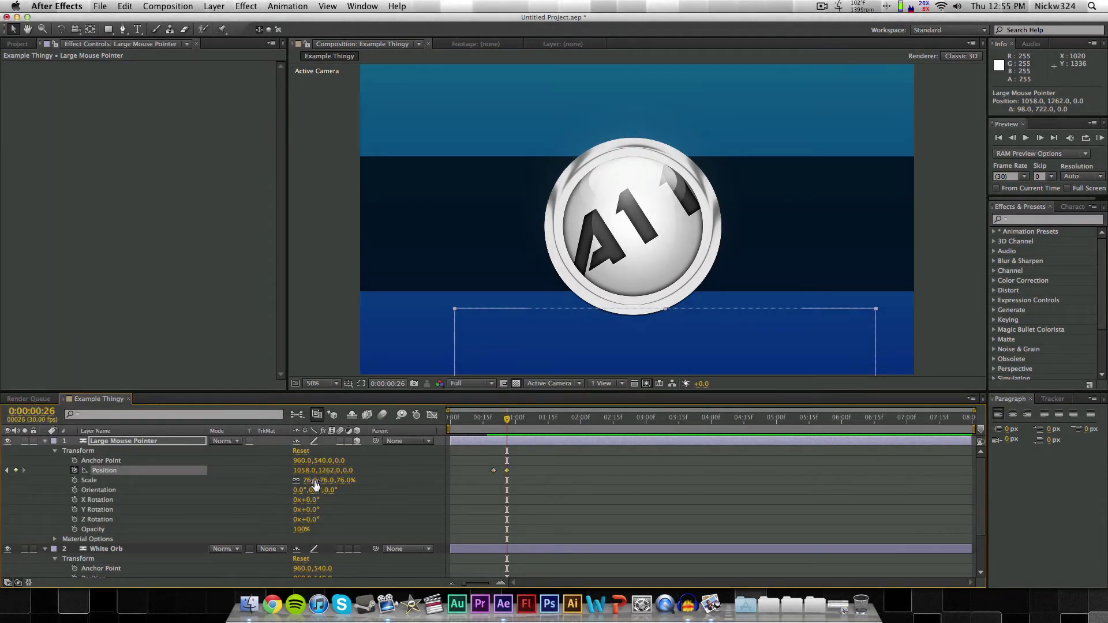
left_click_drag(314, 480, 430, 483)
key("super+z")
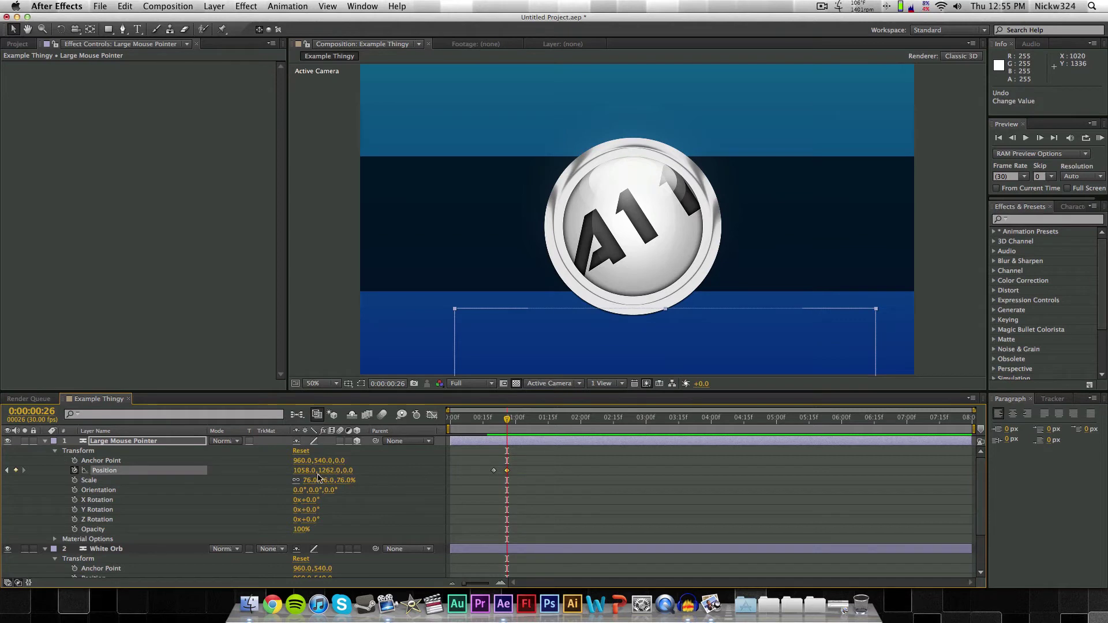
left_click_drag(324, 471, 267, 471)
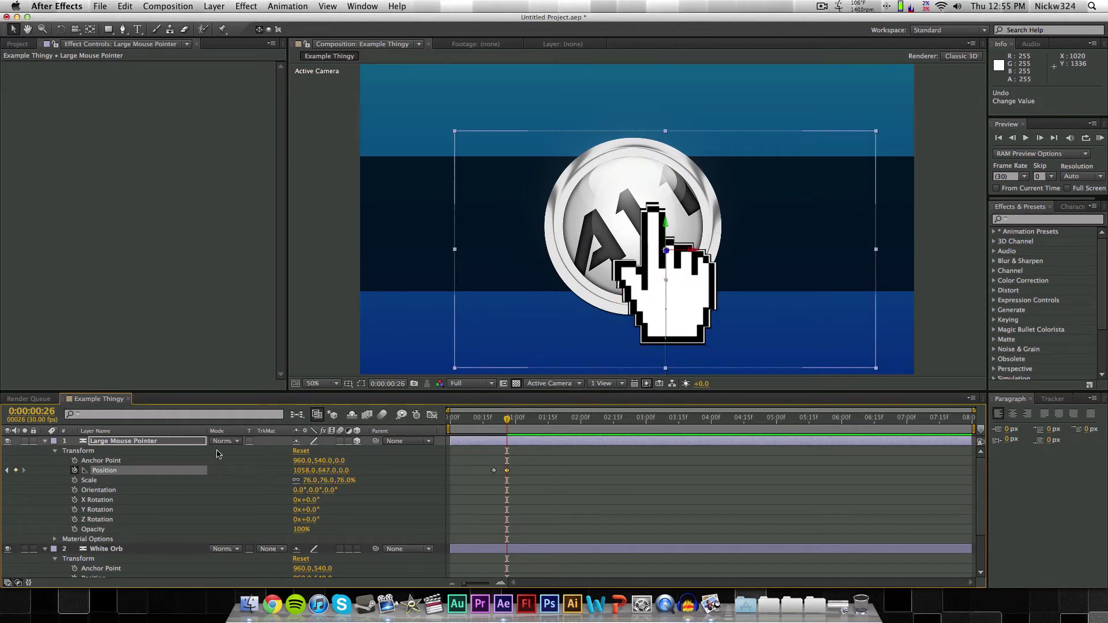
left_click_drag(346, 470, 248, 474)
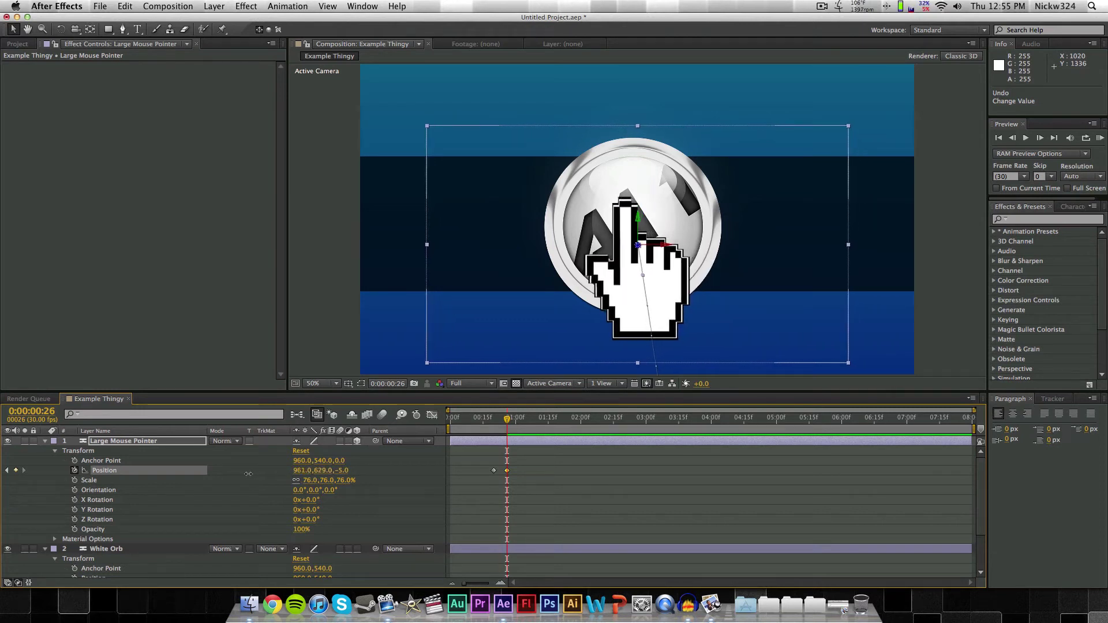
left_click_drag(319, 472, 276, 472)
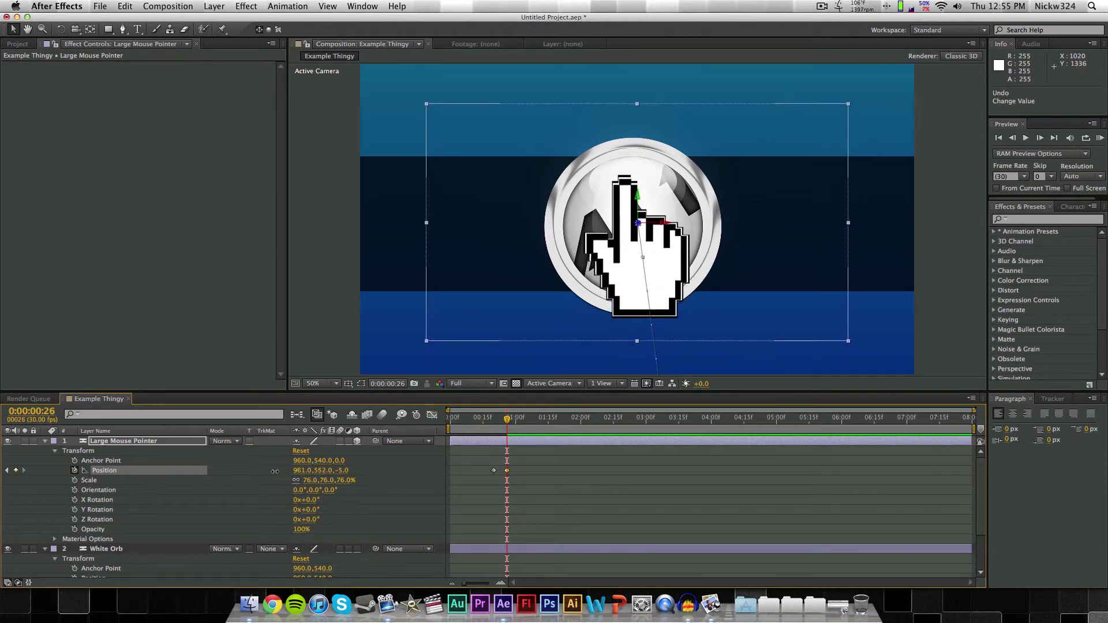
left_click_drag(489, 430, 516, 431)
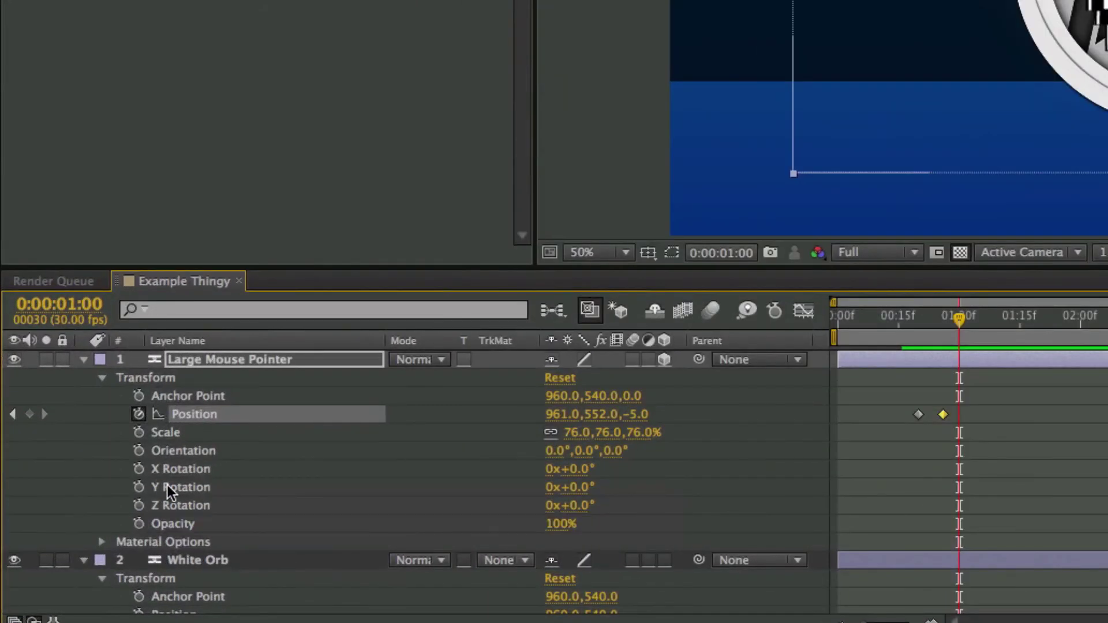
- Set a 0° X Rotation keyframe on the hand pointer at 0:00:00:29
left_click(950, 327)
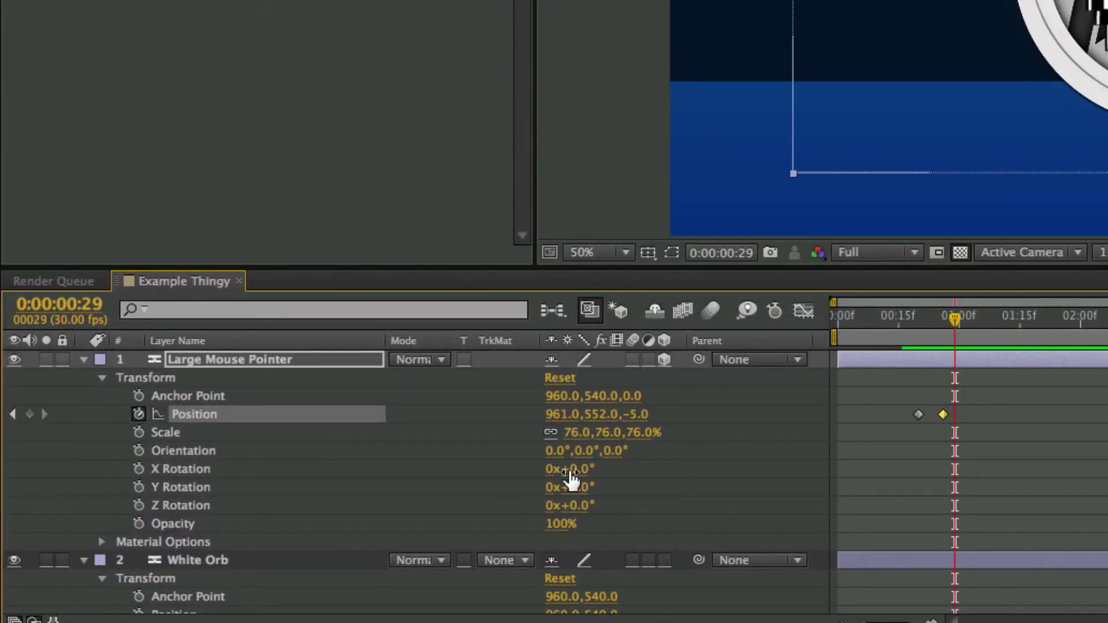
mouse_move(569, 469)
left_mouse_down()
mouse_move(597, 470)
mouse_move(549, 470)
left_mouse_up()
key("ctrl+z")
left_click(134, 470)
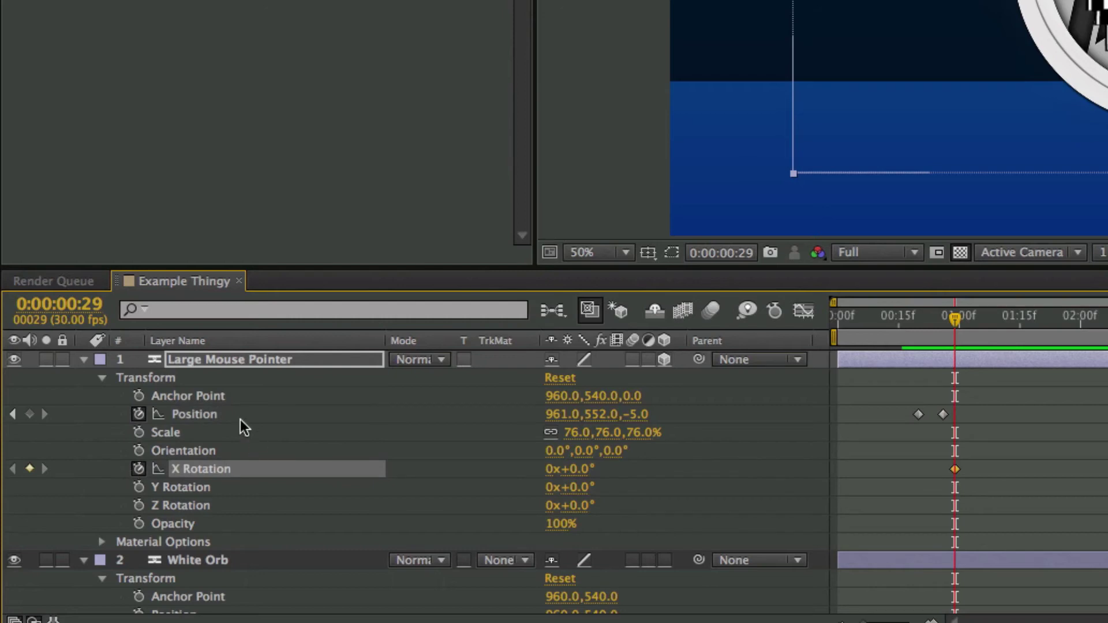
- Key X Rotation to -21° at 0:00:01:04 and back to 0° at 0:00:01:05, then preview
left_click_drag(953, 321, 973, 321)
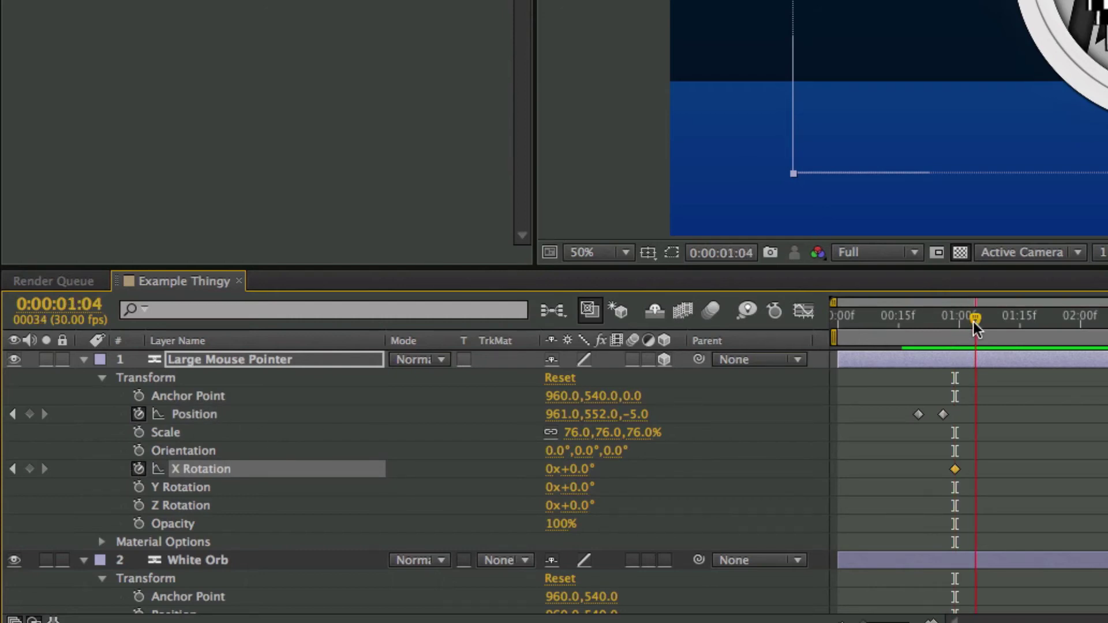
left_click_drag(571, 470, 603, 472)
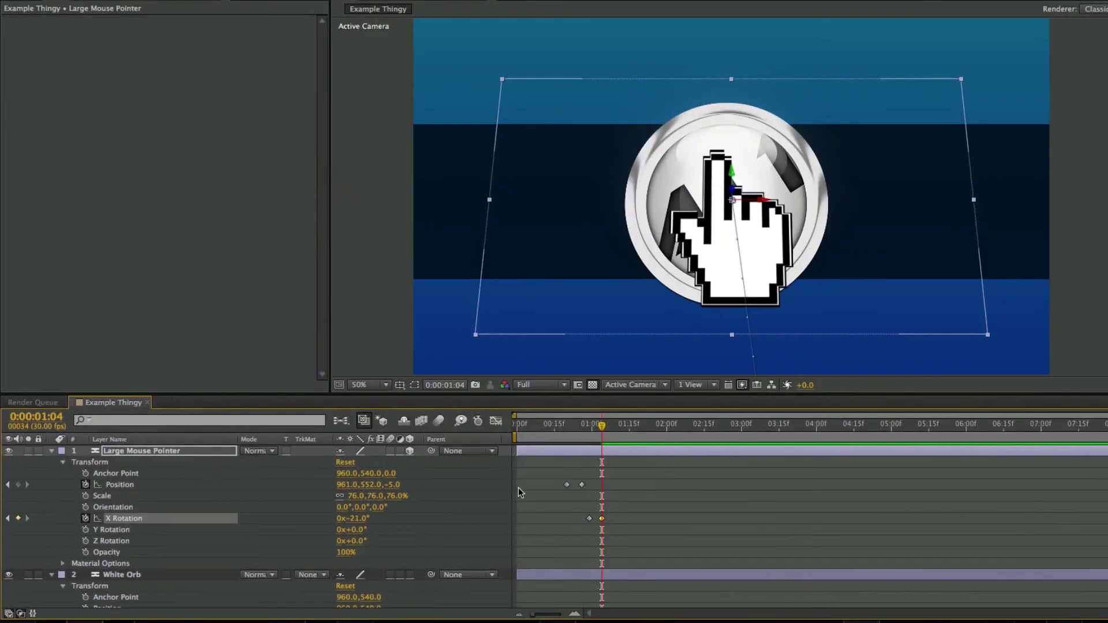
left_click_drag(568, 424, 605, 434)
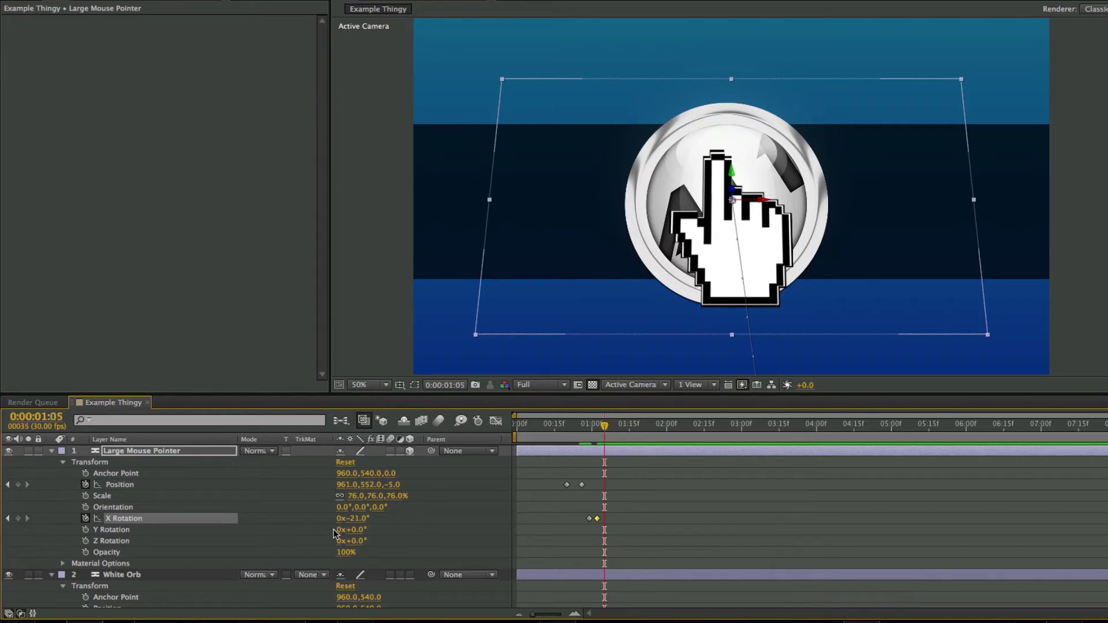
left_click(358, 518)
type("0")
key("Return")
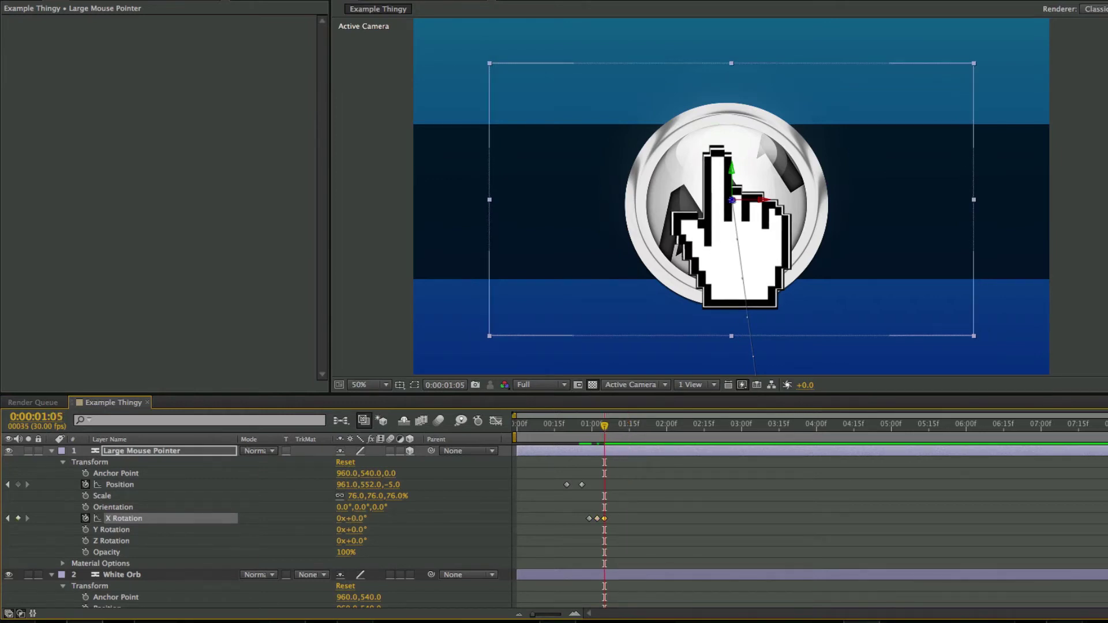
key("space")
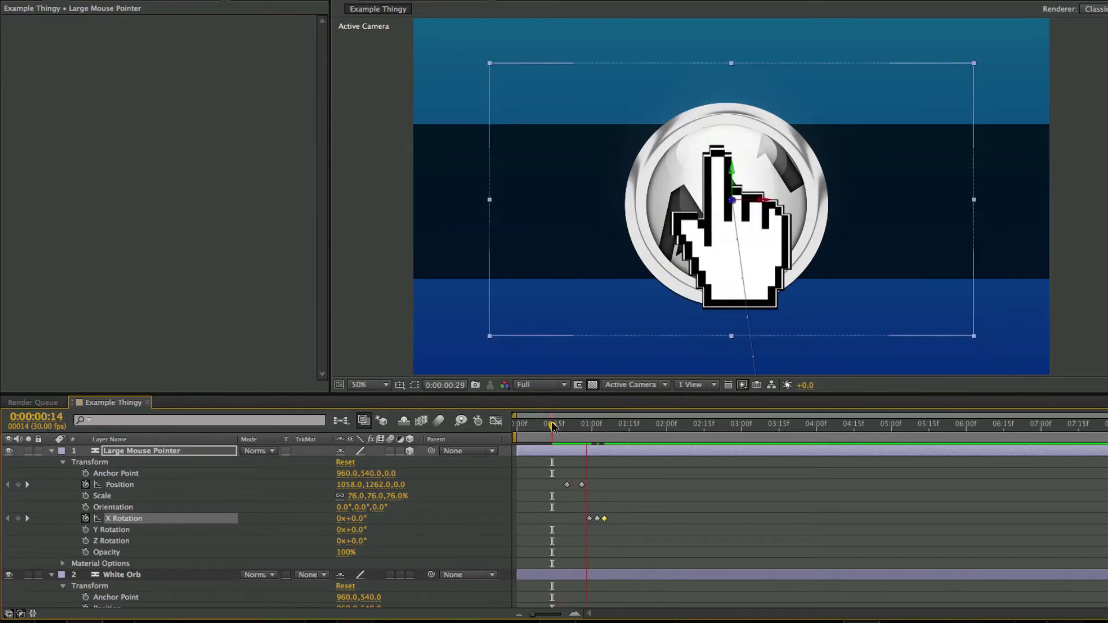
left_click_drag(552, 426, 497, 424)
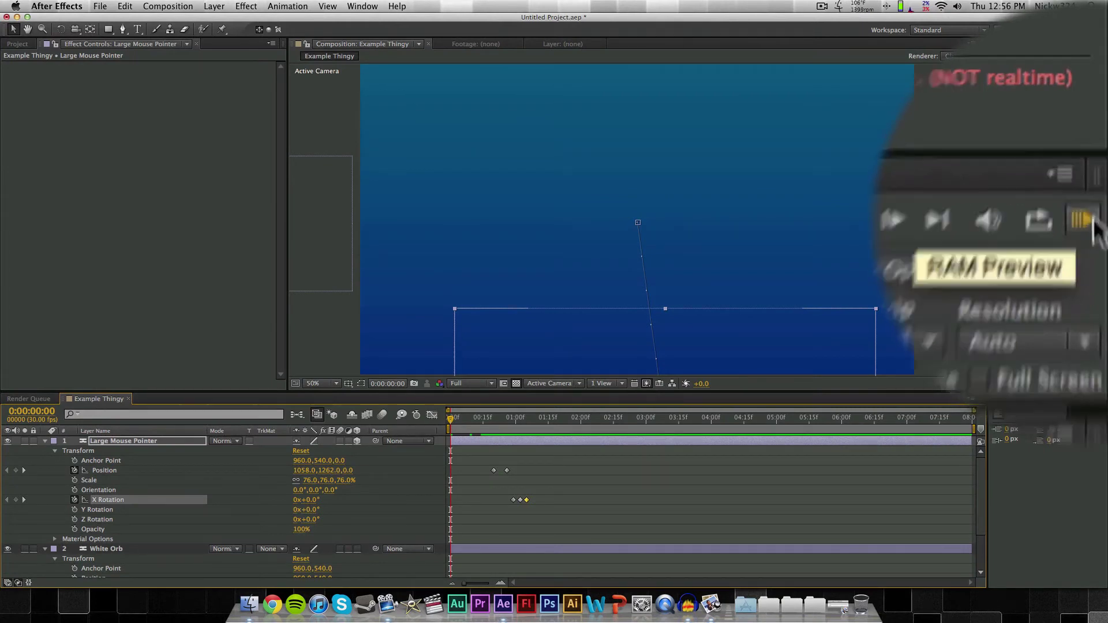
left_click(1100, 139)
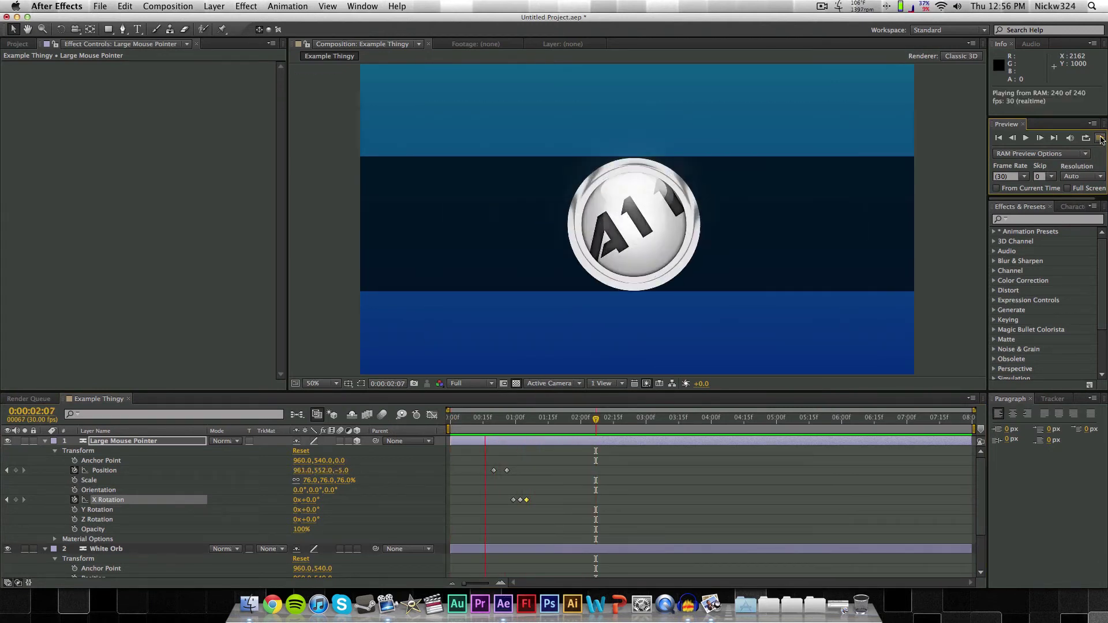
left_click(1100, 139)
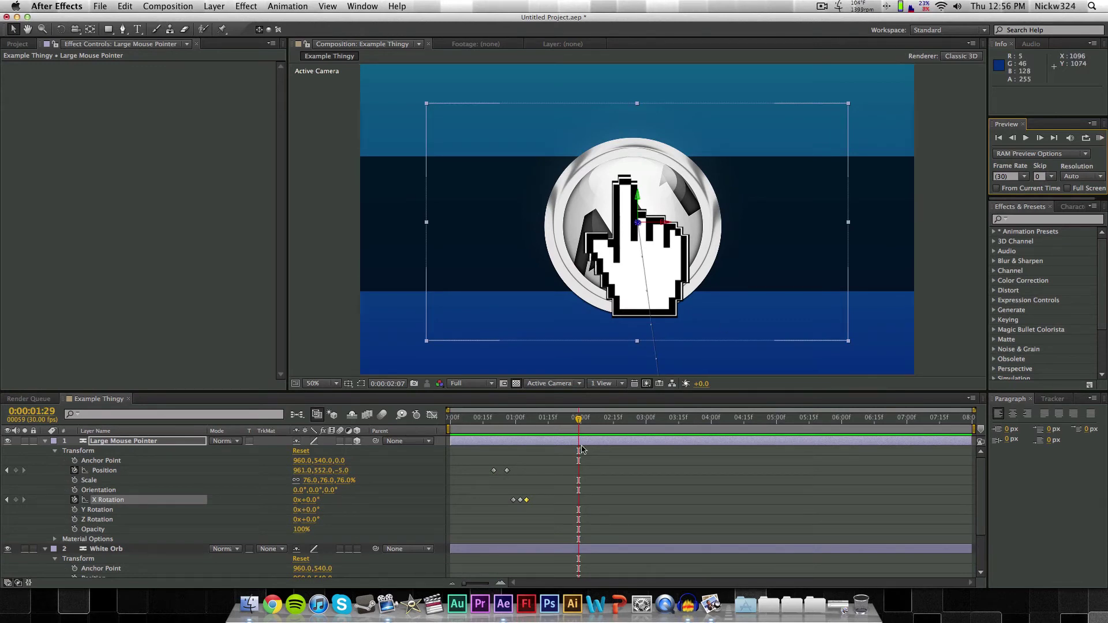
left_click(533, 481)
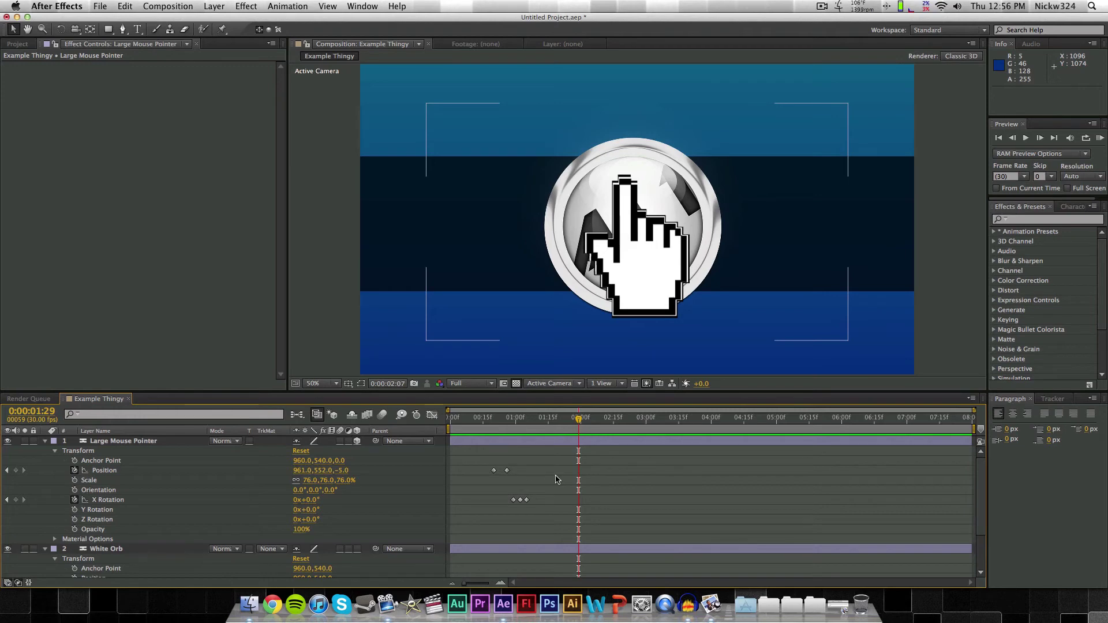
- Apply Easy Ease from the Keyframe Assistant menu to the pointer's first Position keyframe
left_click(494, 470)
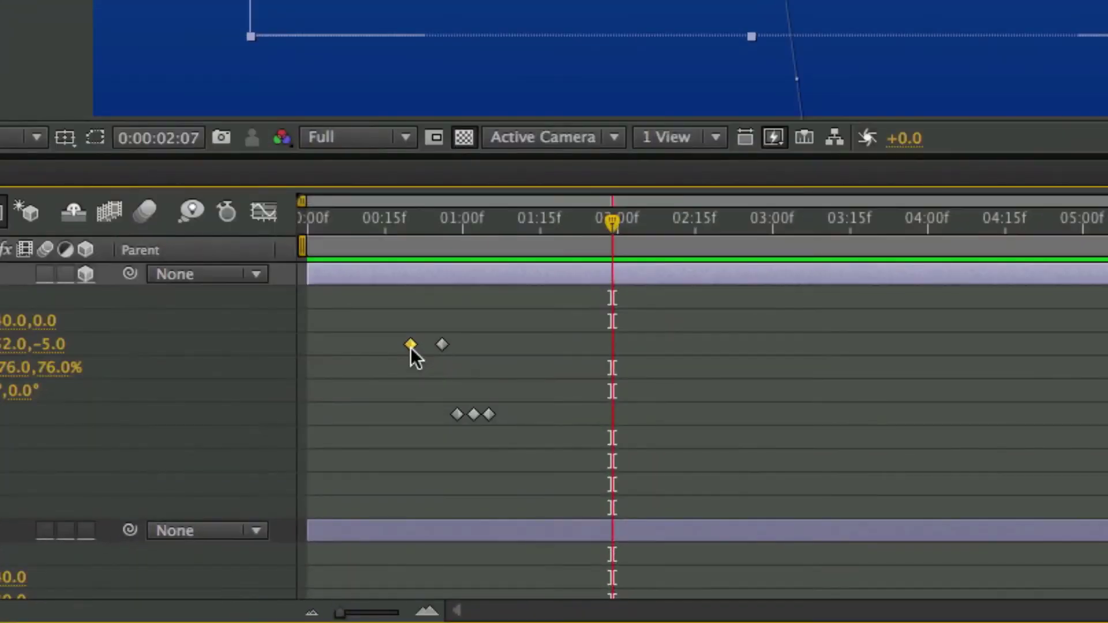
right_click(494, 470)
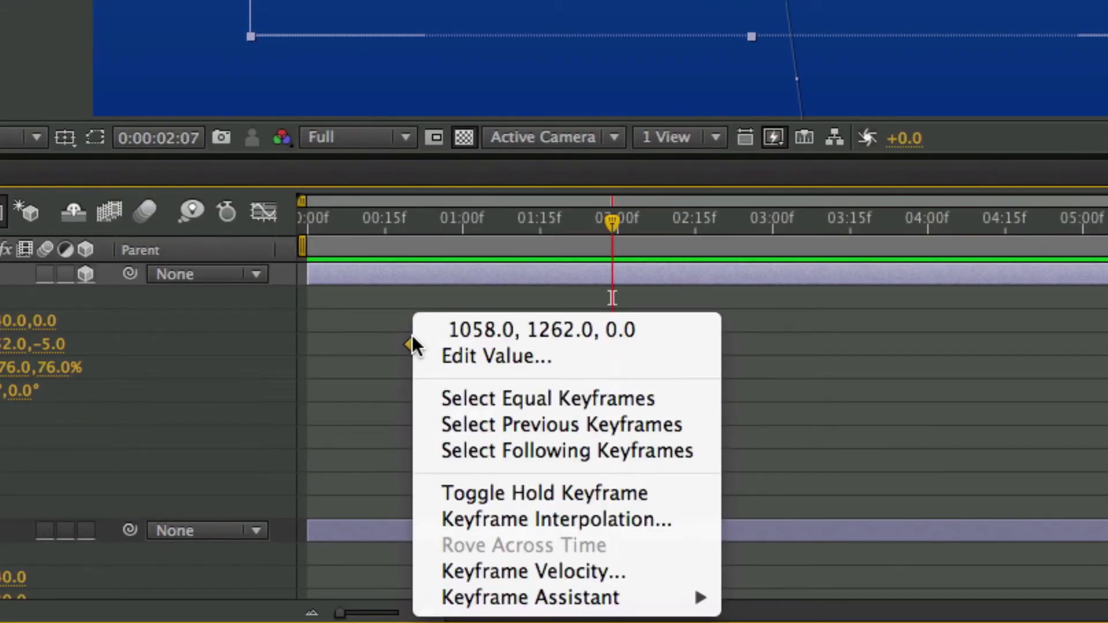
mouse_move(522, 605)
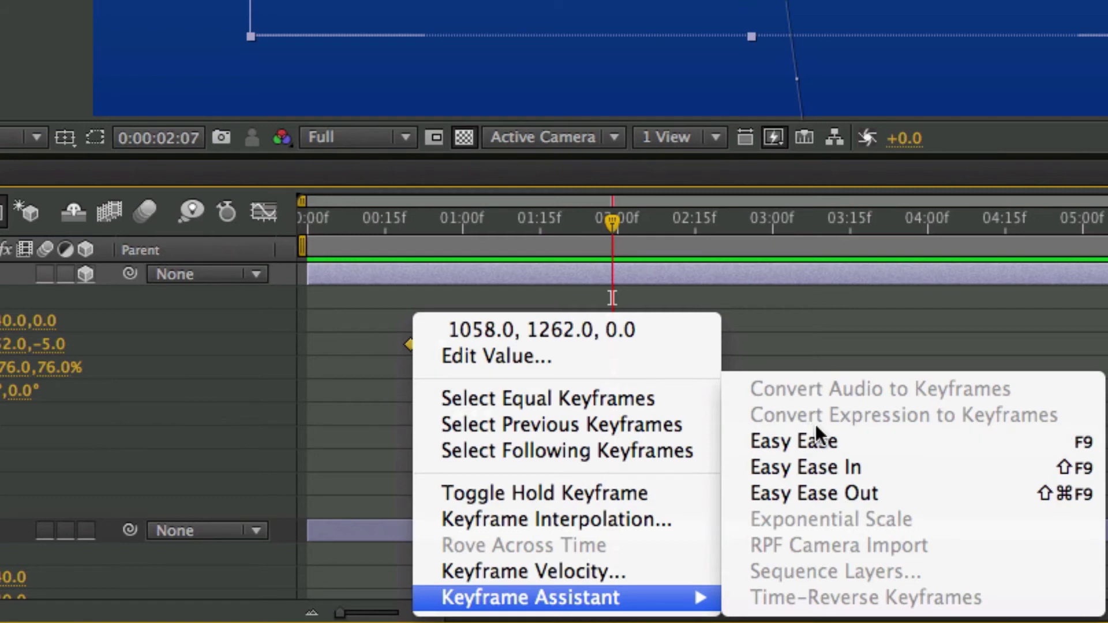
left_click(606, 226)
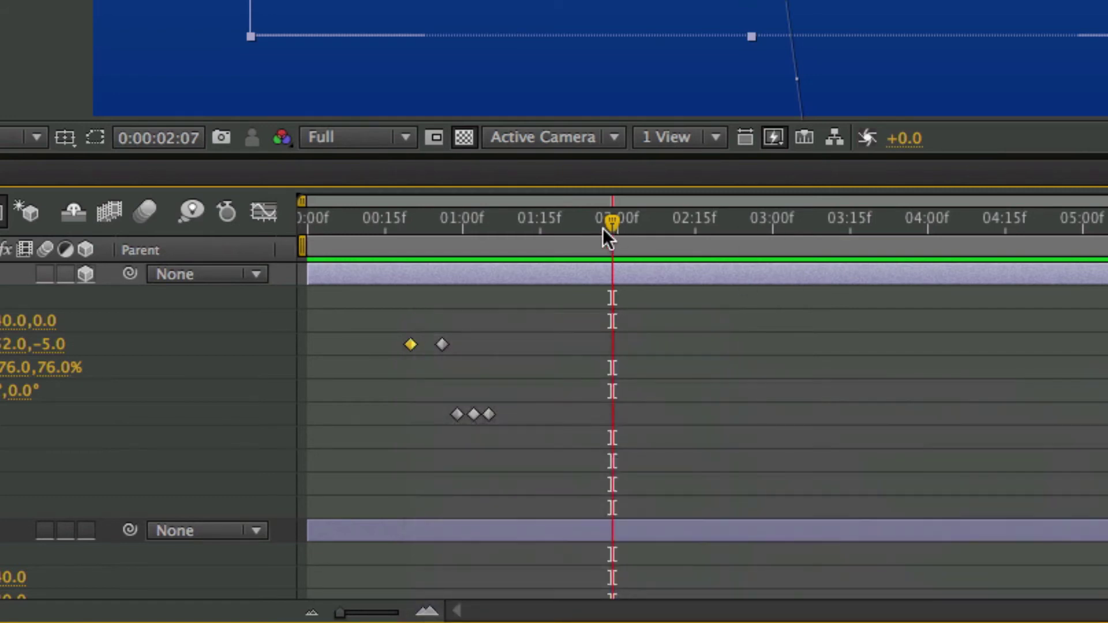
left_click_drag(611, 223, 358, 222)
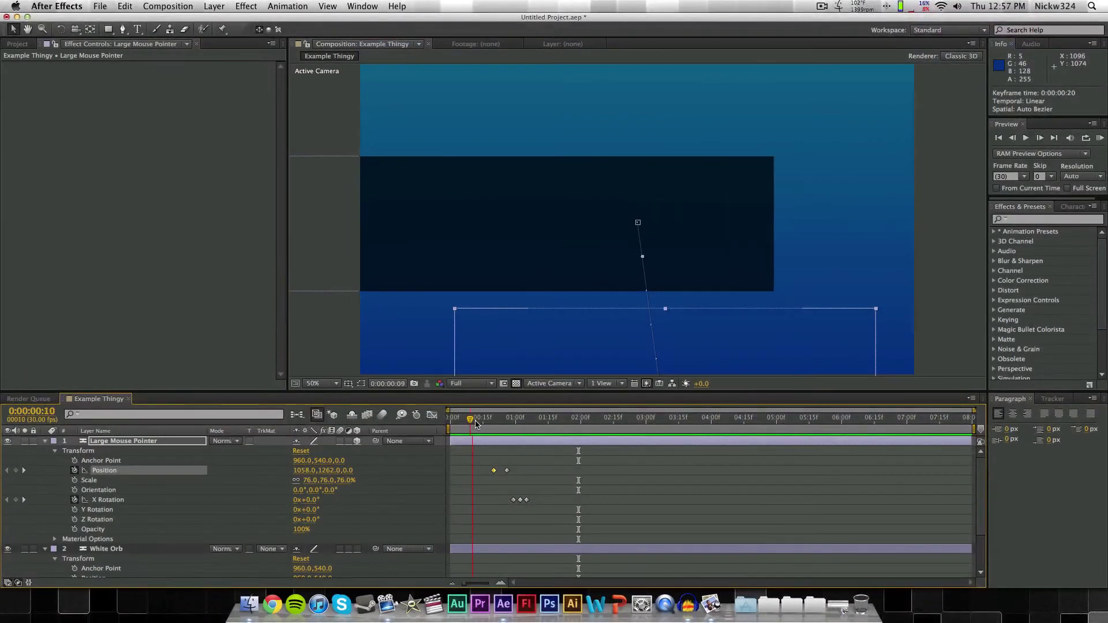
mouse_move(476, 424)
left_mouse_down()
mouse_move(516, 425)
mouse_move(474, 424)
mouse_move(508, 424)
mouse_move(494, 423)
left_mouse_up()
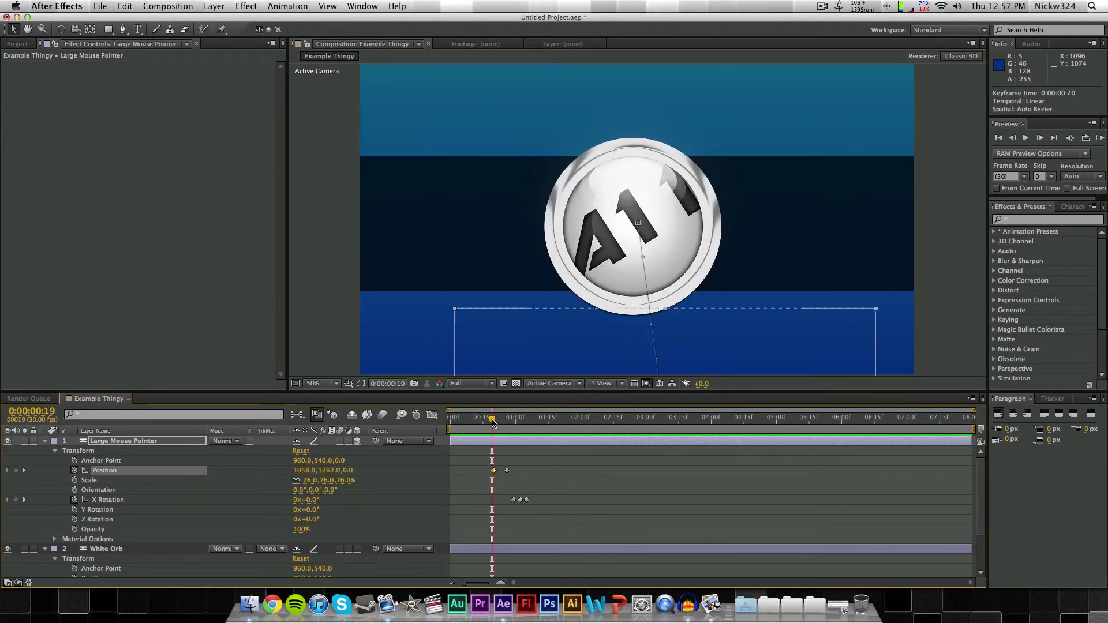
double_click(494, 471)
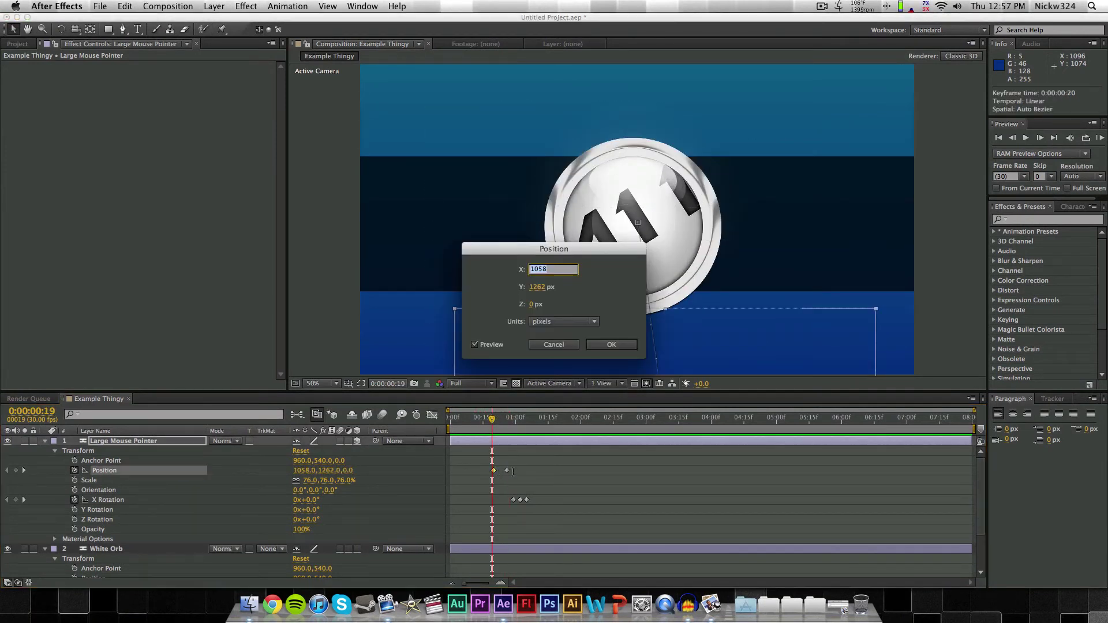
left_click(553, 347)
right_click(493, 470)
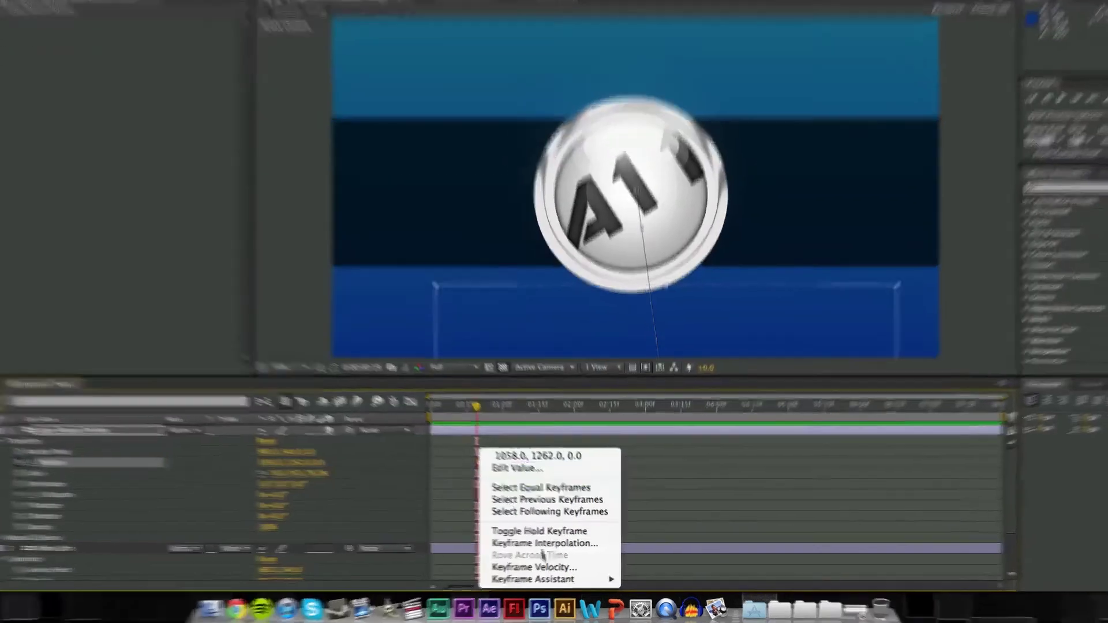
mouse_move(548, 577)
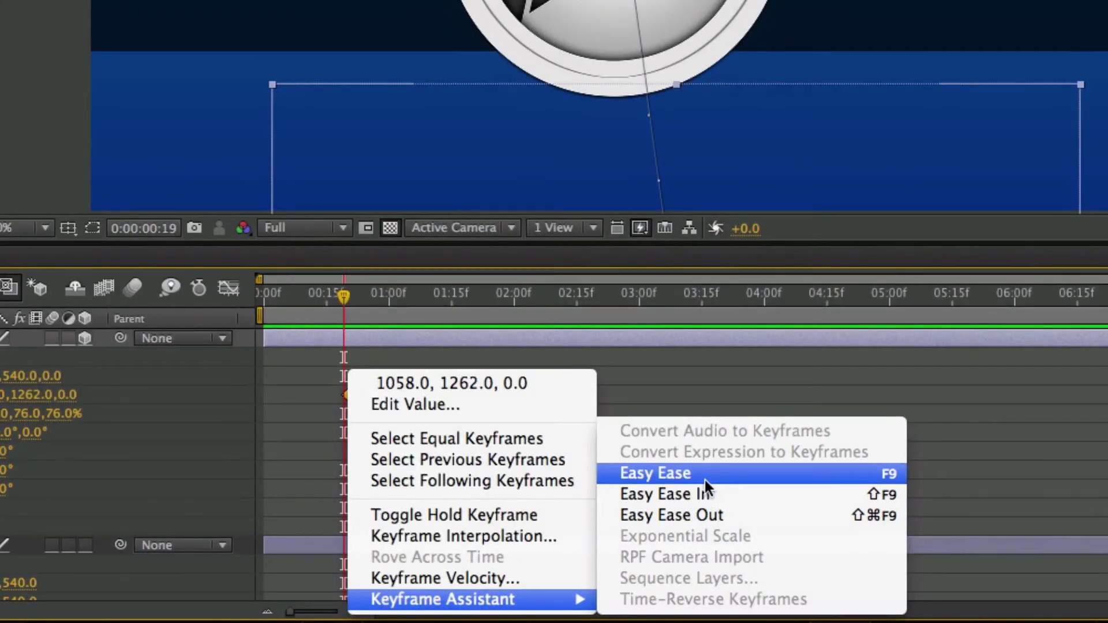
left_click(705, 480)
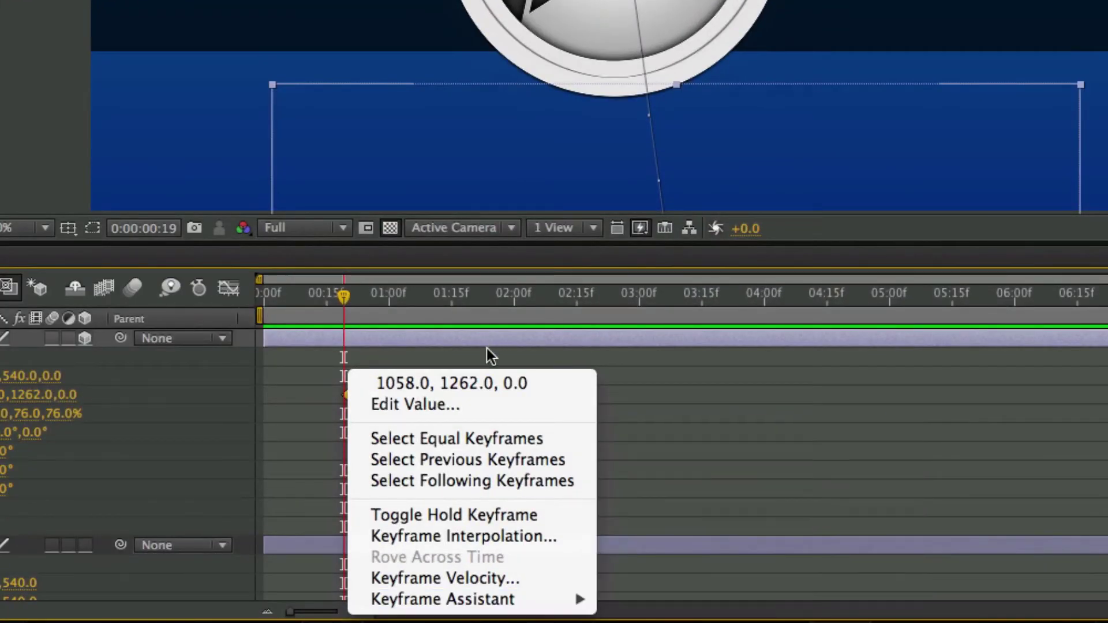
- Marquee-select all the pointer's keyframes, ease them with F9, and RAM preview the result
left_click_drag(295, 367, 473, 491)
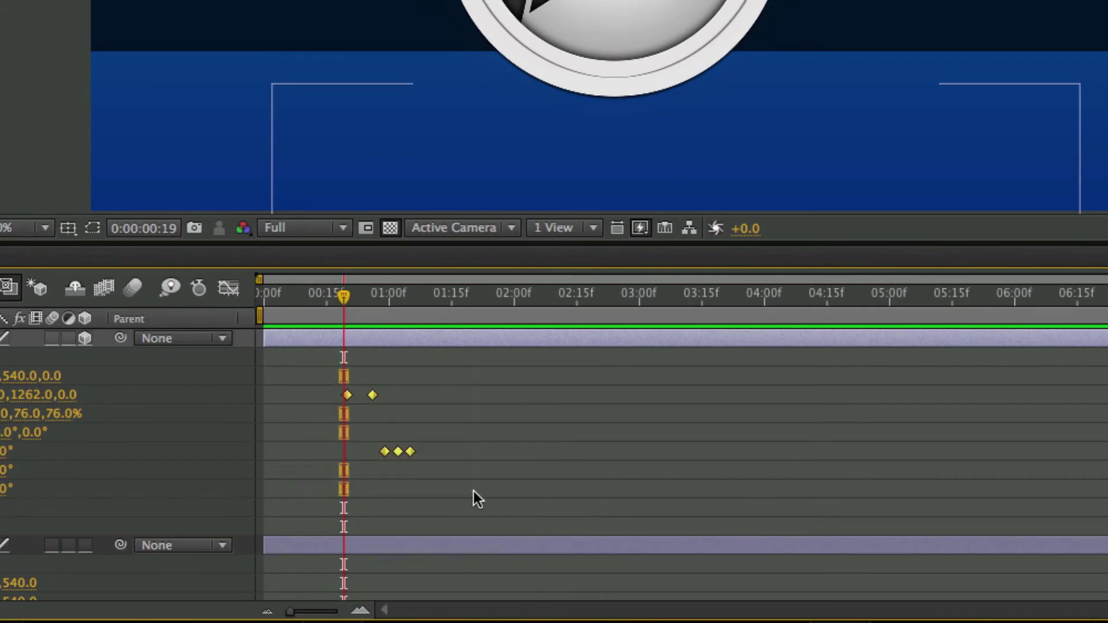
key("F9")
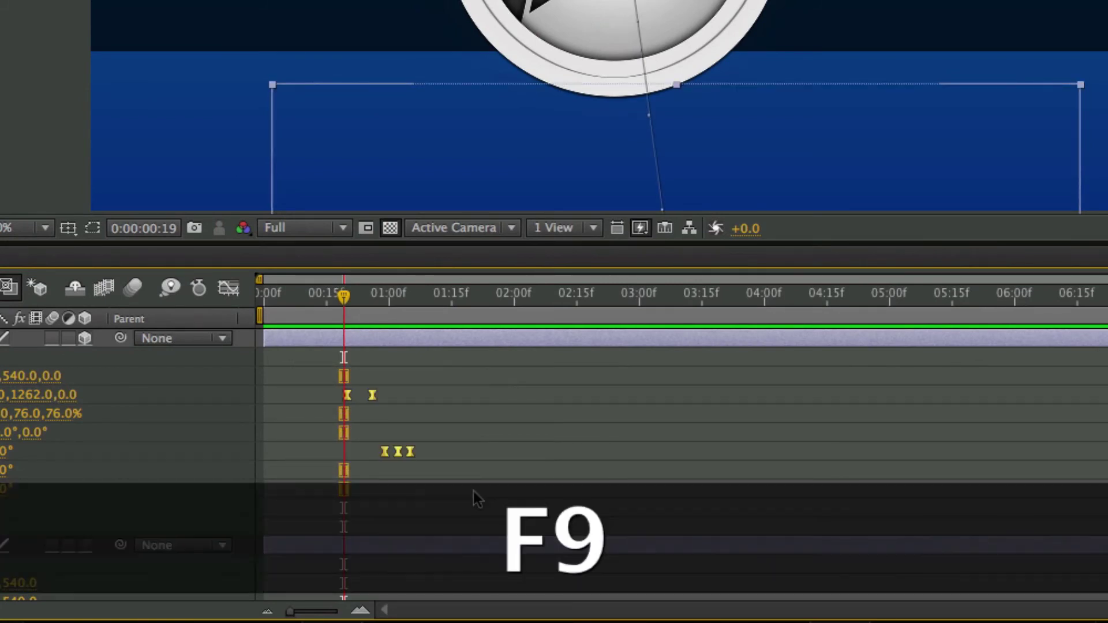
left_click(372, 396)
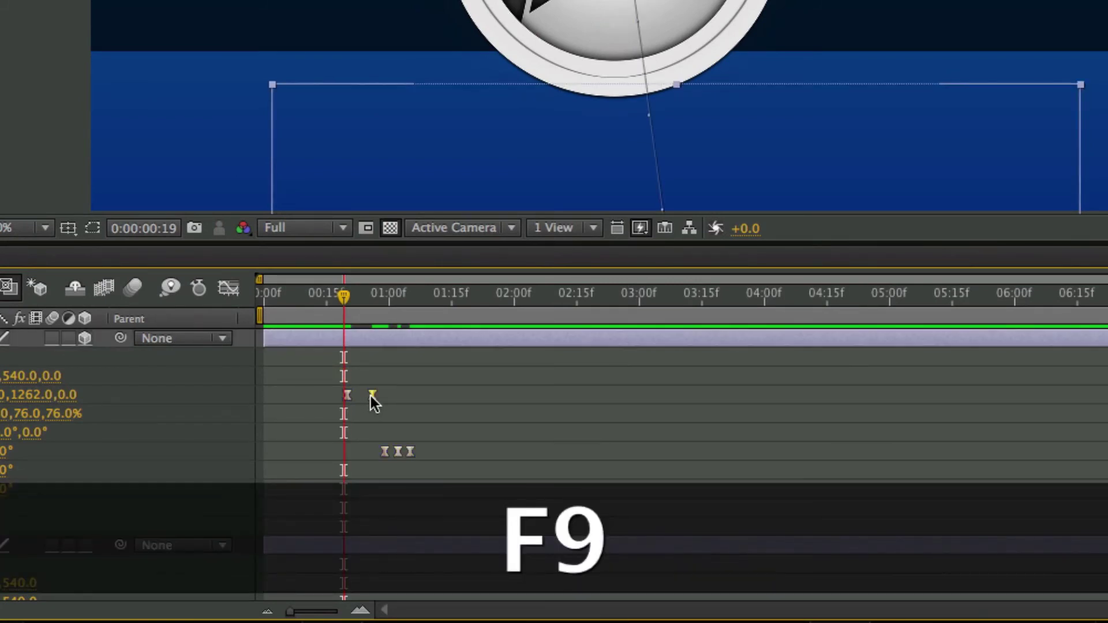
left_click(383, 396)
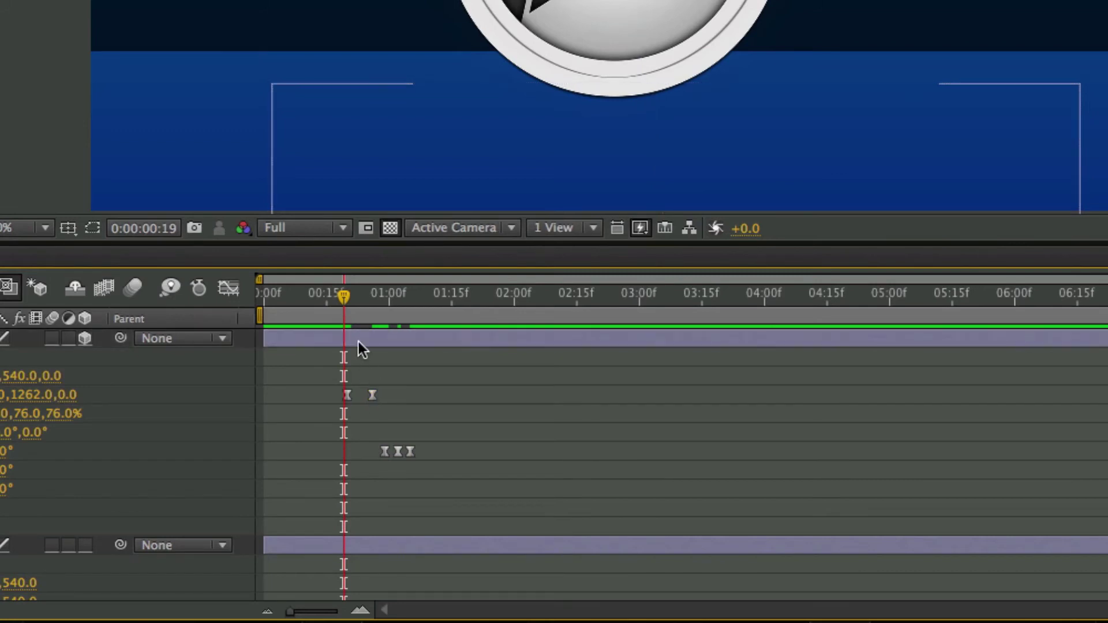
left_click(341, 319)
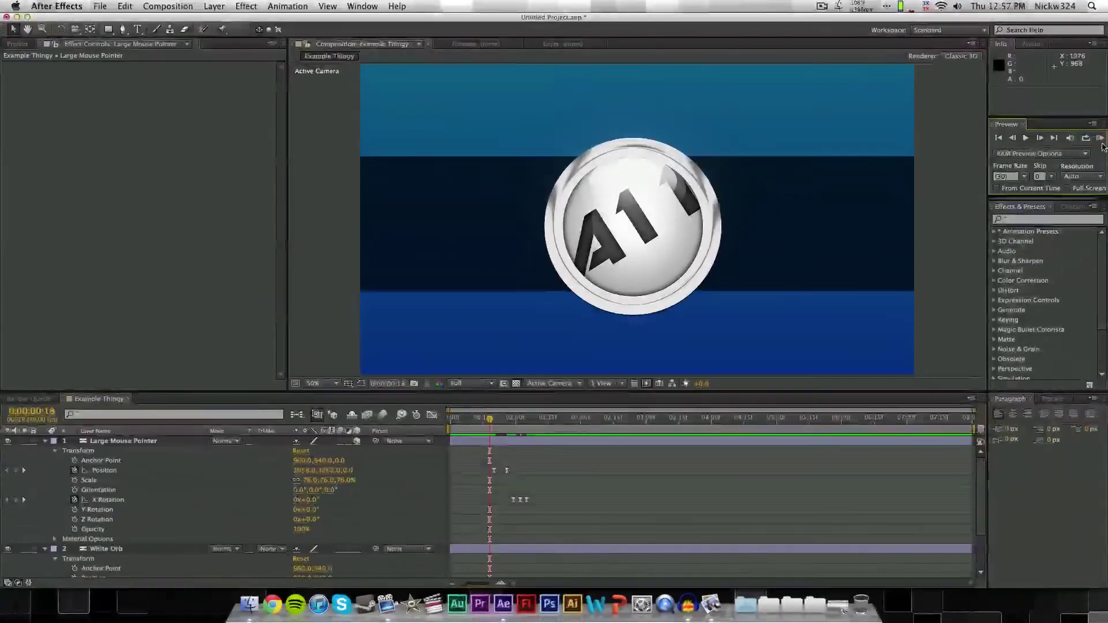
left_click(1100, 138)
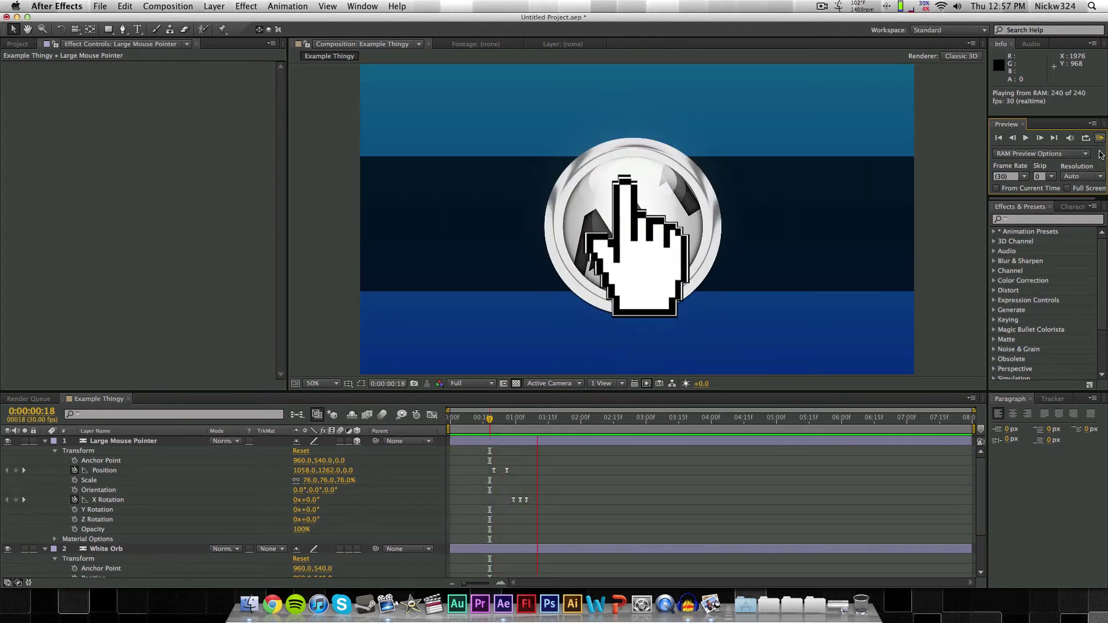
left_click(658, 222)
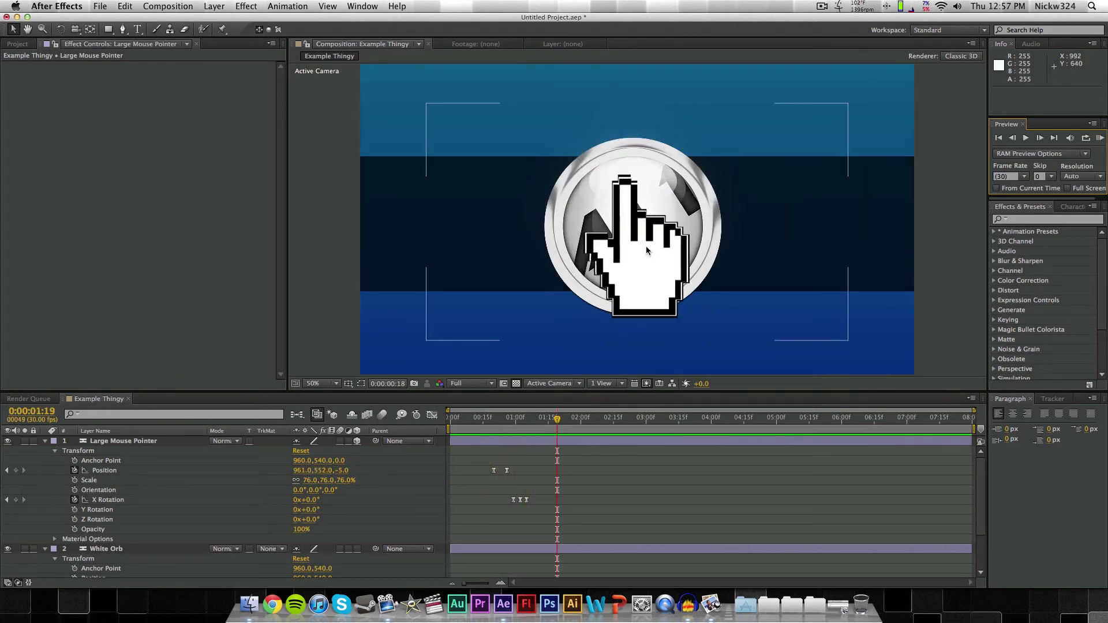
- Apply Easy Ease to the White Orb's two Scale keyframes
left_click(45, 441)
left_click_drag(460, 472, 513, 506)
key("F9")
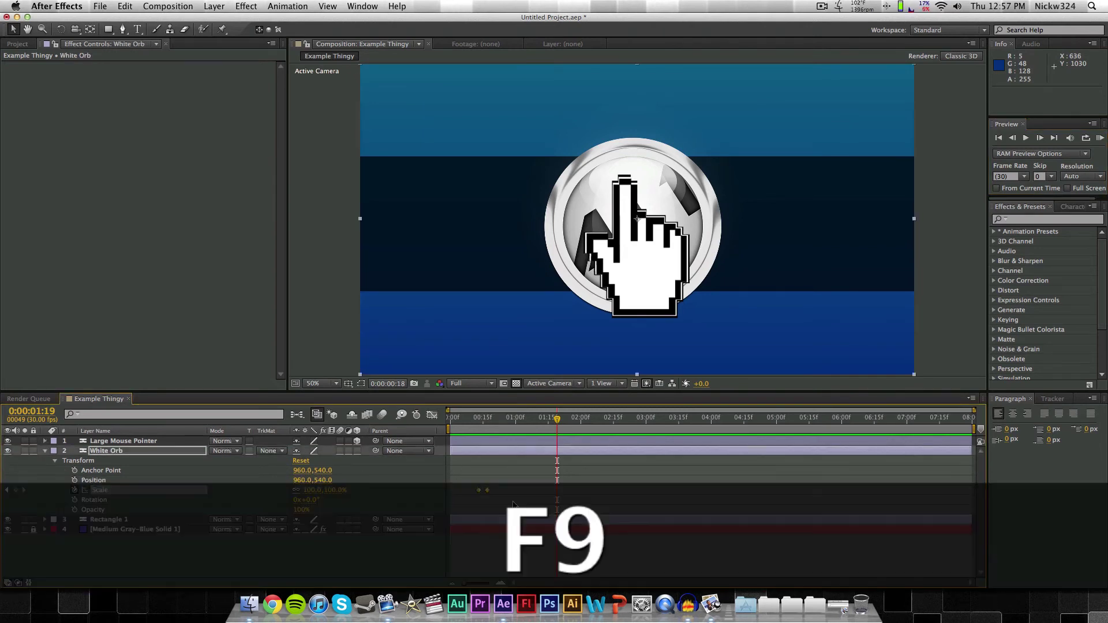
left_click(515, 498)
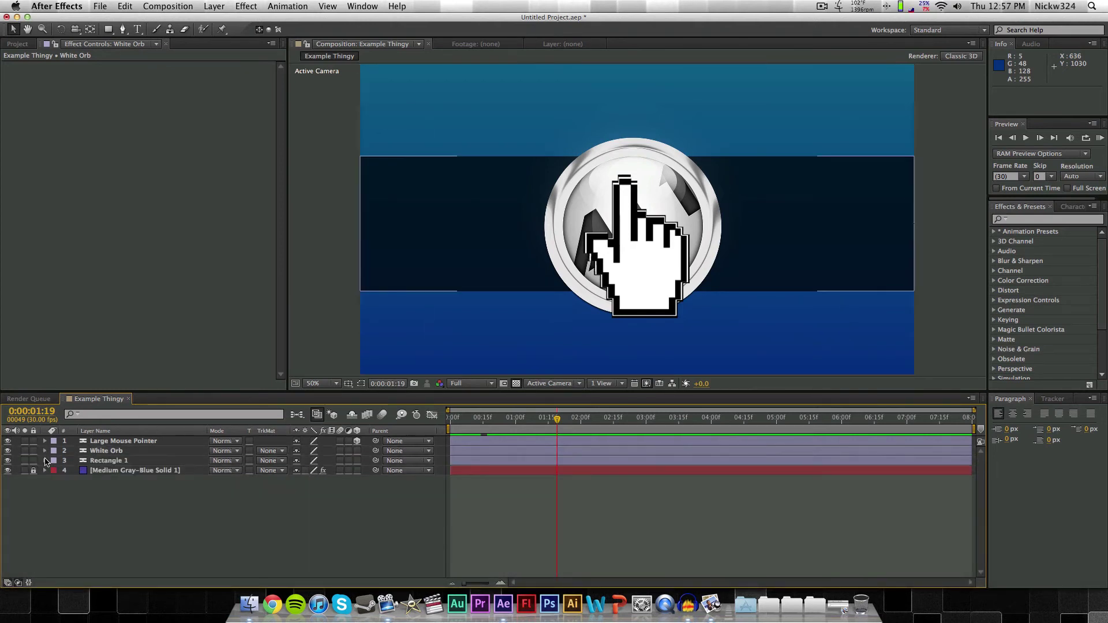
- Ease Rectangle 1's Position keyframes with F9 and start a RAM preview
left_click(45, 460)
left_click_drag(492, 490, 430, 524)
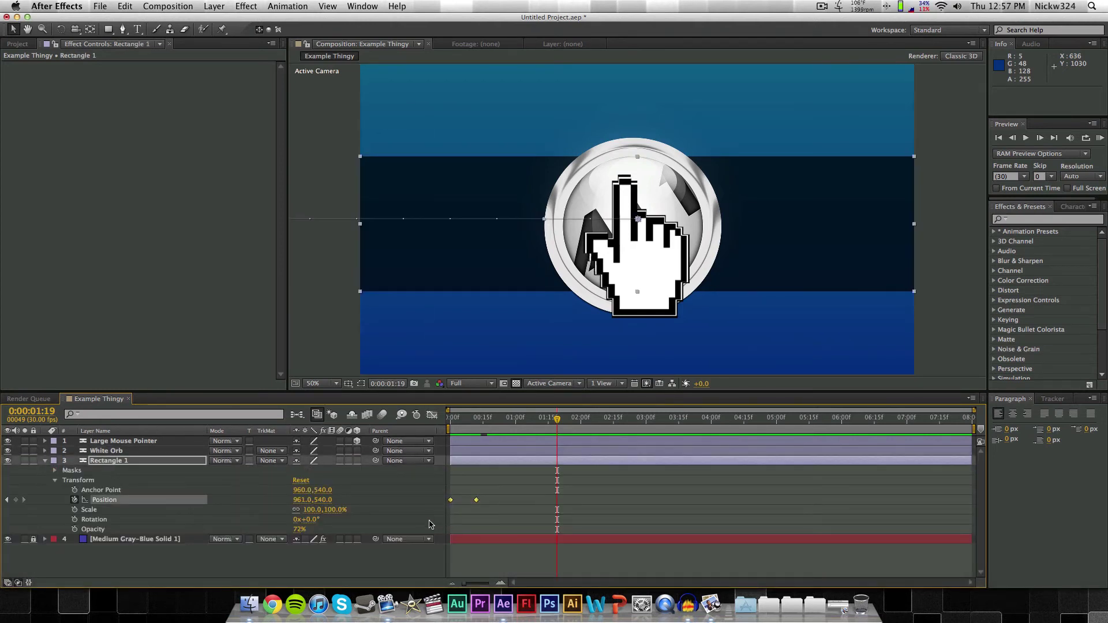
key("F9")
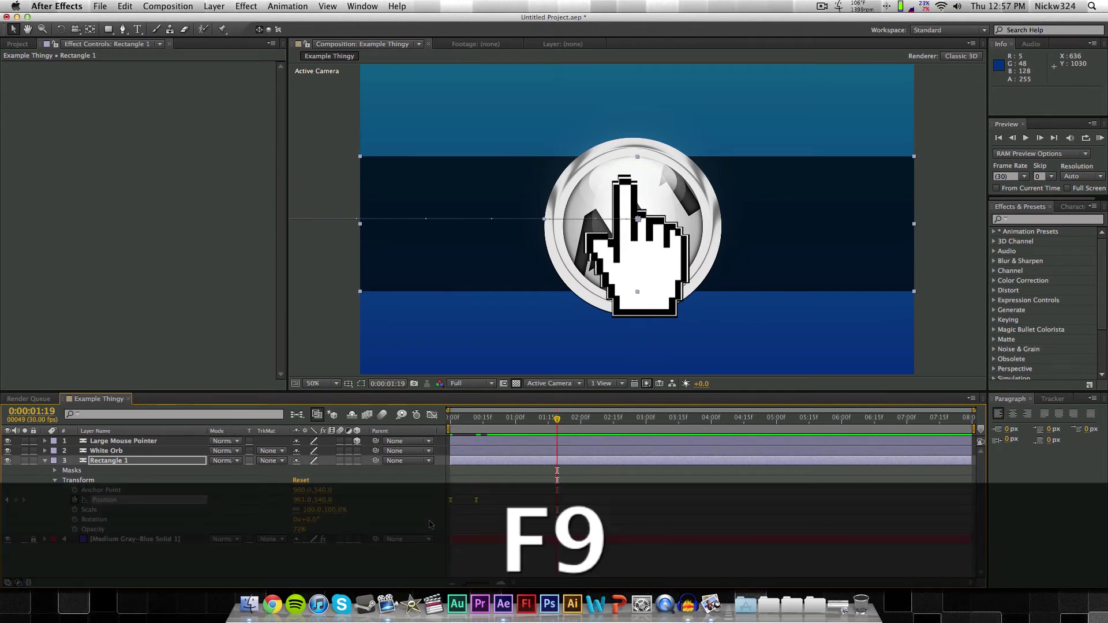
left_click(44, 460)
left_click(1101, 137)
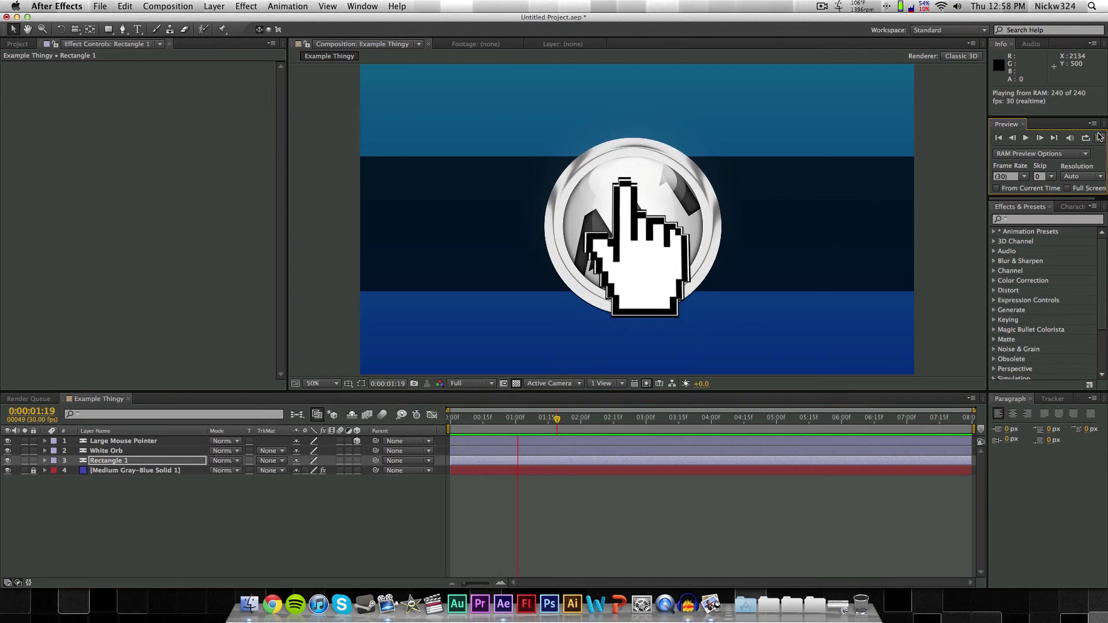
- Stop the preview and turn on the composition's Motion Blur master switch
key("space")
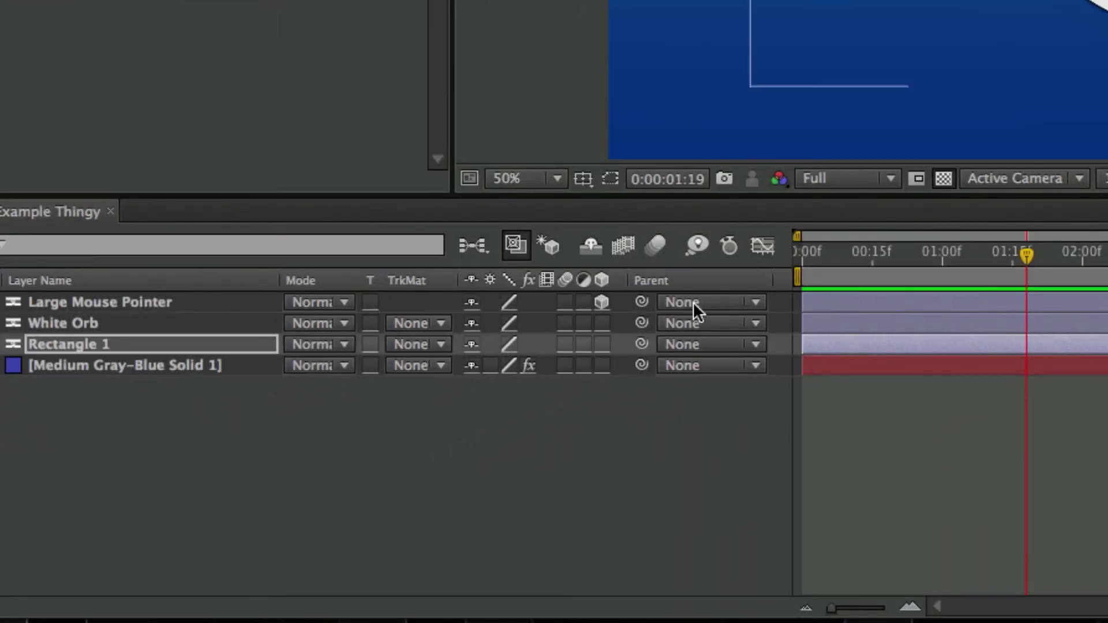
left_click(655, 242)
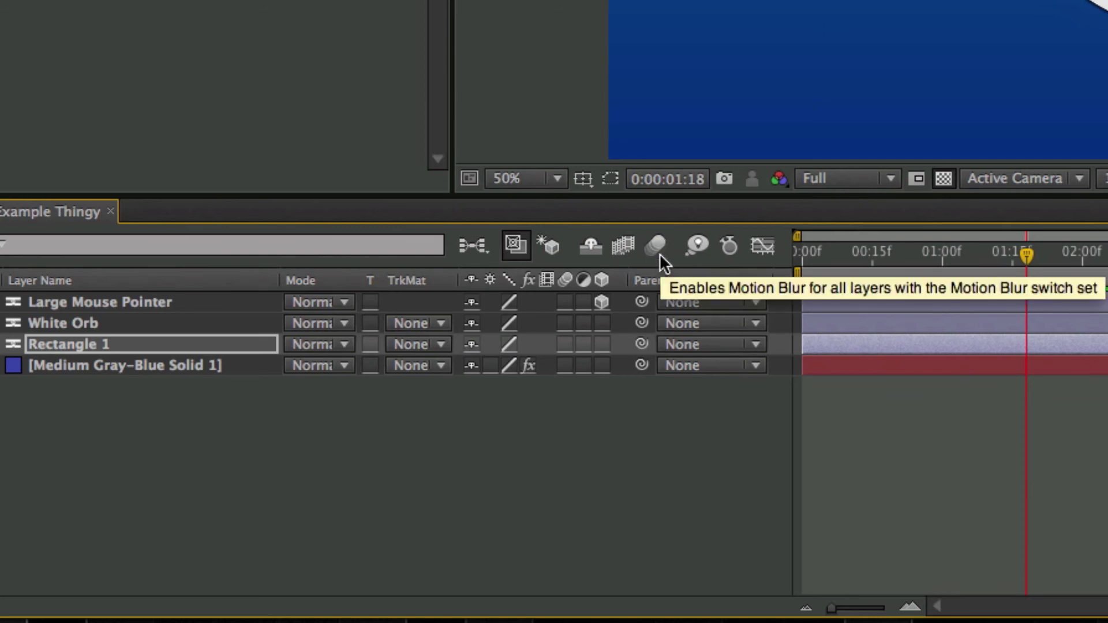
left_click(662, 252)
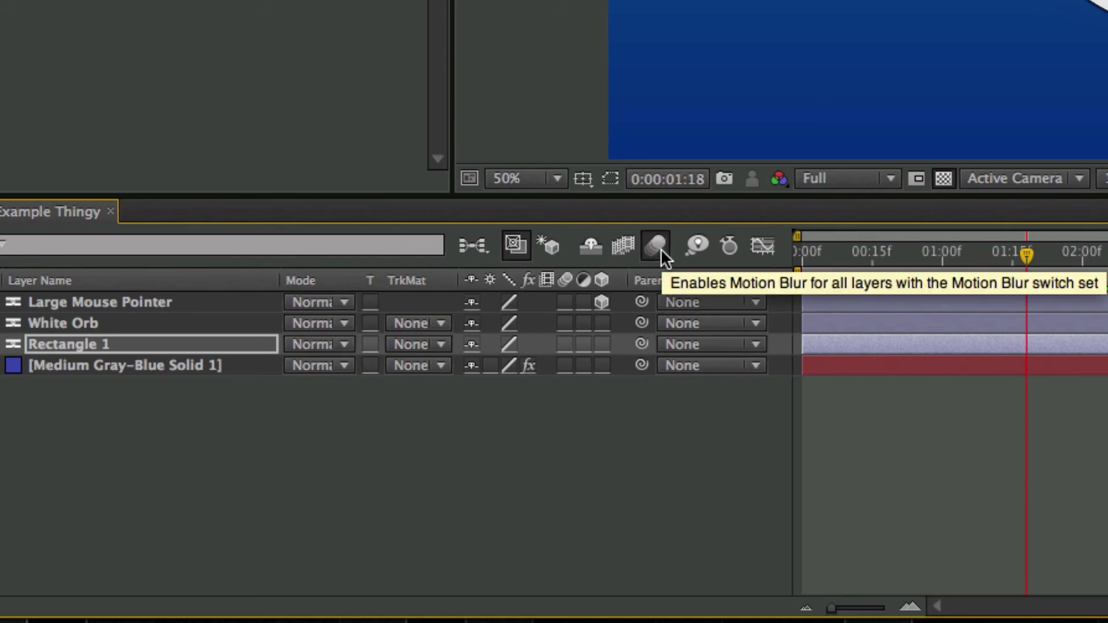
left_click(661, 251)
left_click(662, 250)
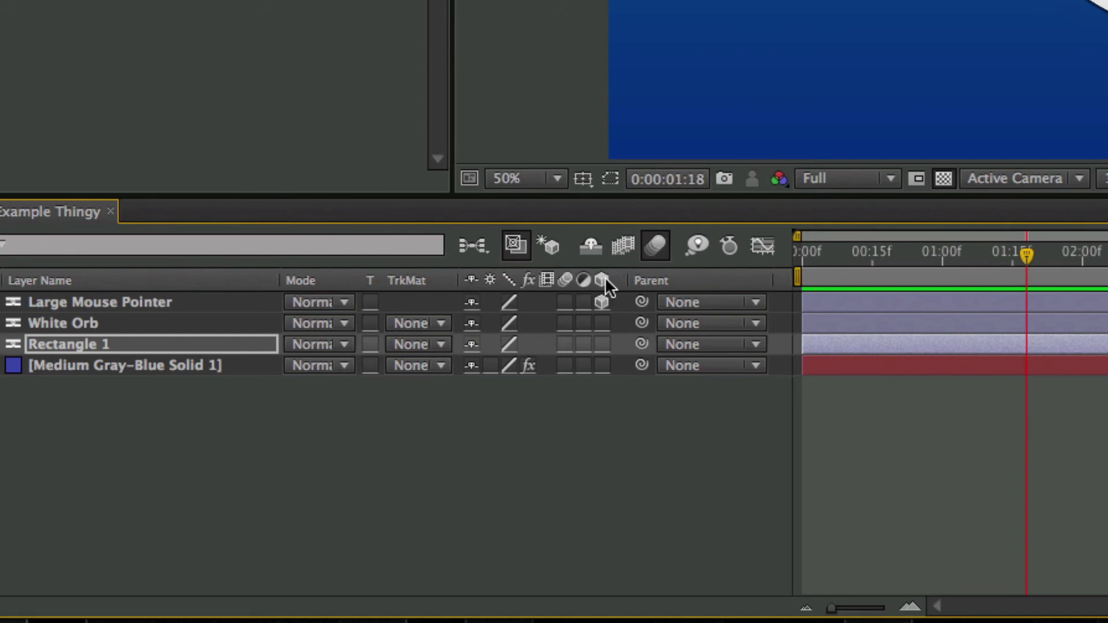
left_click(602, 299)
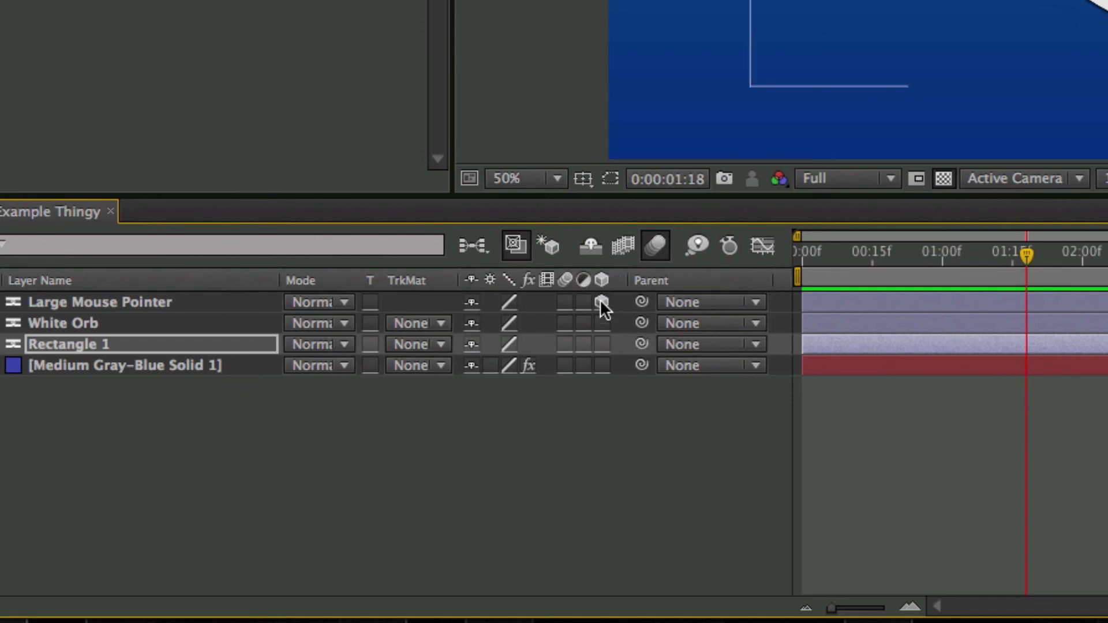
left_click(655, 246)
- Tick the Motion Blur switch for Large Mouse Pointer, White Orb and Rectangle 1
left_click(565, 300)
left_click(565, 323)
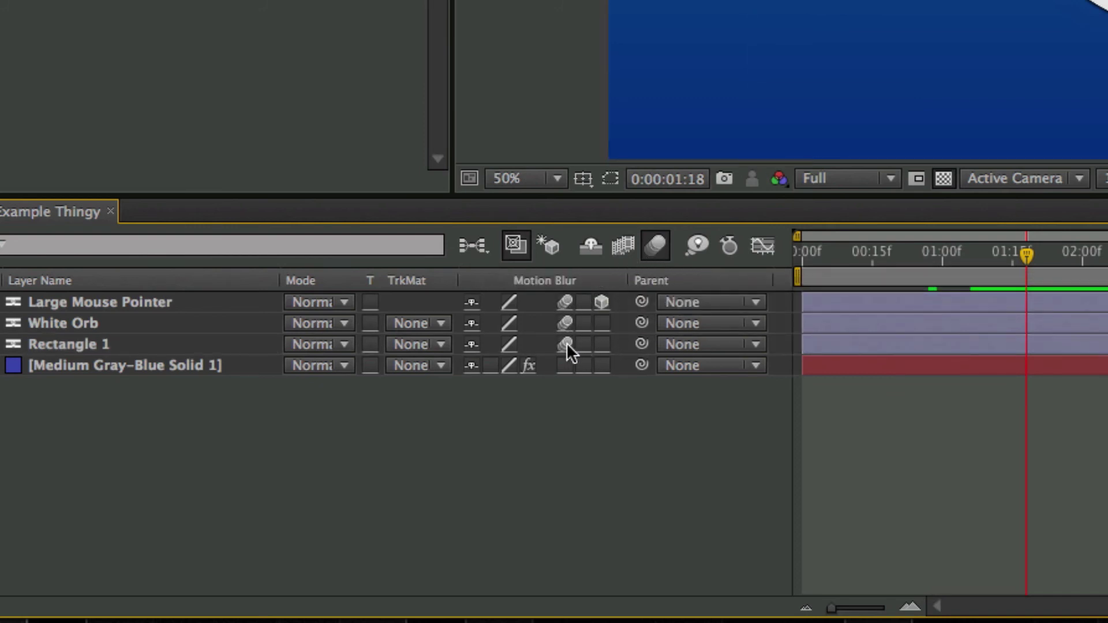
left_click(565, 344)
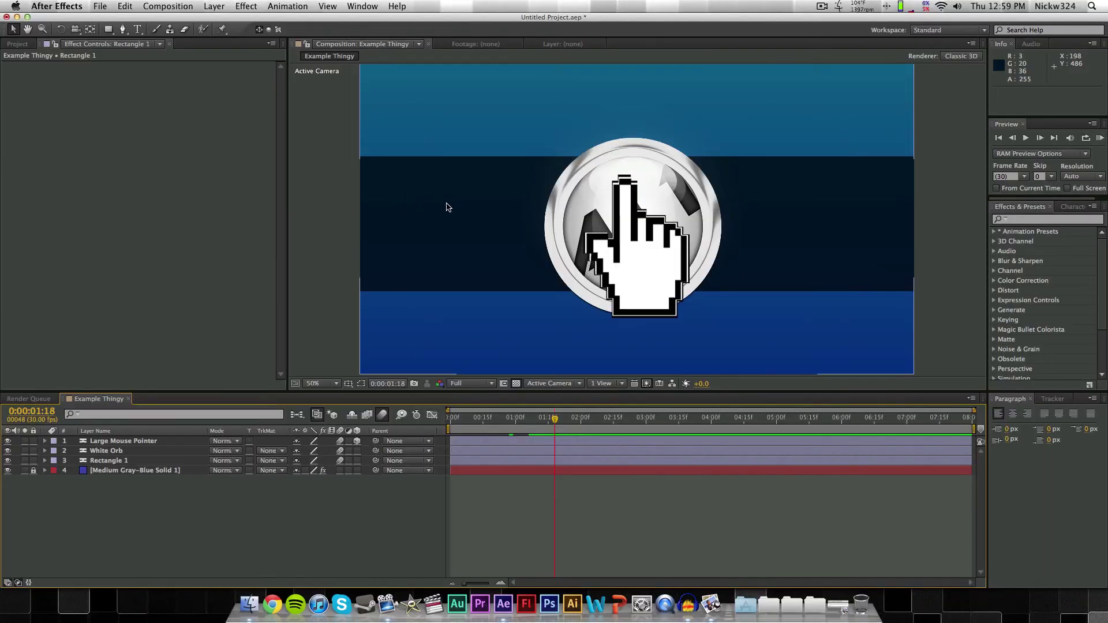
left_click(1100, 139)
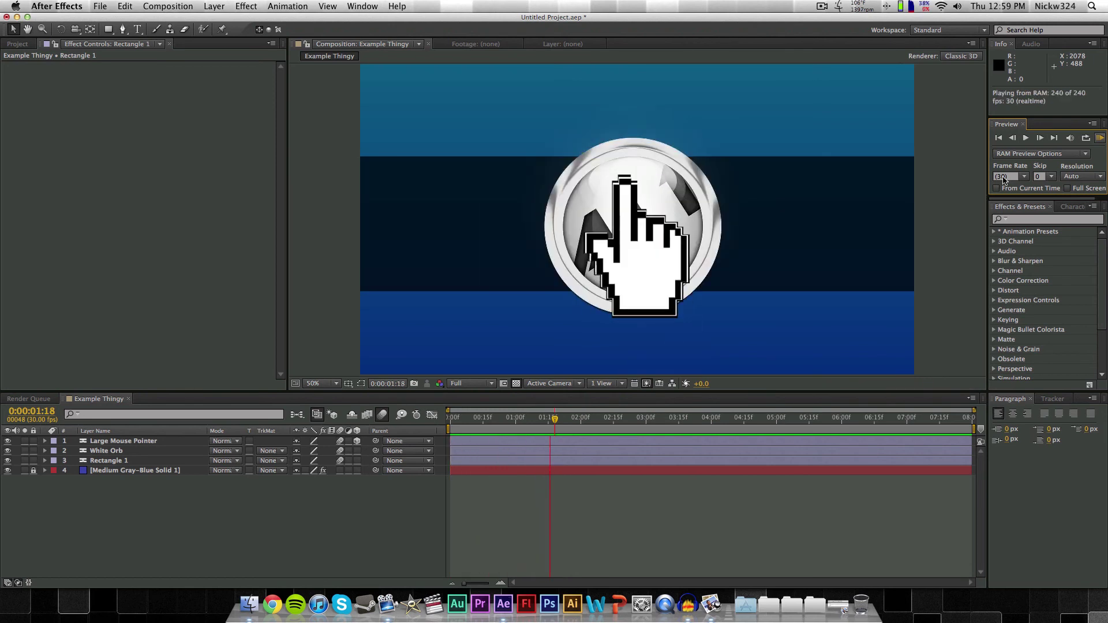
key("space")
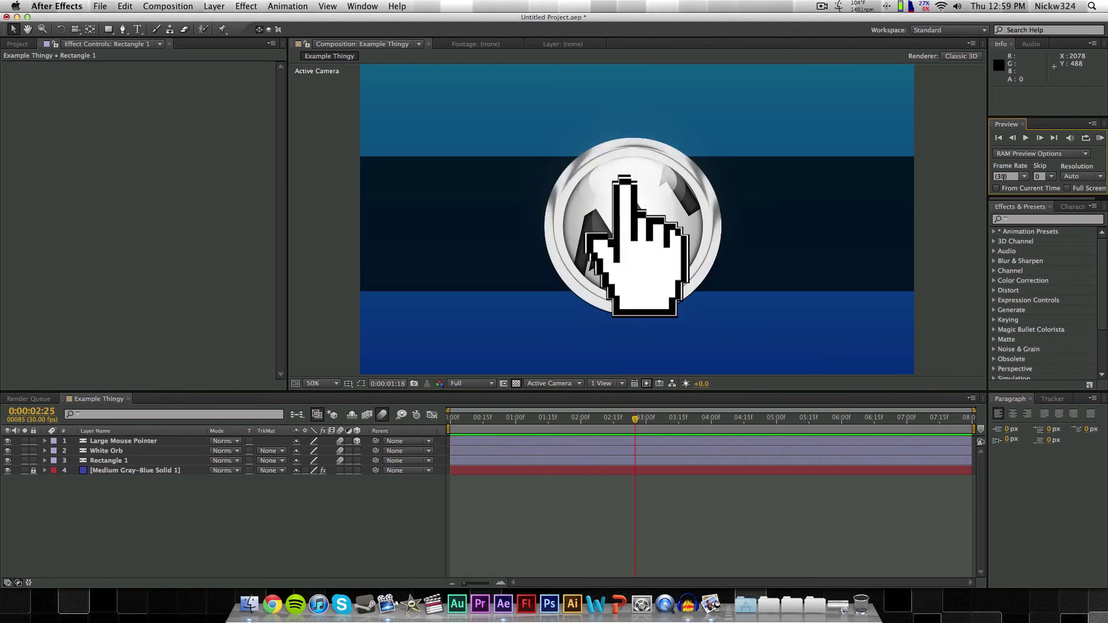
left_click(1100, 138)
left_click(1100, 138)
- Hide the White Orb and Large Mouse Pointer layers
key("apostrophe")
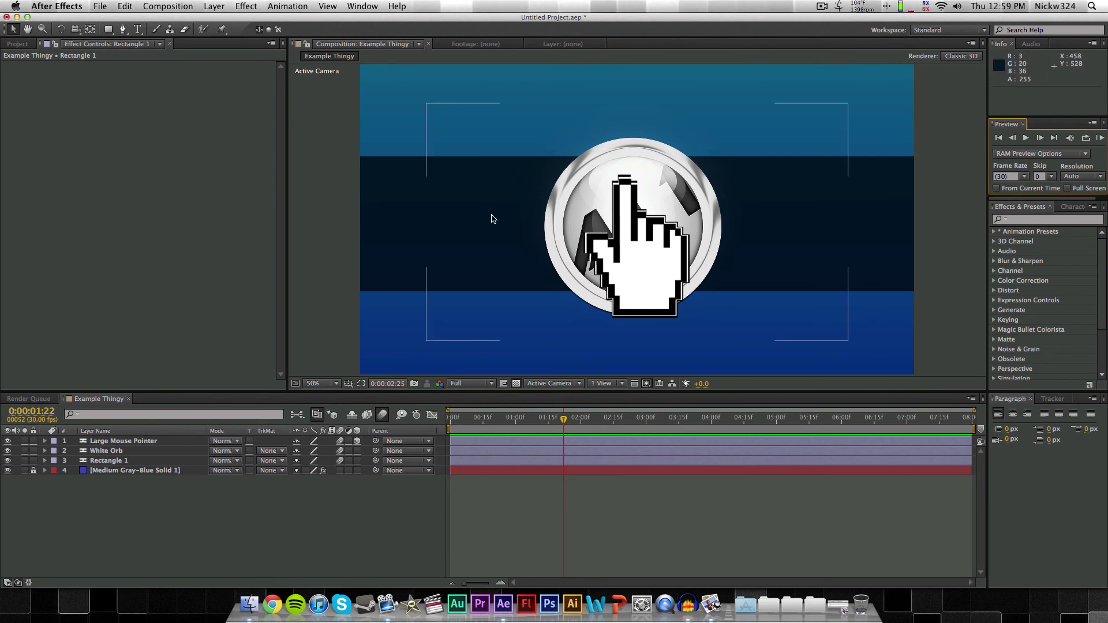
key("apostrophe")
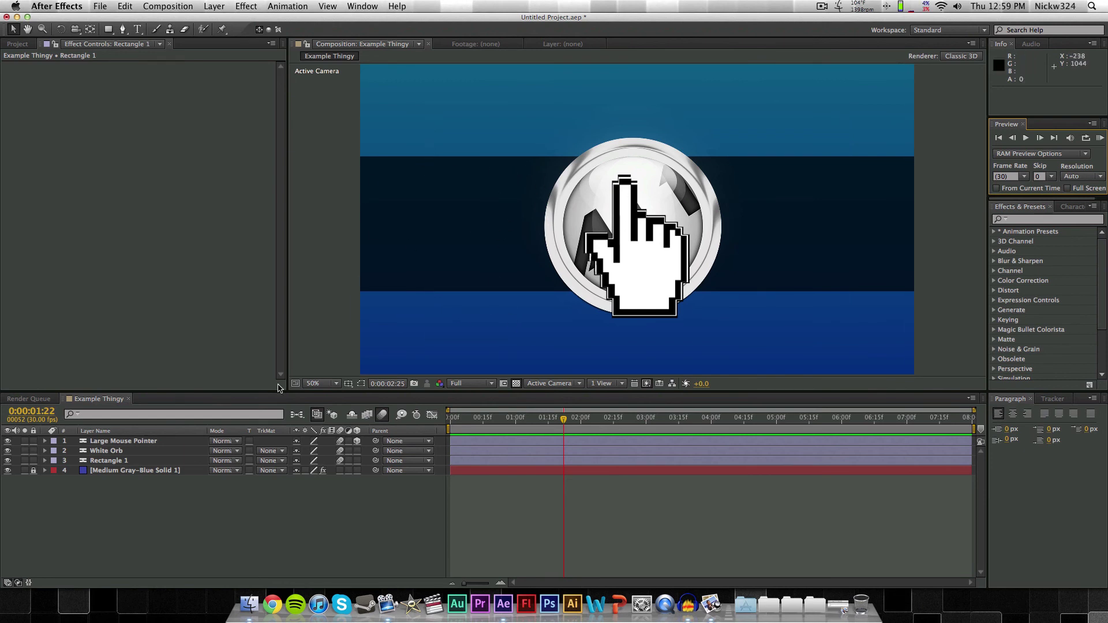
left_click(8, 451)
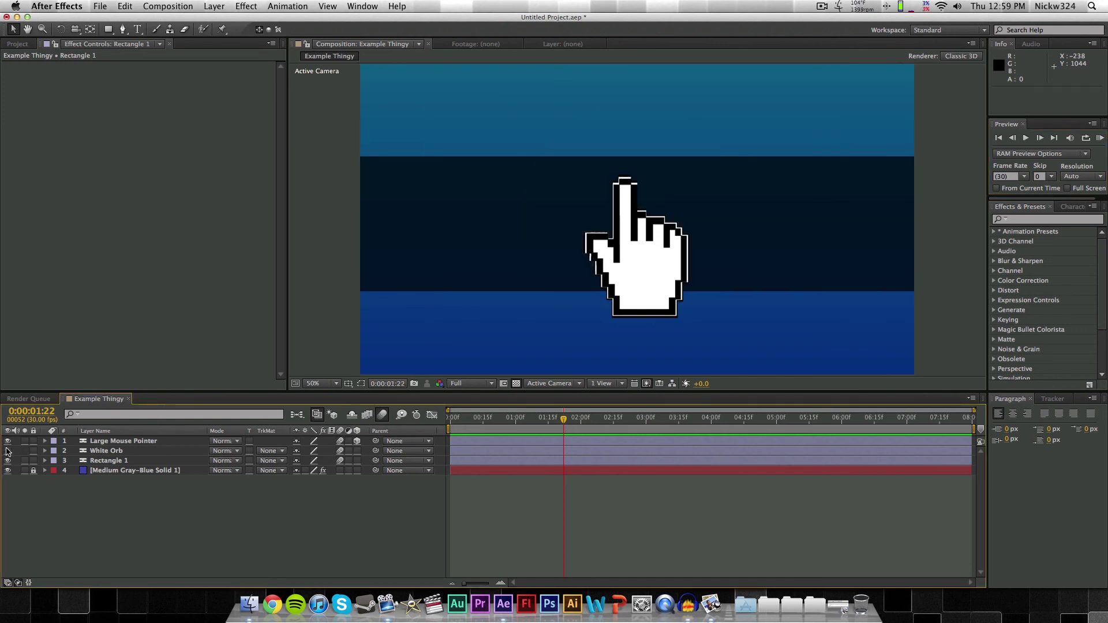
left_click(8, 441)
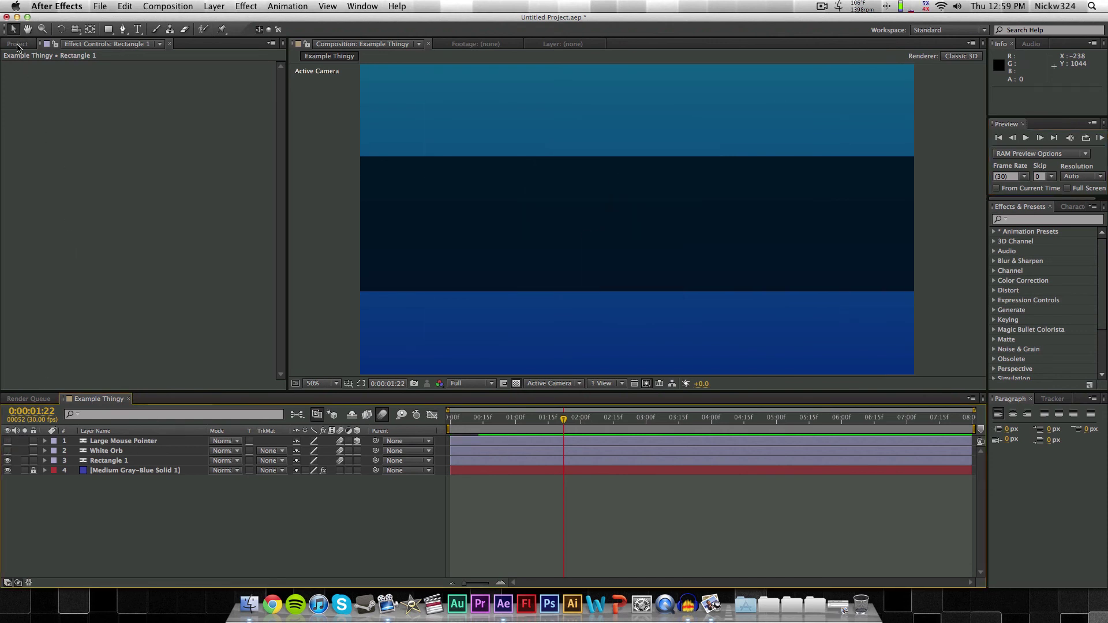
- Add another Large Mouse Pointer layer from the Project panel and label it Aqua
left_click(17, 44)
left_click(55, 213)
left_click_drag(50, 171, 85, 441)
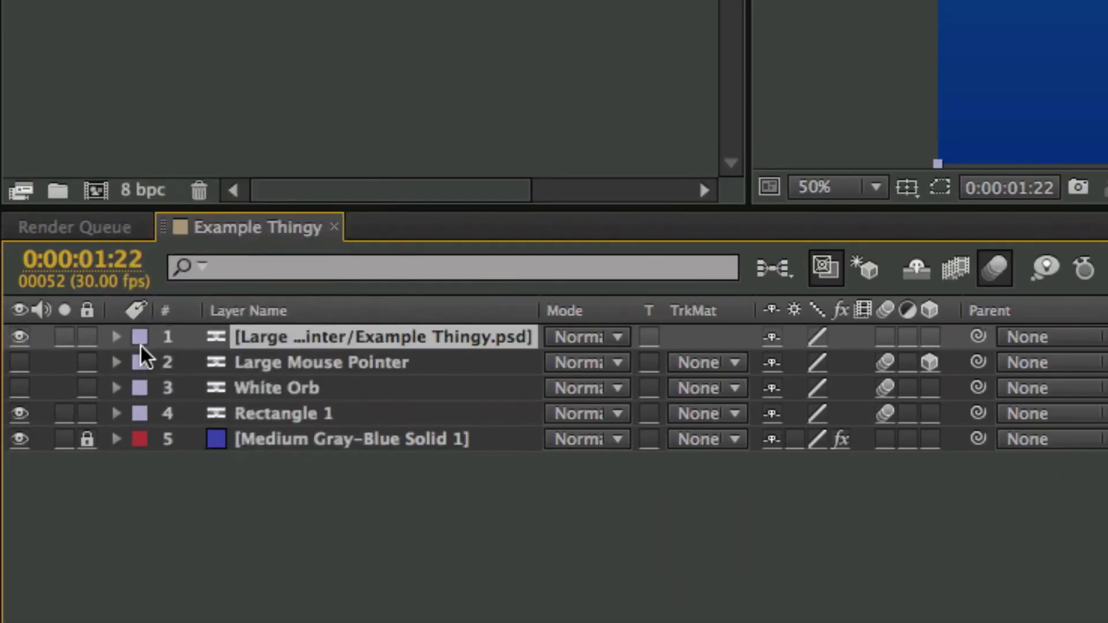
left_click(54, 442)
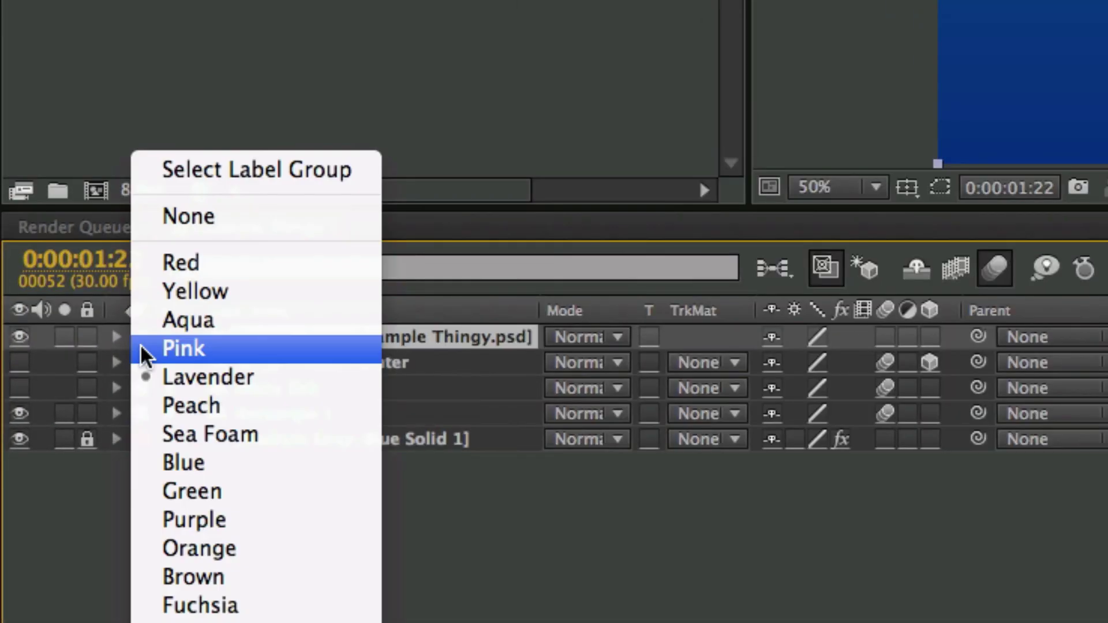
left_click(181, 309)
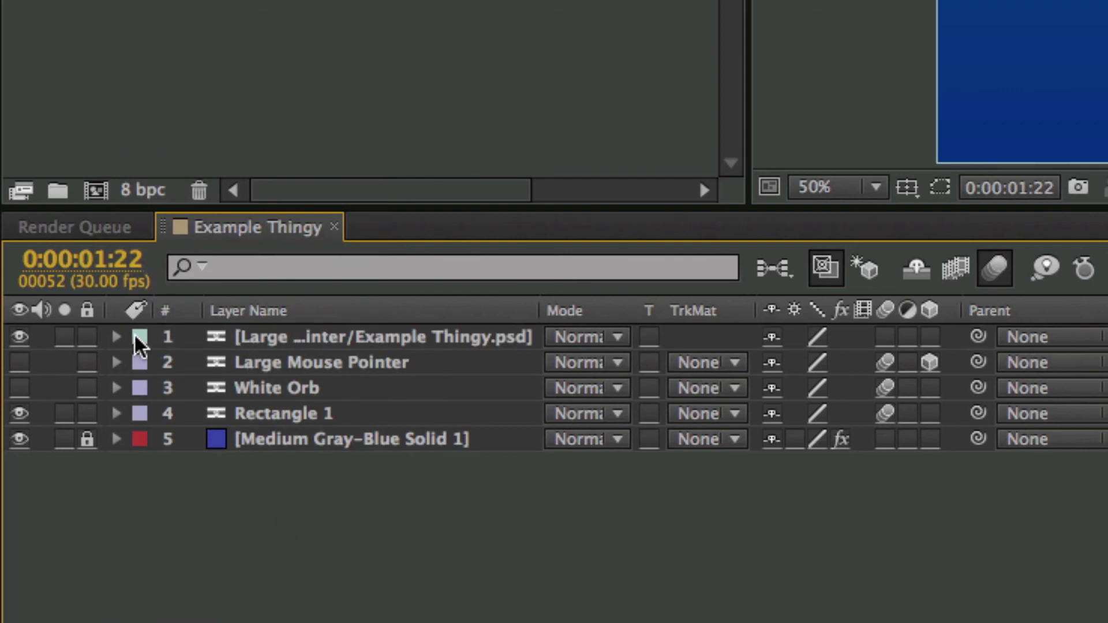
- Move the new pointer up and left, then parent it to Rectangle 1
left_click(334, 342)
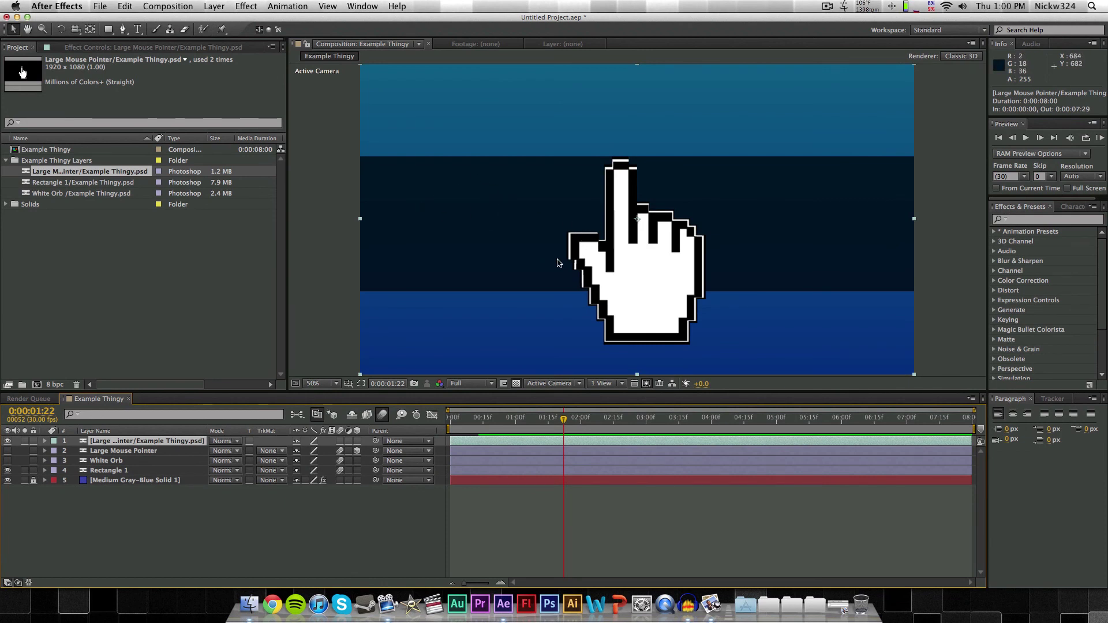
left_click_drag(651, 281, 634, 243)
left_click(590, 526)
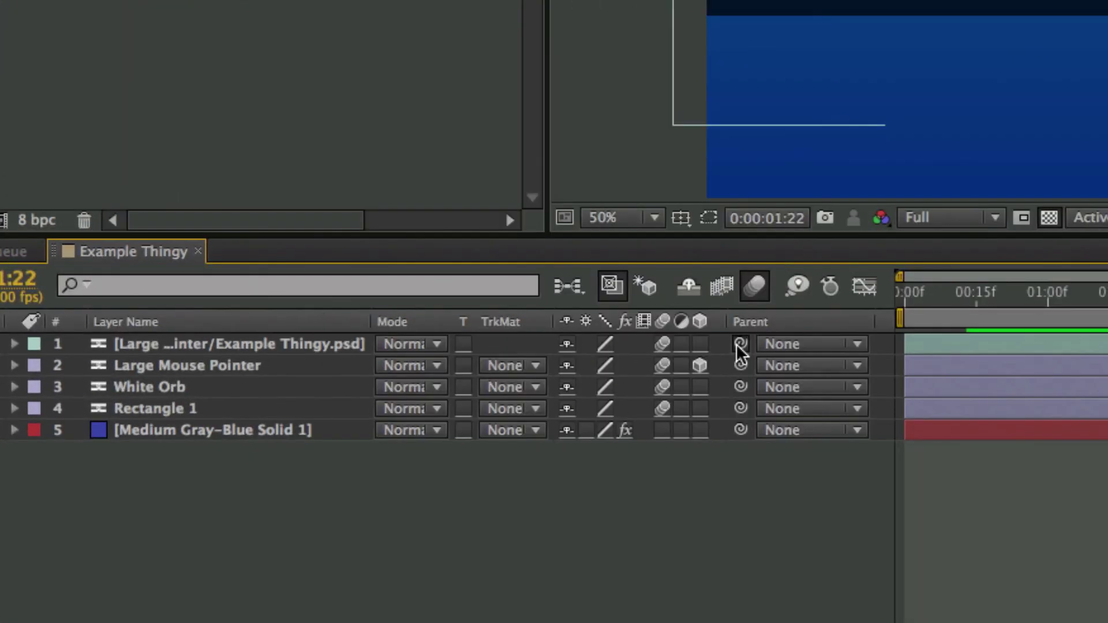
left_click_drag(737, 347, 192, 411)
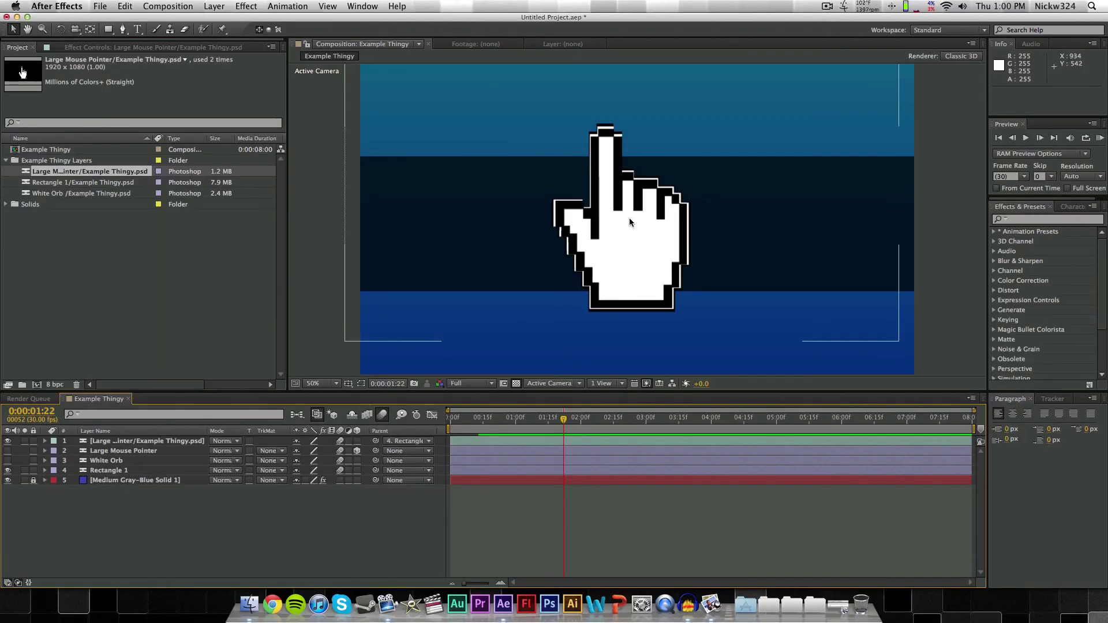
left_click(629, 218)
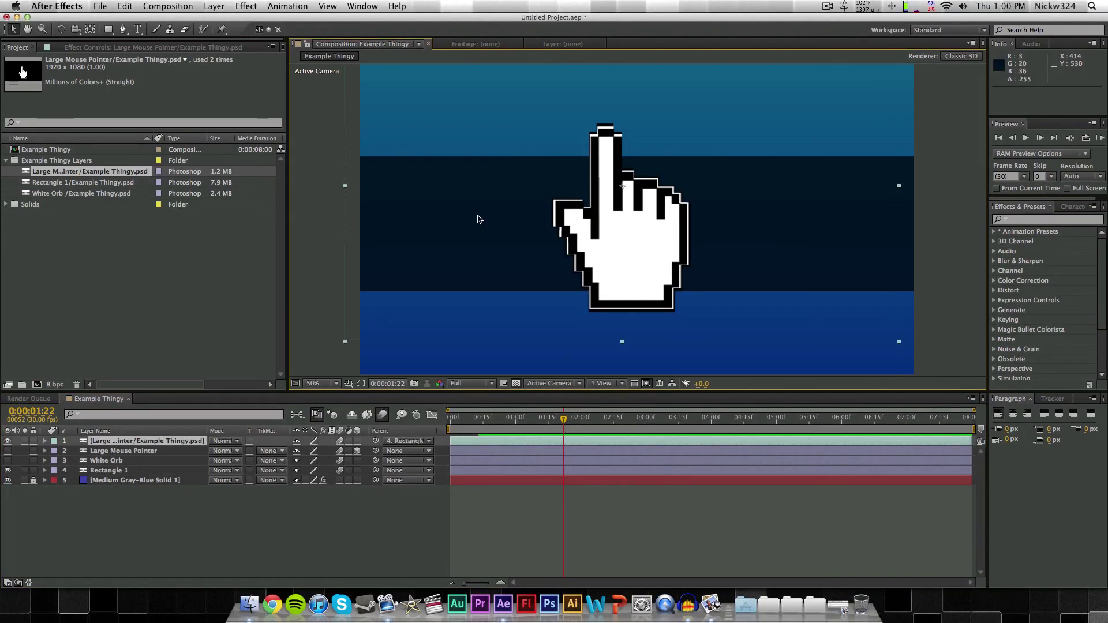
left_click(1100, 140)
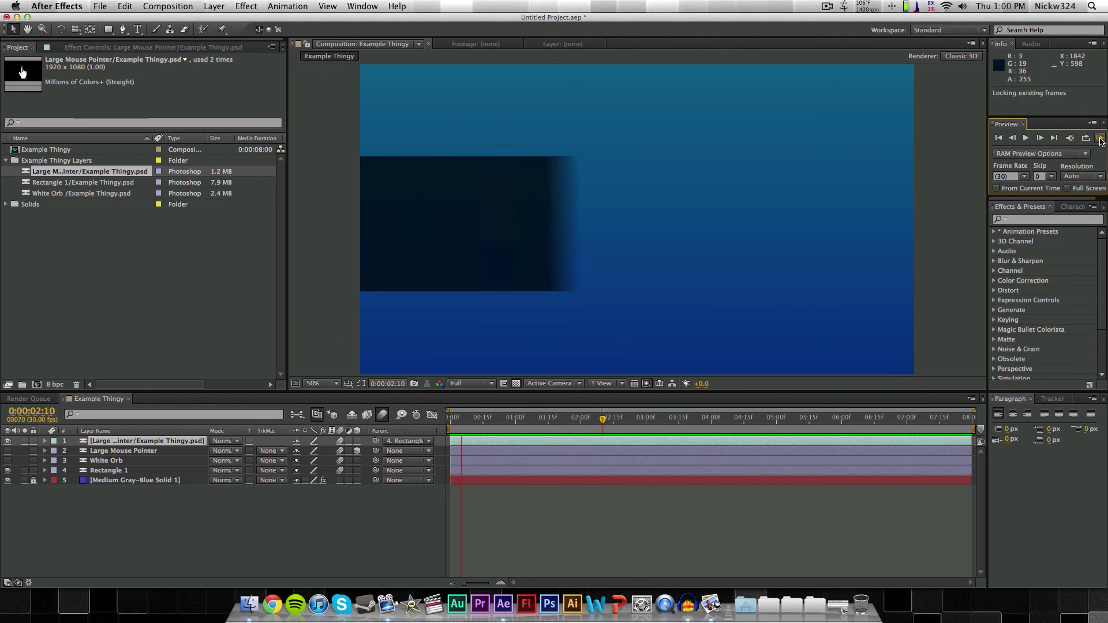
left_click(1100, 141)
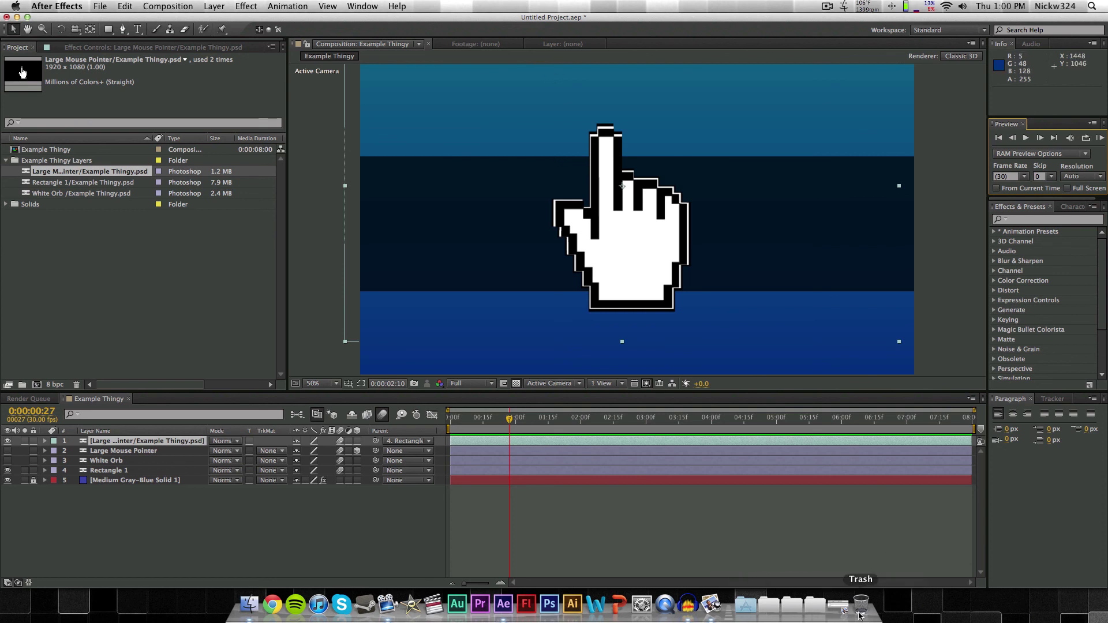
- Open the screenshot of the After Effects help request from the Dock
left_click(838, 605)
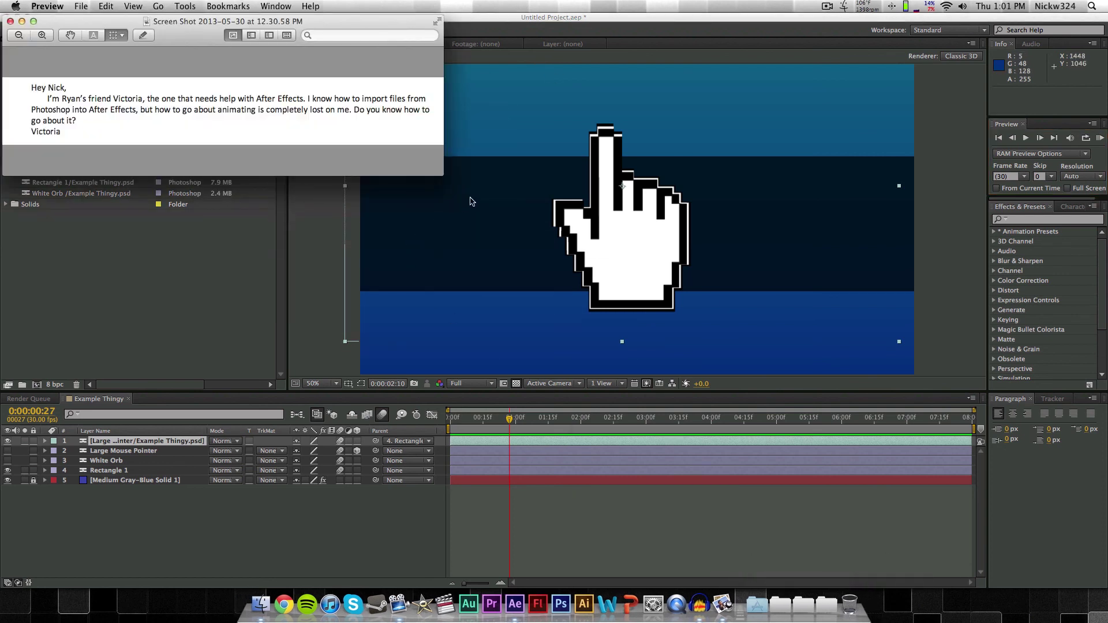